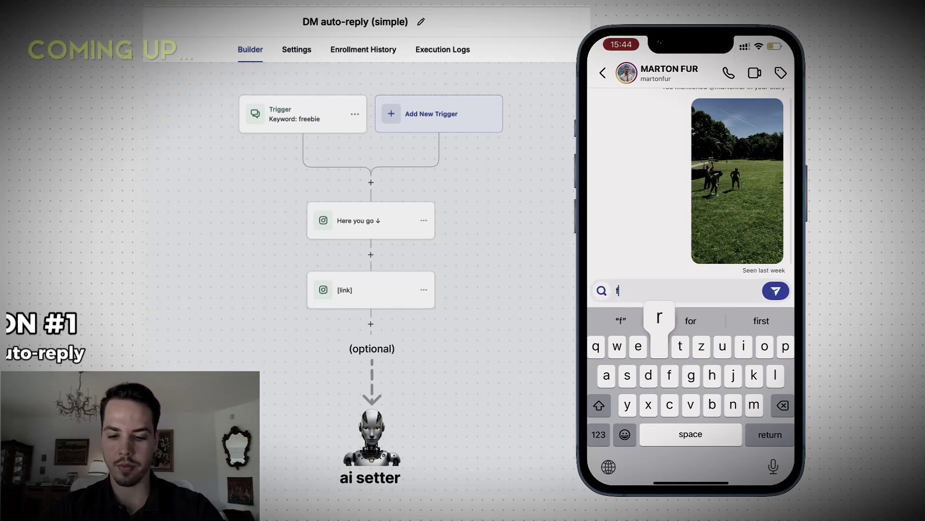
Send the keywords "freebie" and "help!" in the Instagram chat and choose the Free Gudie reply button
left_click(775, 290)
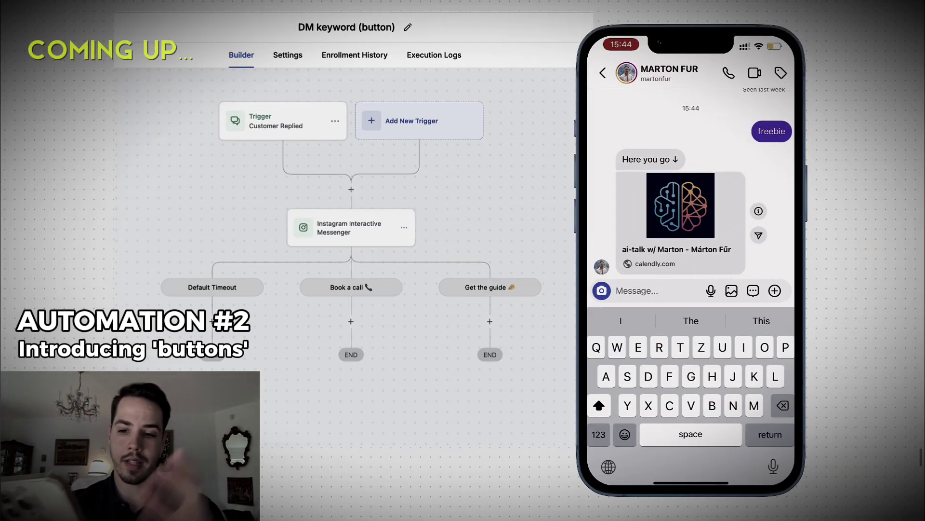
type("help!")
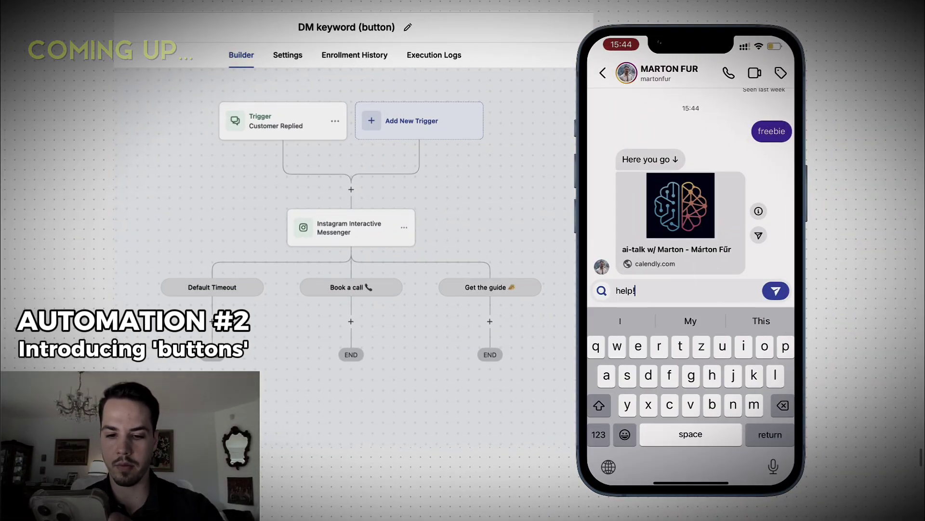
key("Return")
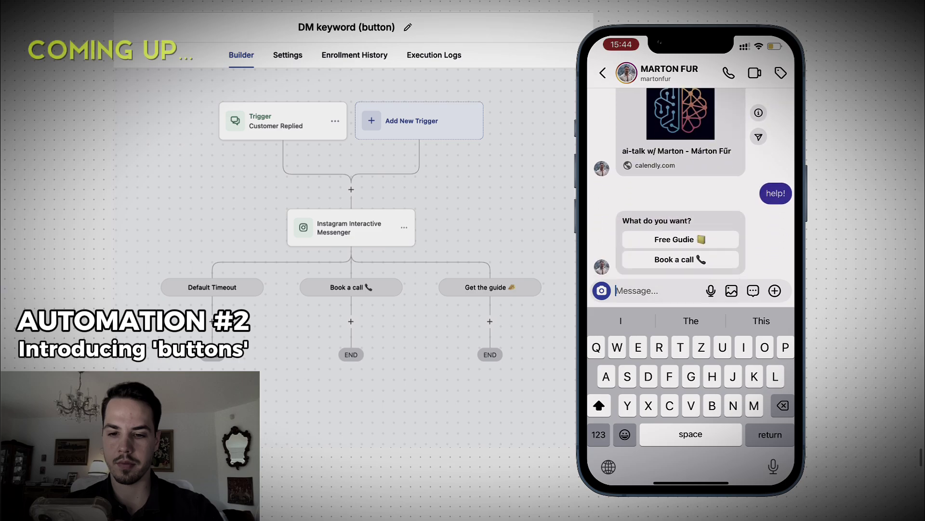
left_click(680, 239)
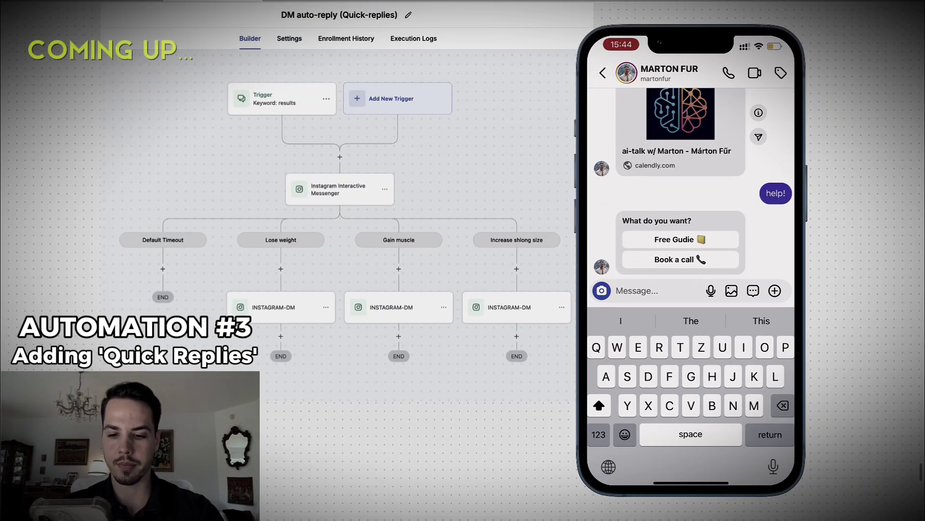
Send the keyword "results" in the Instagram chat and choose the last of the offered quick replies
type("result")
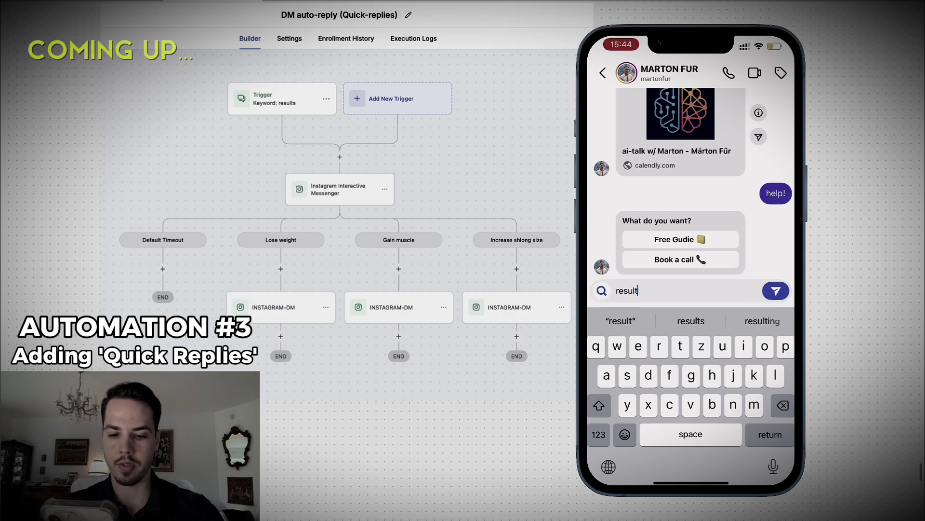
type("s")
key("Return")
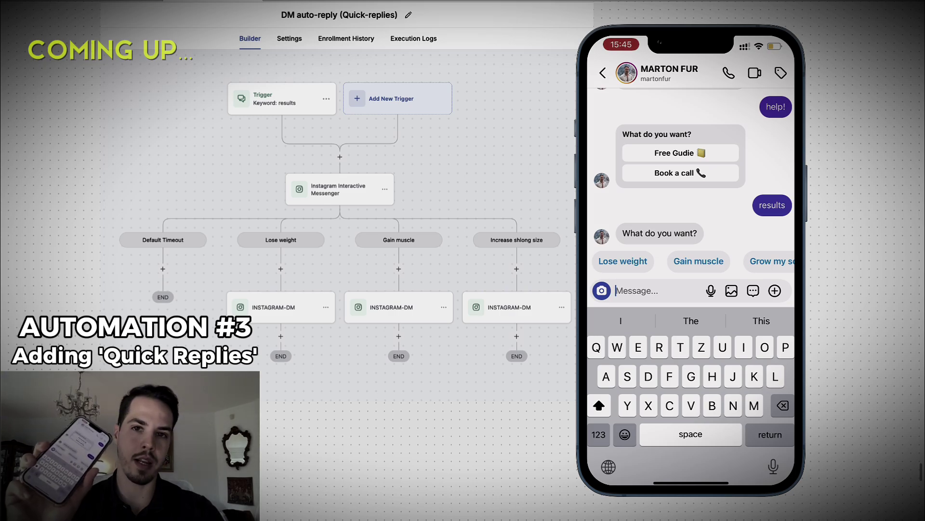
left_click_drag(752, 261, 646, 261)
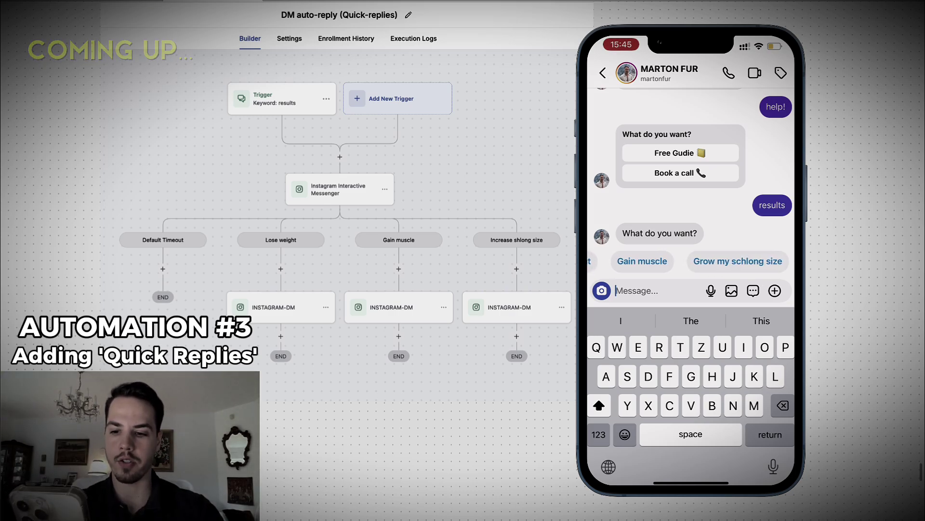
left_click(743, 261)
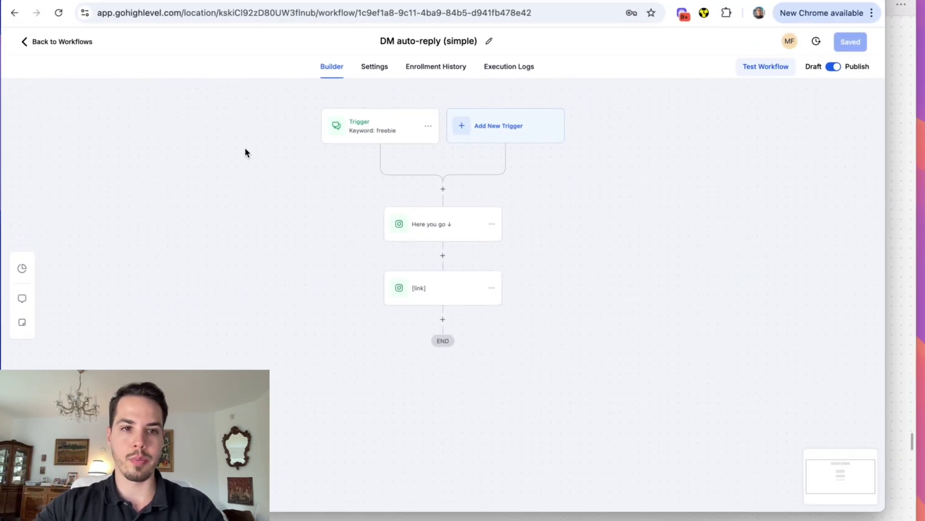
Switch to HighLevel, leave the DM auto-reply (simple) workflow and create a blank workflow in the Youtube video folder
left_click(34, 43)
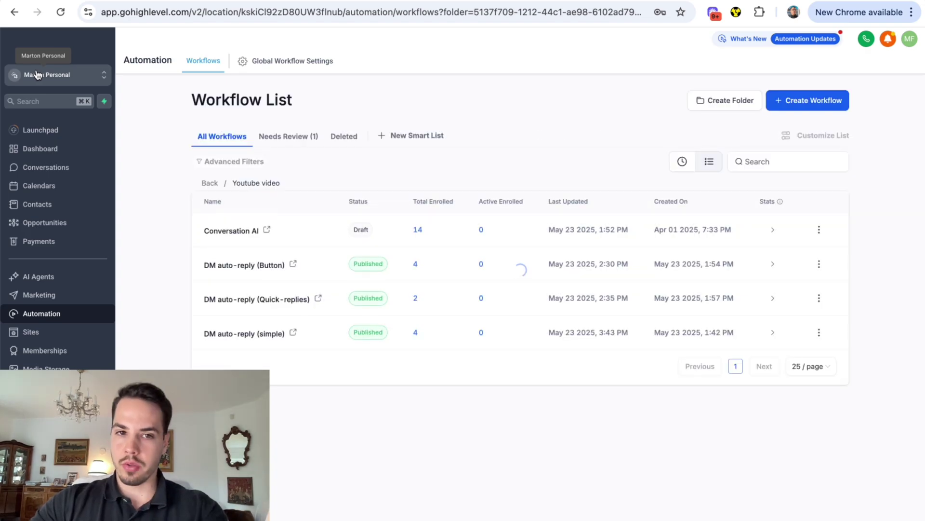
left_click(809, 107)
left_click(801, 141)
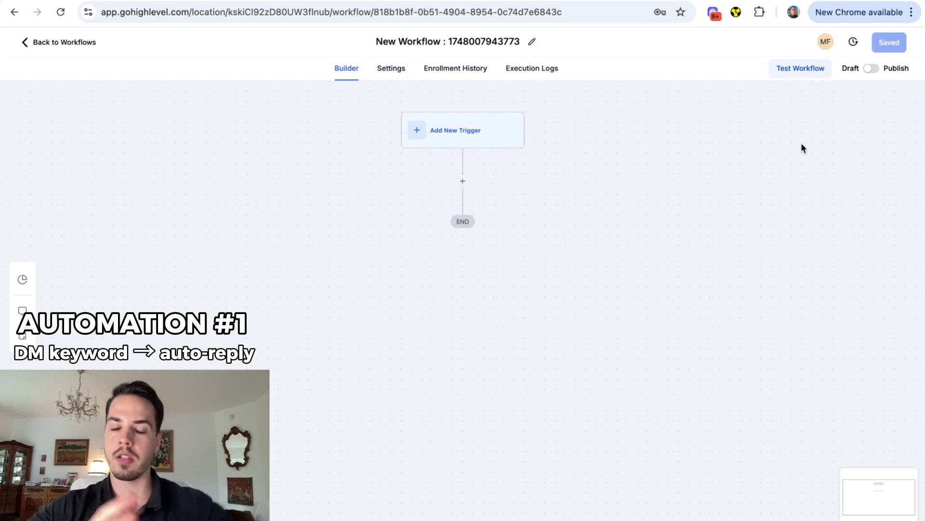
Rename the new workflow as "DM keyword (simple)" and save it
left_click(463, 44)
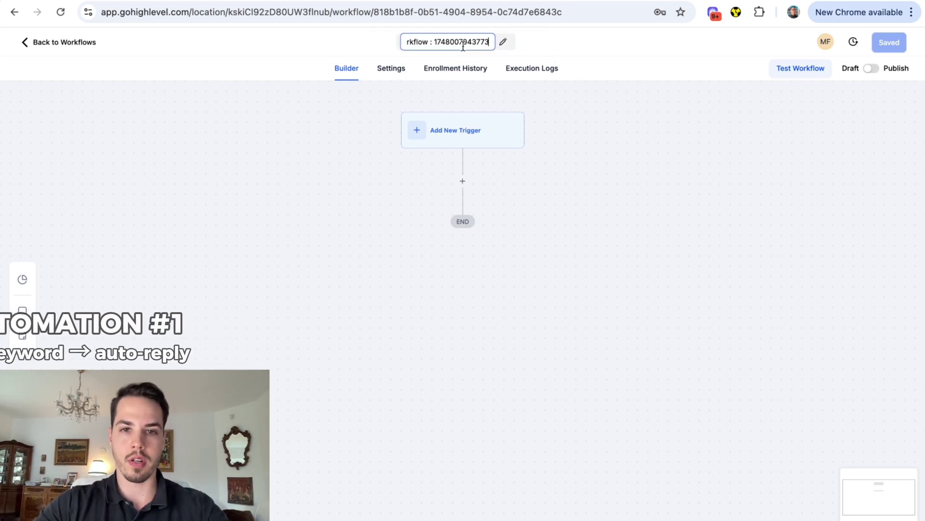
type("DM ")
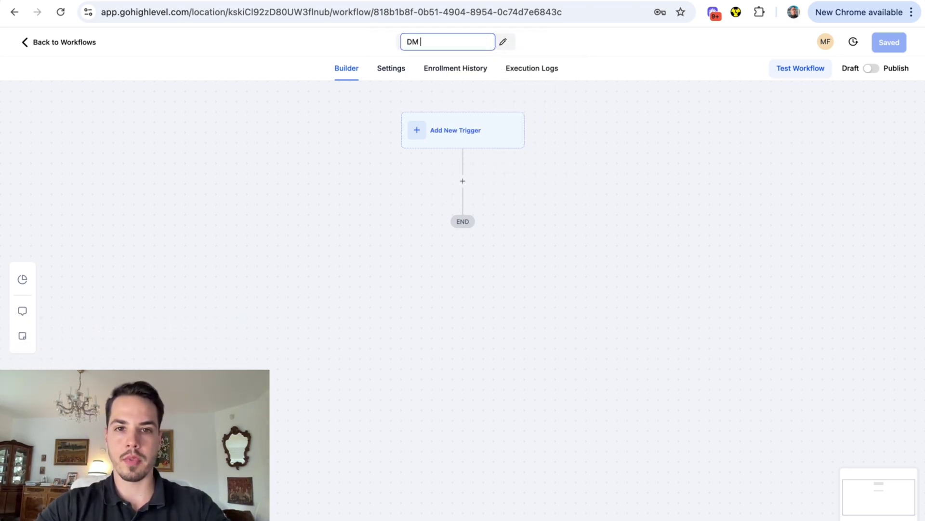
type("keyword (simple")
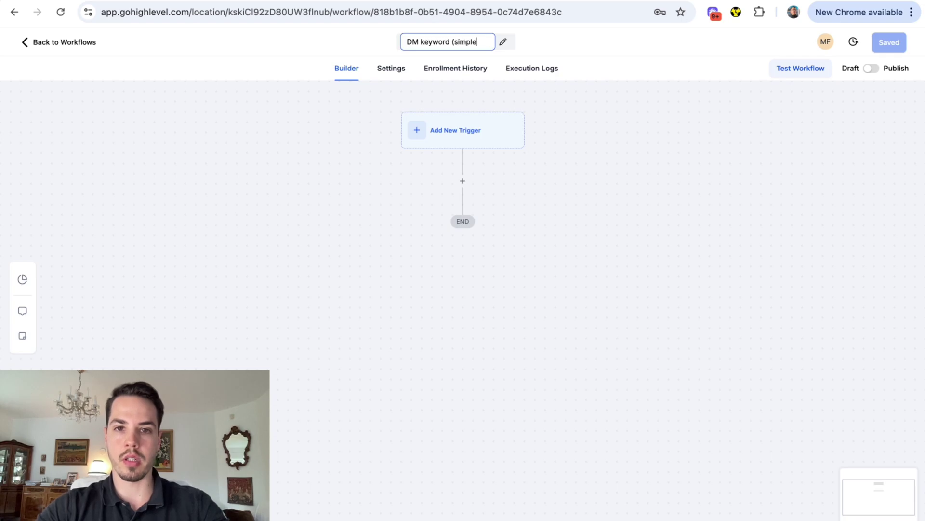
type(")")
left_click(621, 65)
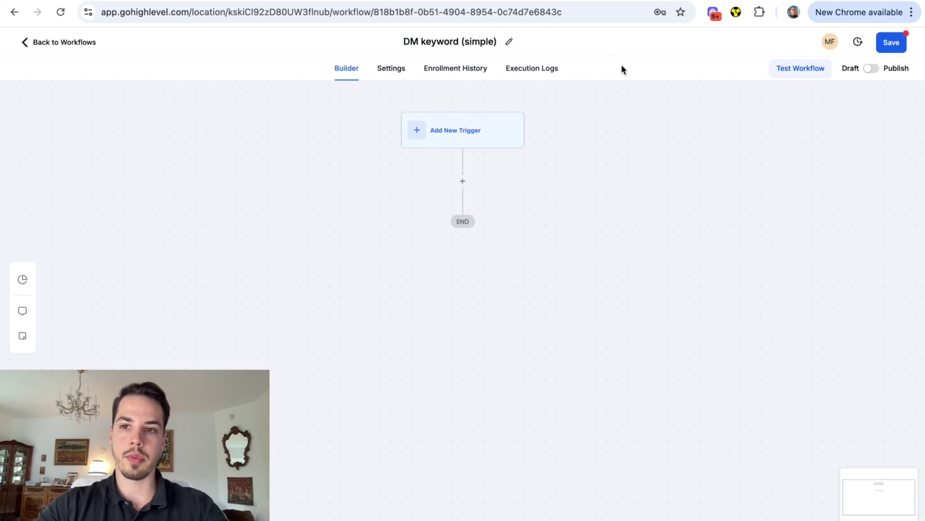
left_click(891, 44)
Check in the integration settings which Facebook and Instagram pages are connected to the account
left_click(80, 42)
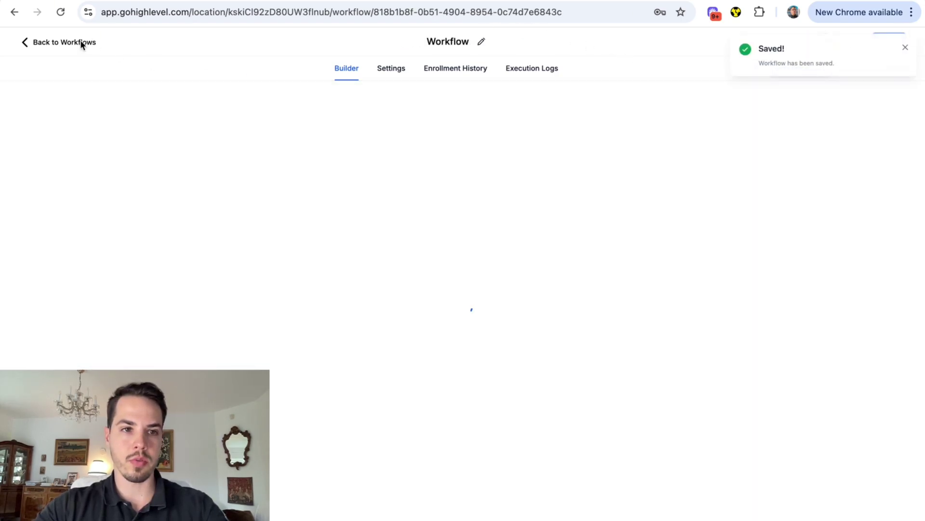
left_click(29, 504)
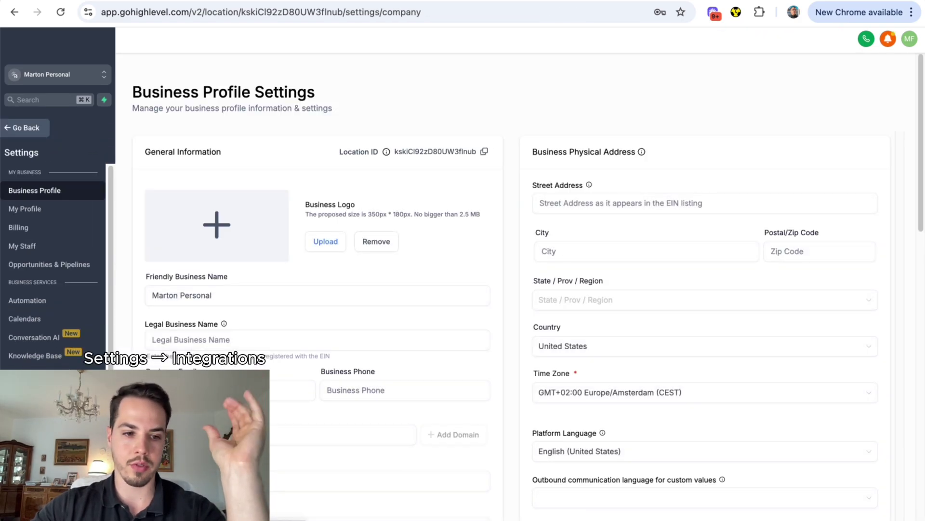
scroll(47, 337, "down", 3)
scroll(47, 349, "down", 4)
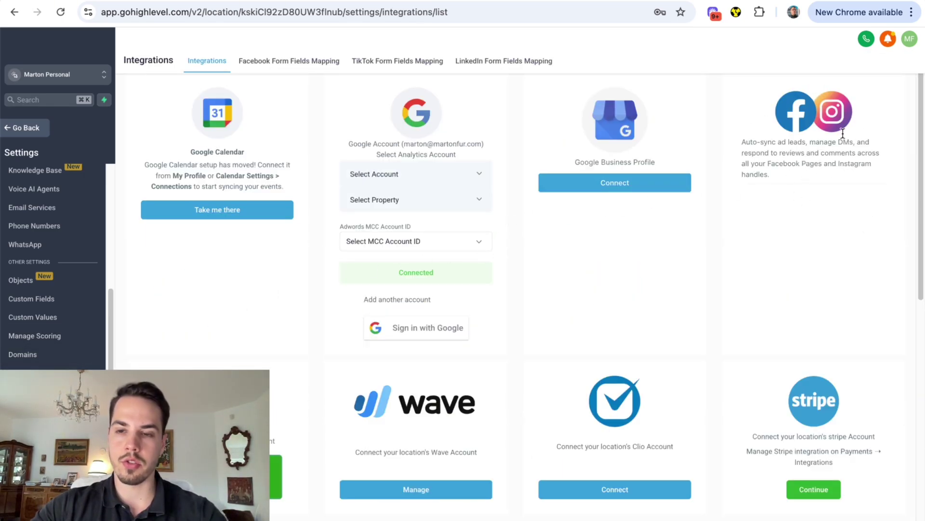
left_click(825, 275)
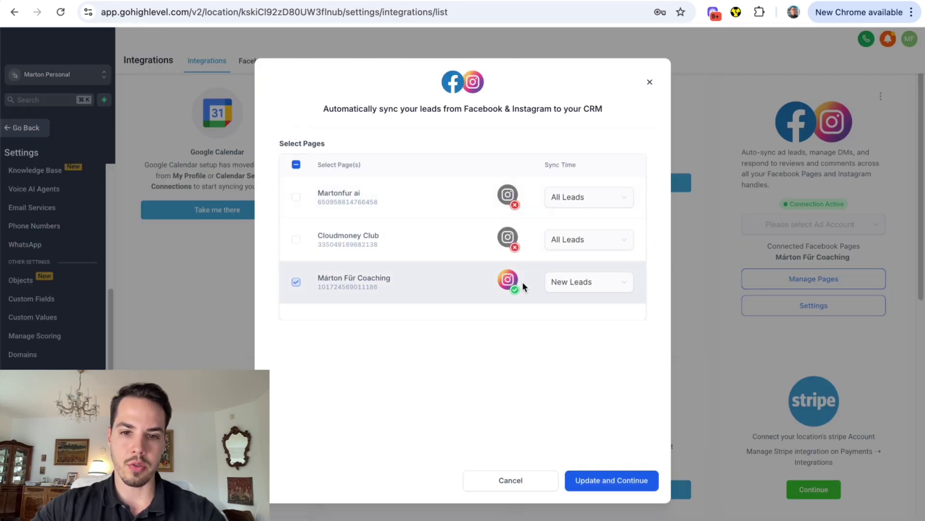
left_click(510, 481)
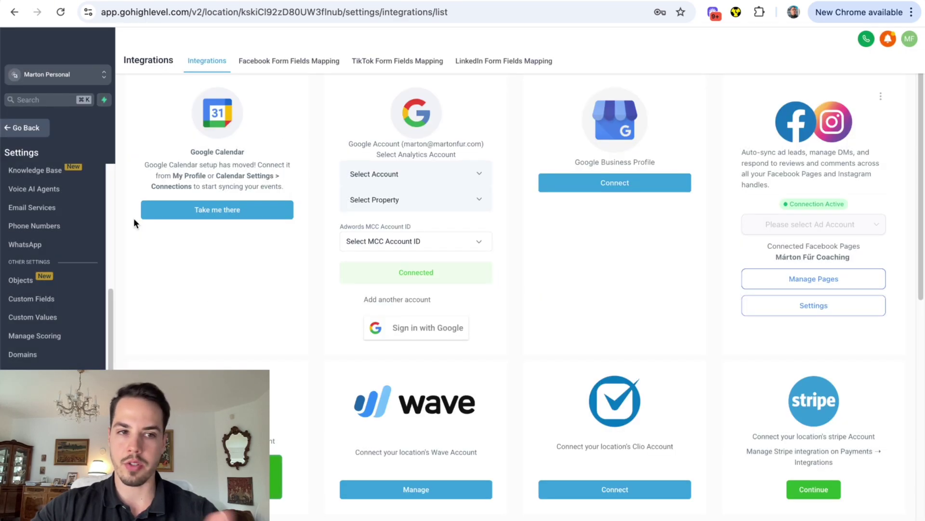
Return from the settings to the workflow list and reopen the DM keyword (simple) workflow
left_click(27, 128)
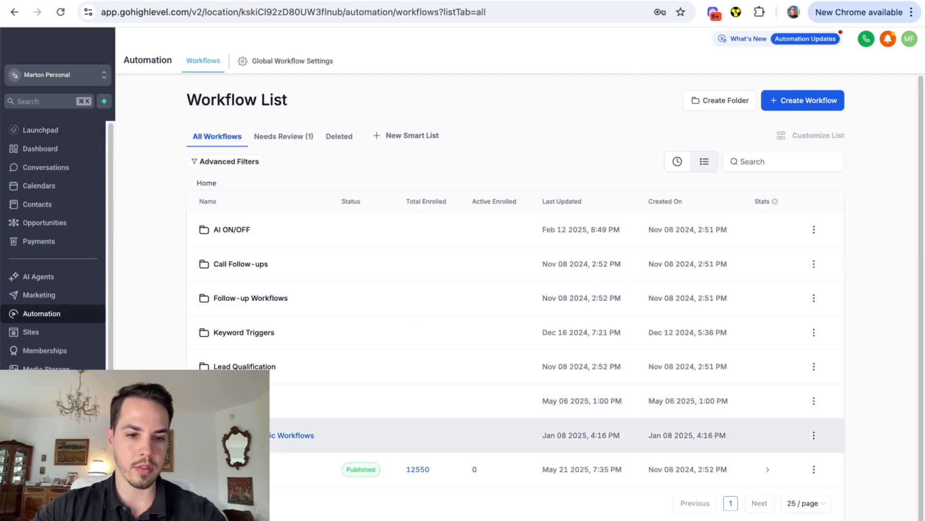
left_click(292, 435)
left_click(254, 365)
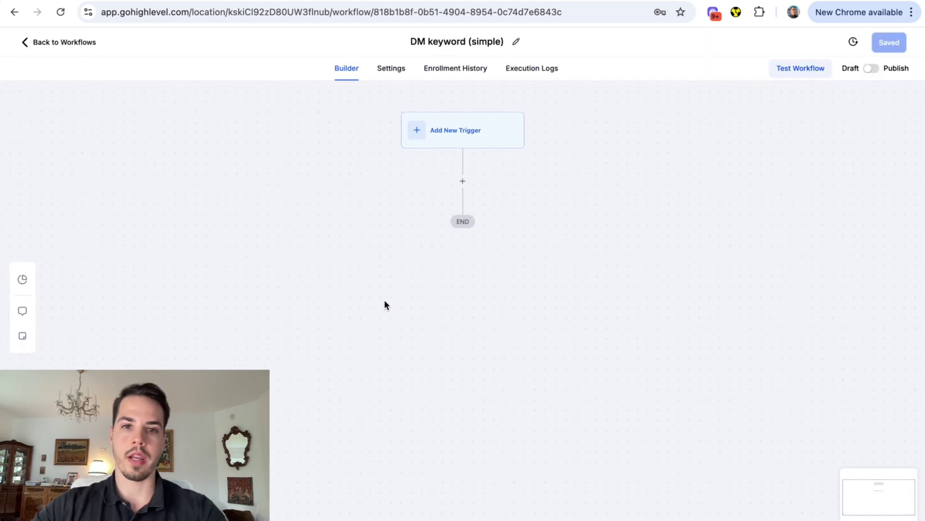
Start a new workflow trigger of the Customer Replied type
left_click(453, 123)
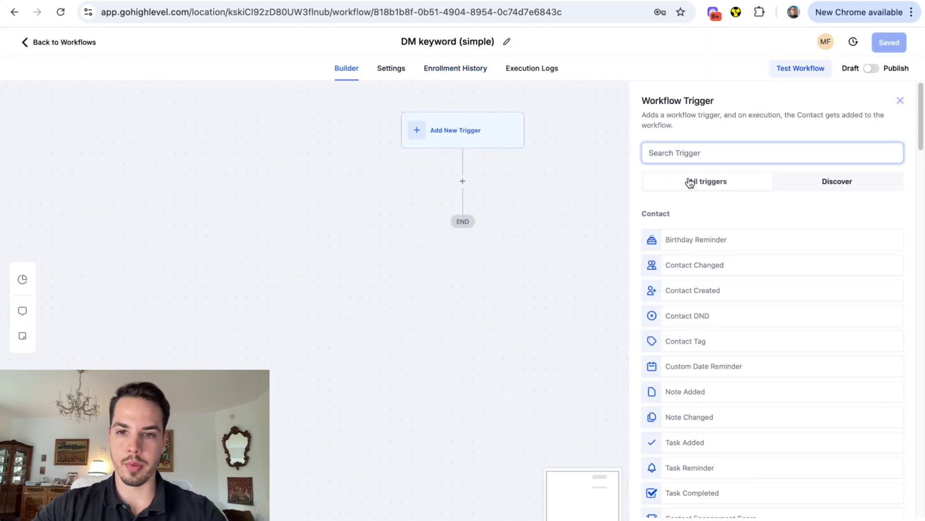
type("customer")
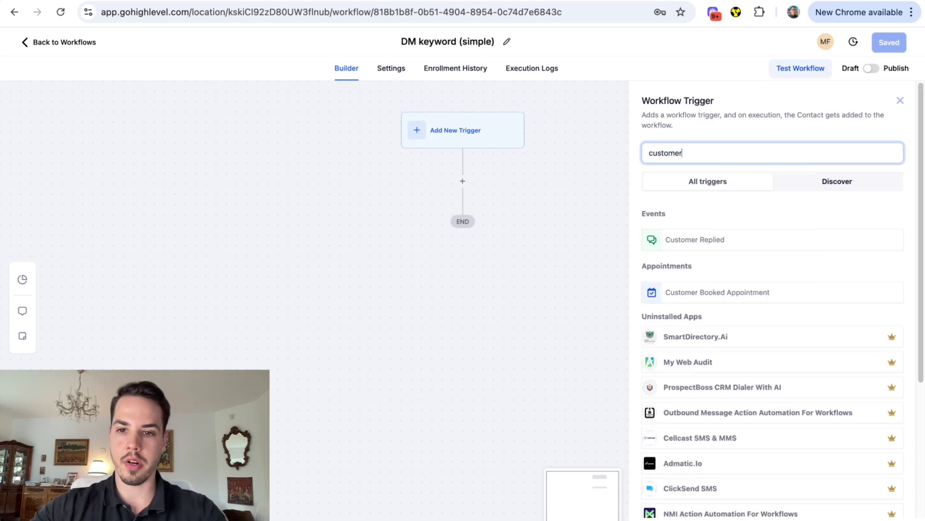
left_click(723, 241)
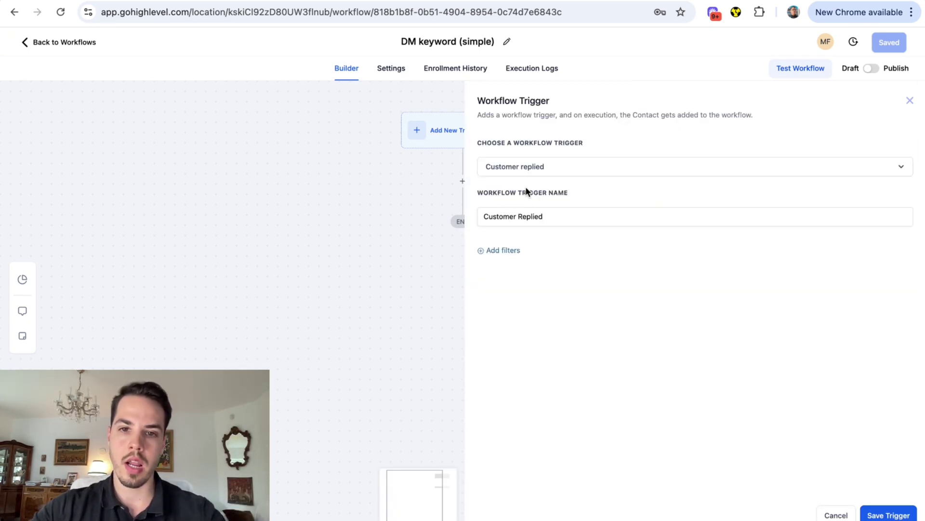
Add a Reply channel filter to the trigger and set it to Instagram DM
left_click(515, 252)
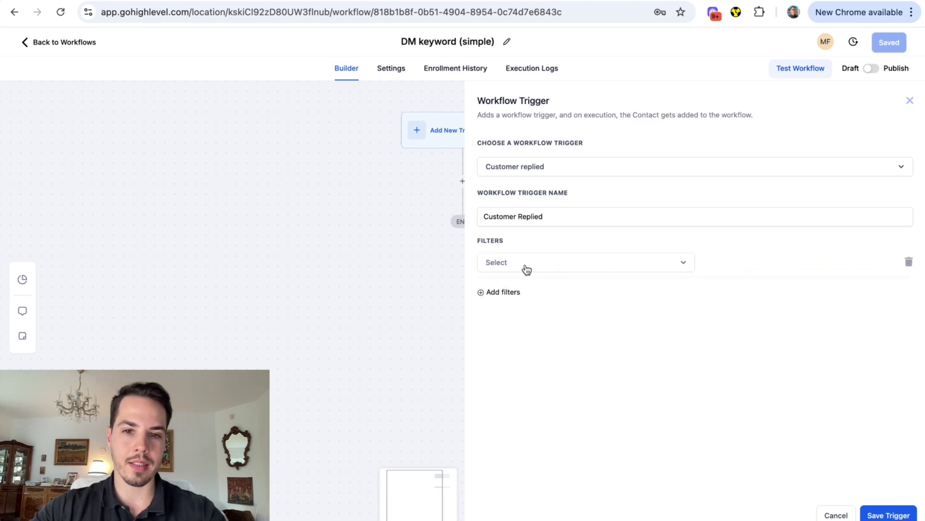
left_click(526, 268)
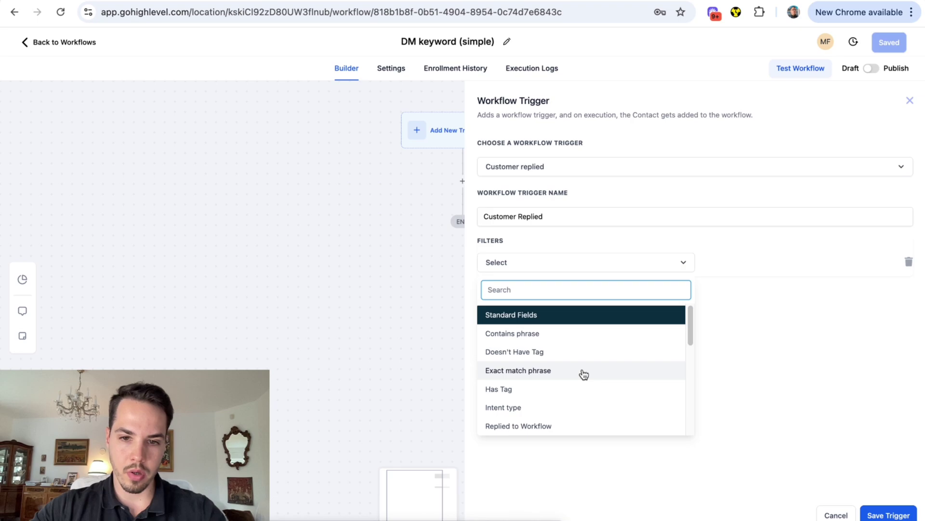
scroll(584, 374, "down", 3)
left_click(522, 378)
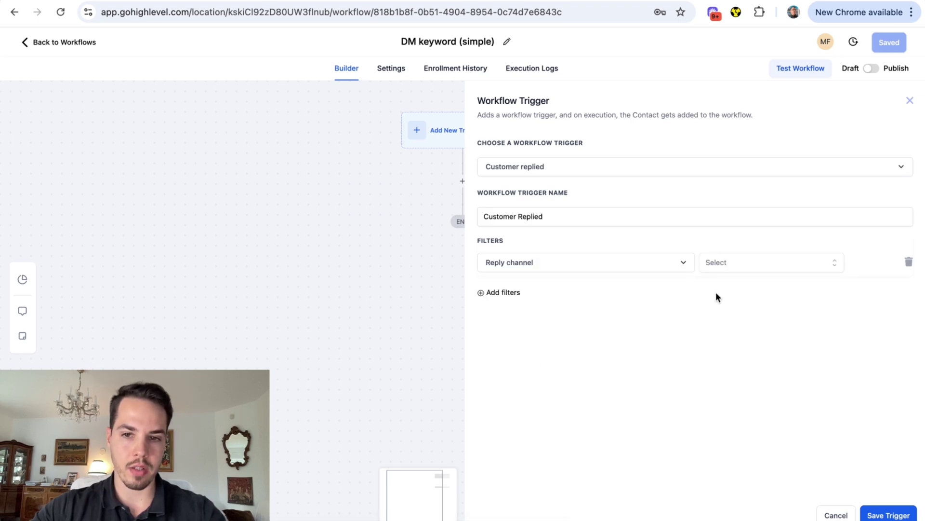
left_click(730, 264)
scroll(733, 332, "down", 2)
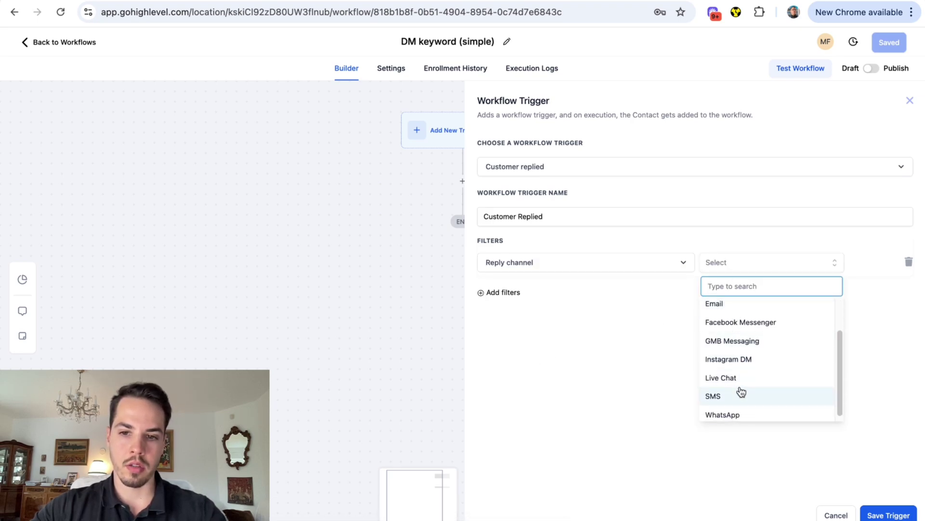
left_click(739, 361)
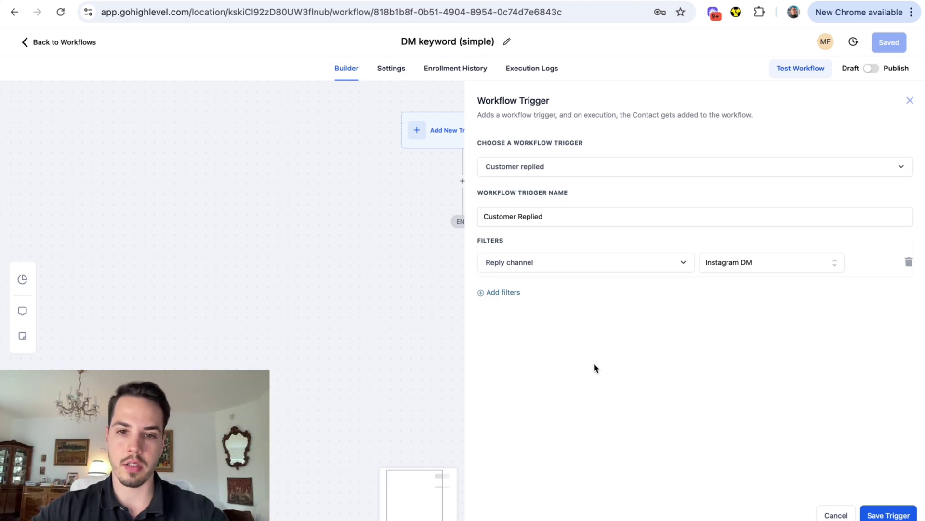
Add a second trigger filter of the Contains phrase type
left_click(507, 292)
left_click(524, 294)
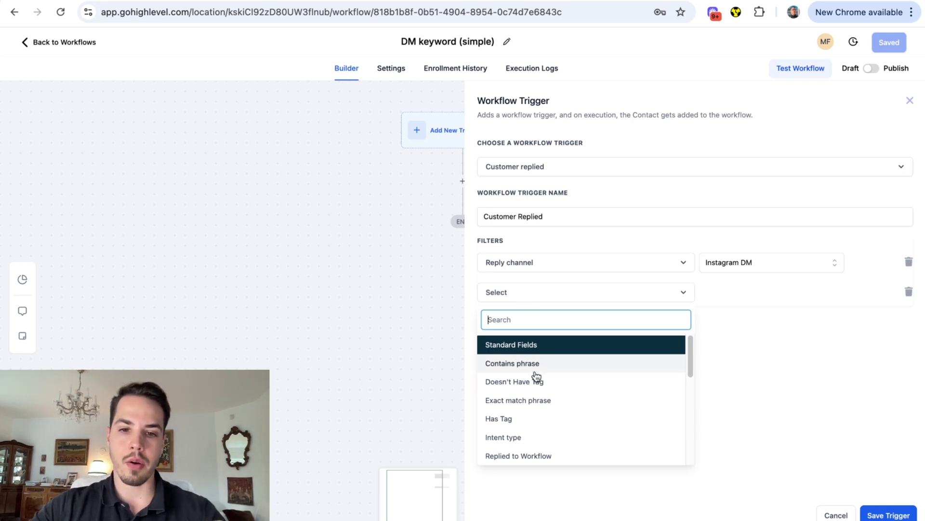
left_click(501, 364)
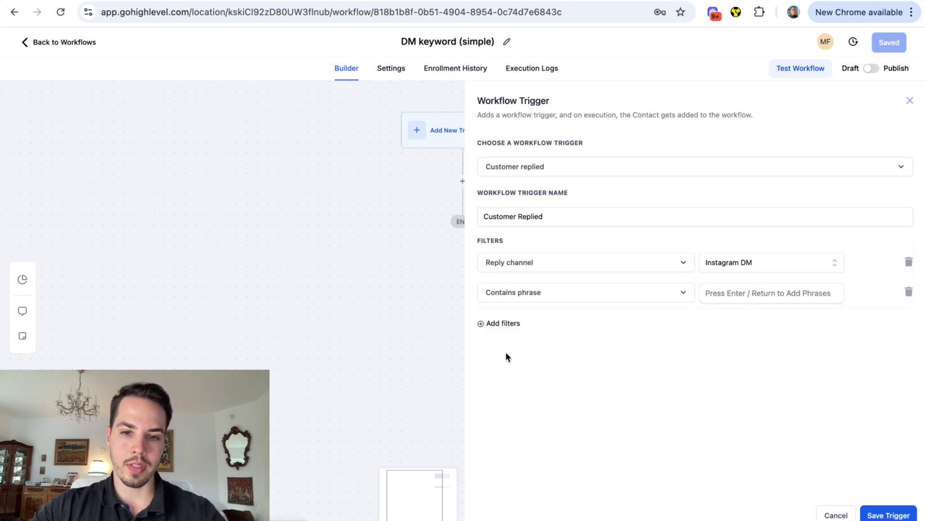
left_click(541, 301)
left_click(511, 399)
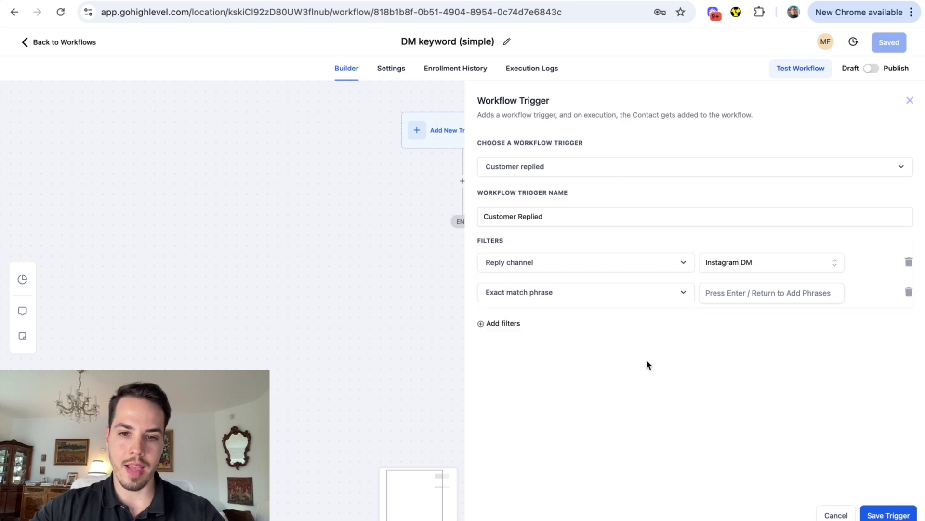
left_click(544, 299)
left_click(531, 363)
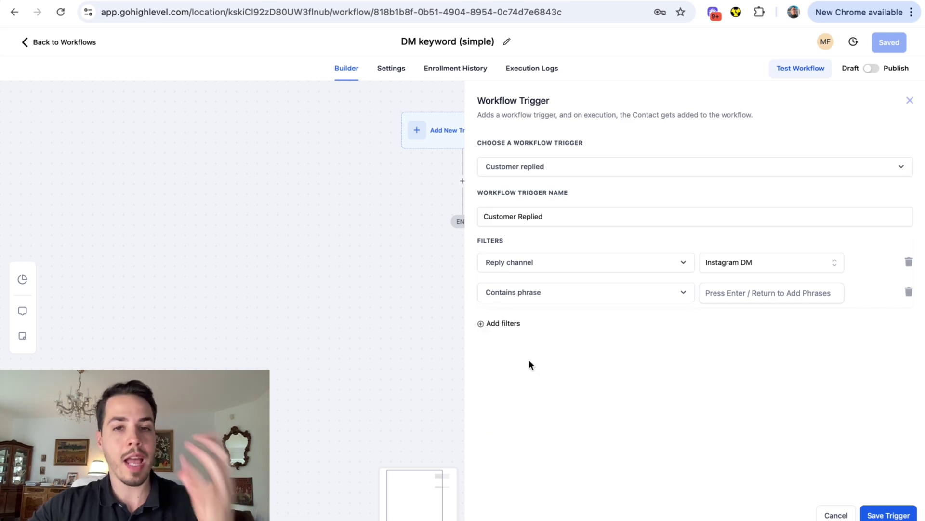
Add the phrase "start" to the trigger's Contains phrase filter
left_click(738, 291)
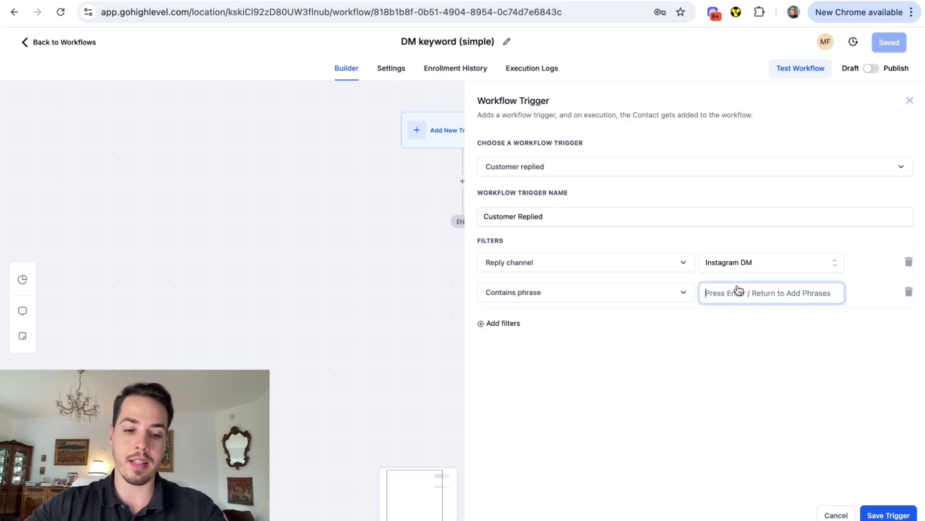
type("st")
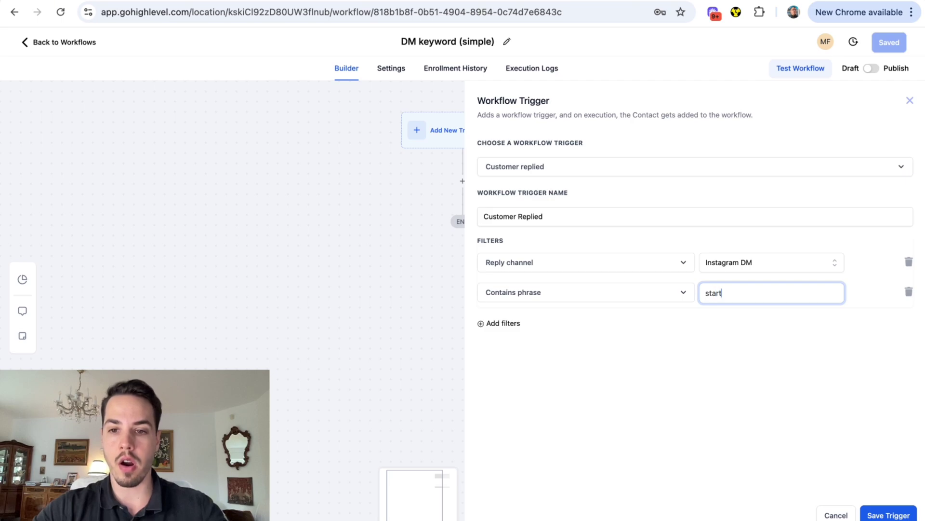
type("art")
key("Return")
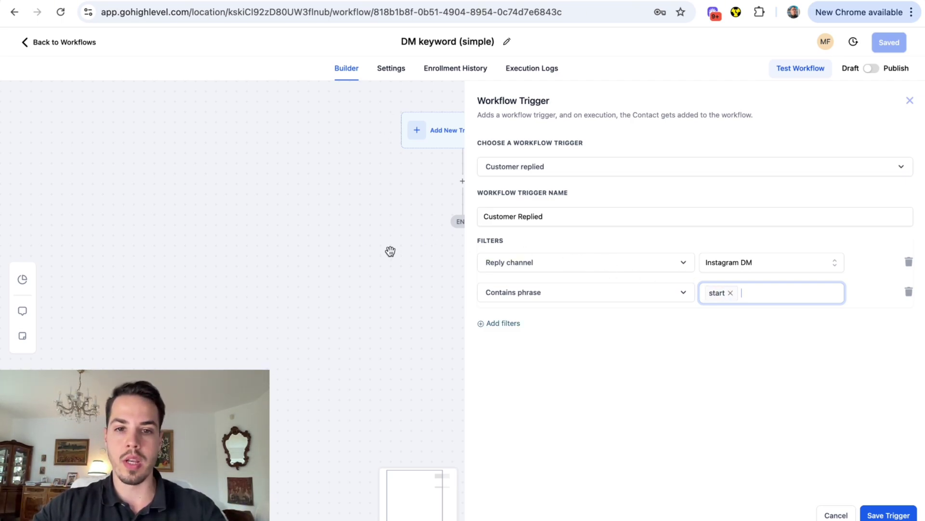
Replace the trigger name with the sample message "Hey can i start the program?" and highlight the word start in it
left_click(579, 217)
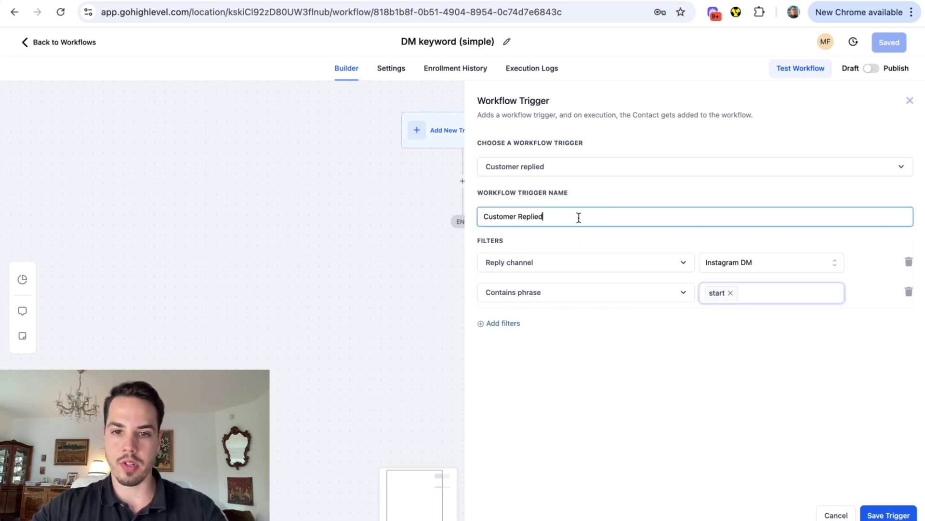
key("super+a")
key("BackSpace")
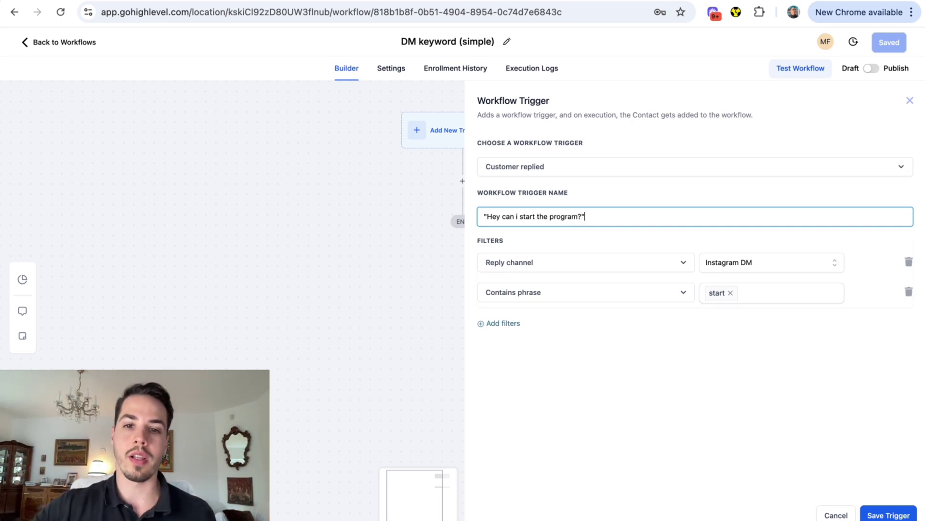
left_click_drag(521, 220, 535, 220)
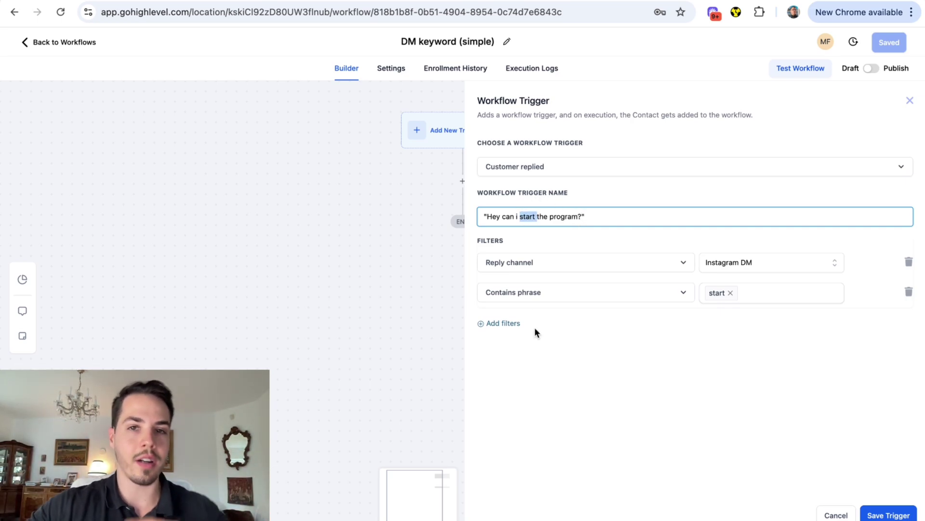
Change the second filter to Exact match phrase and add the phrases start, Start and START
left_click(538, 293)
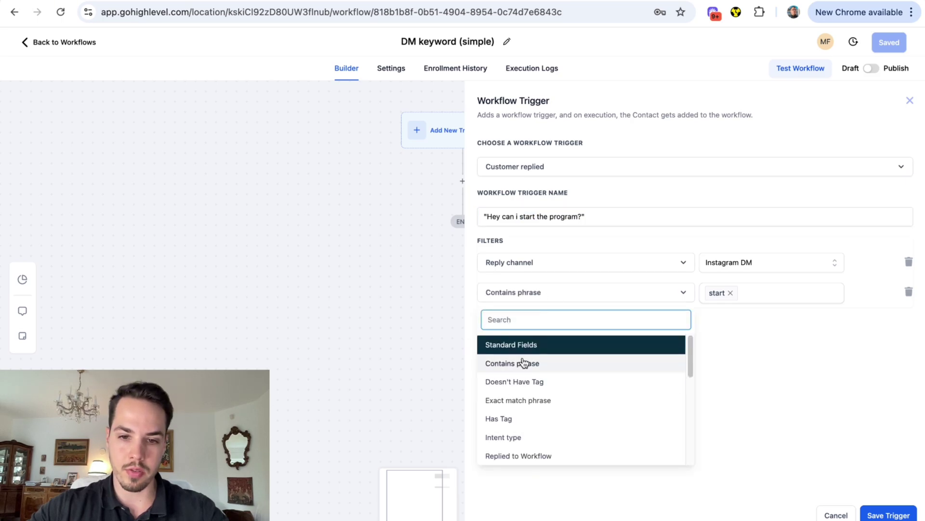
scroll(576, 403, "down", 1)
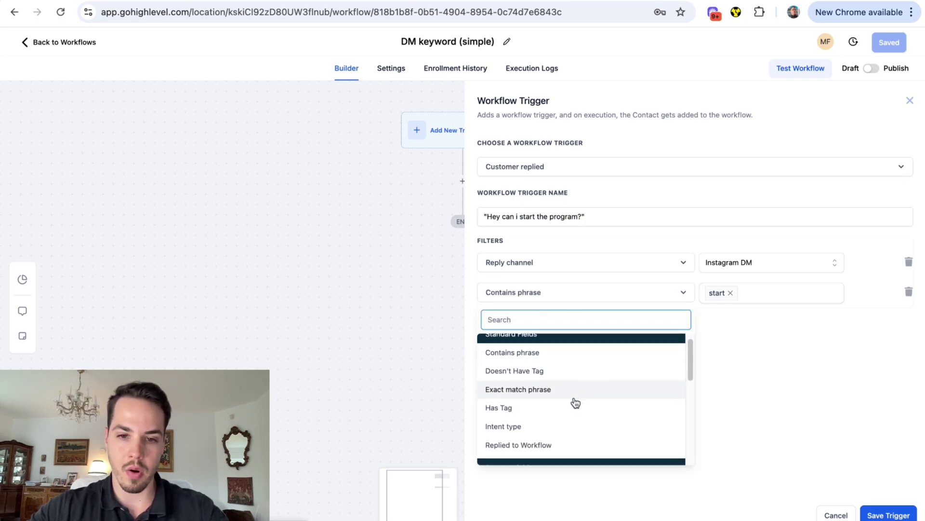
left_click(495, 389)
left_click(741, 293)
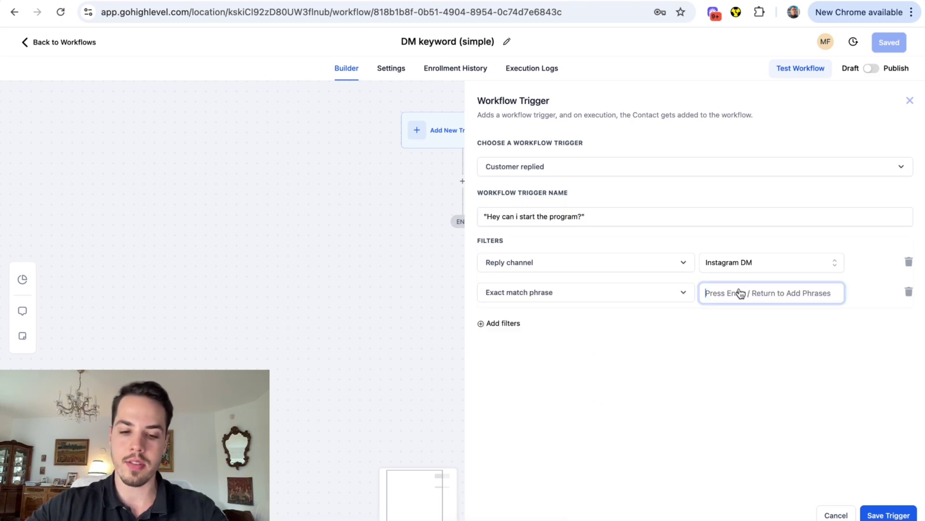
type("start")
key("Return")
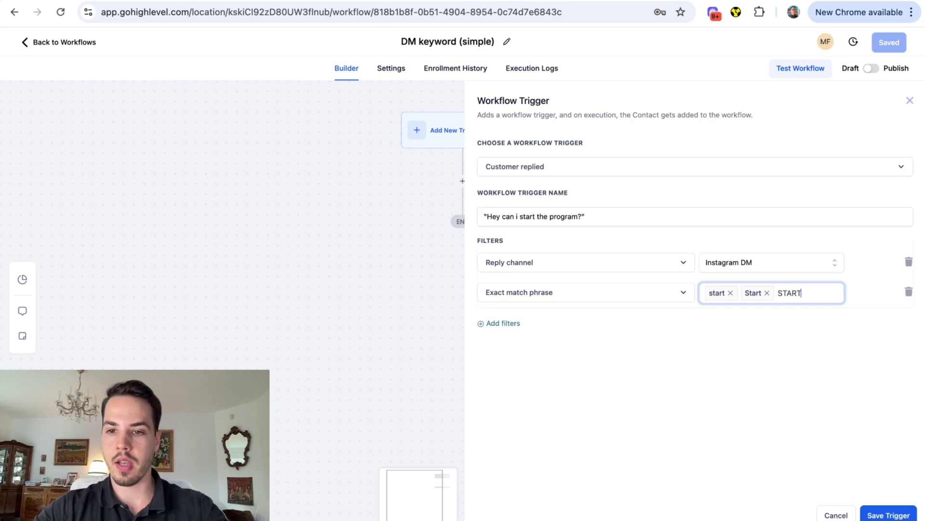
Rename the trigger to "Keyword: start" and save it
triple_click(628, 219)
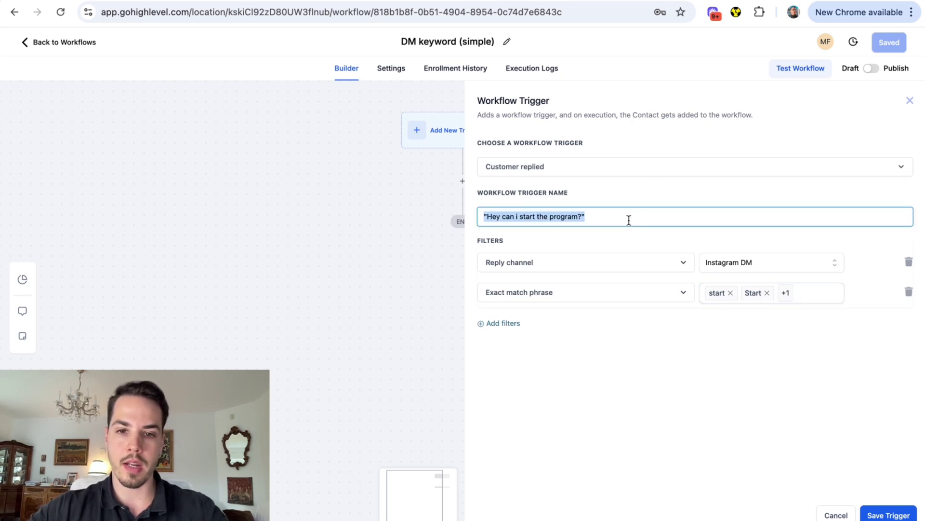
type("Keyword: start")
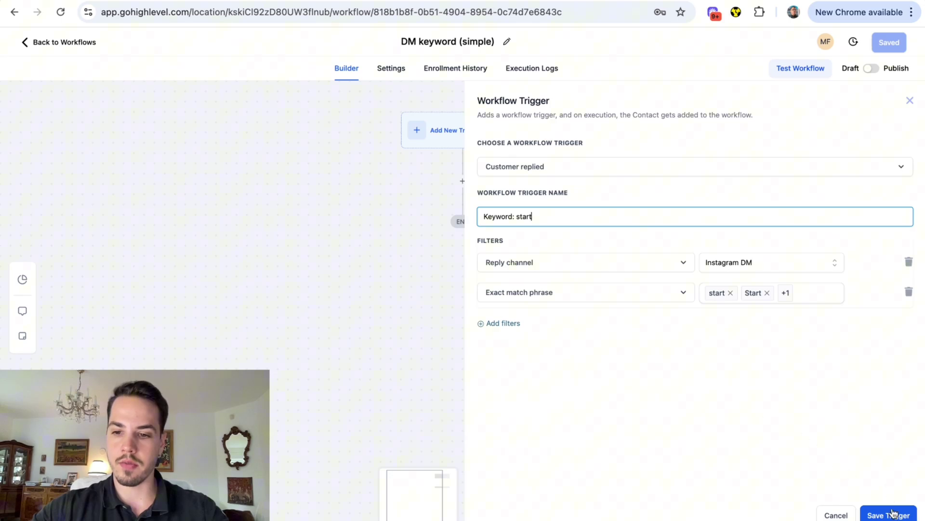
left_click(890, 515)
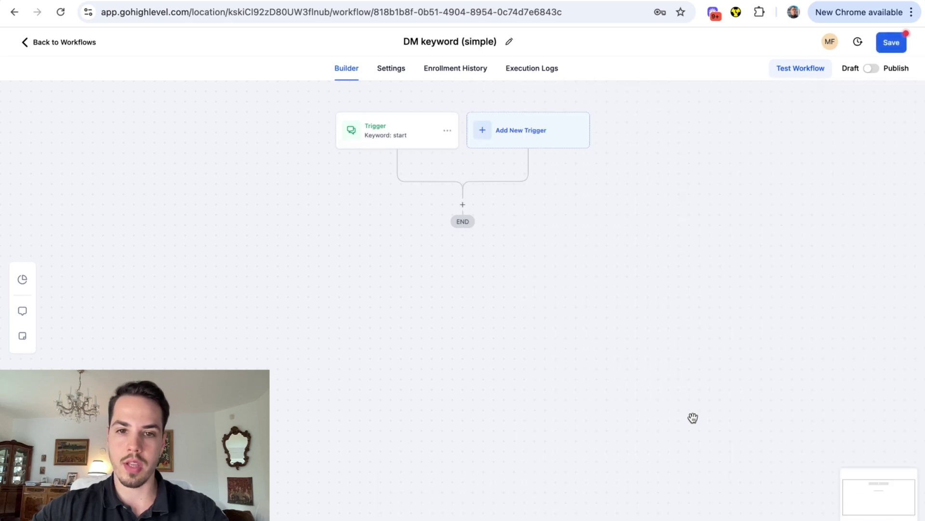
Add an Instagram DM action below the trigger with the message "Here you go ↓" and save it
left_click(462, 205)
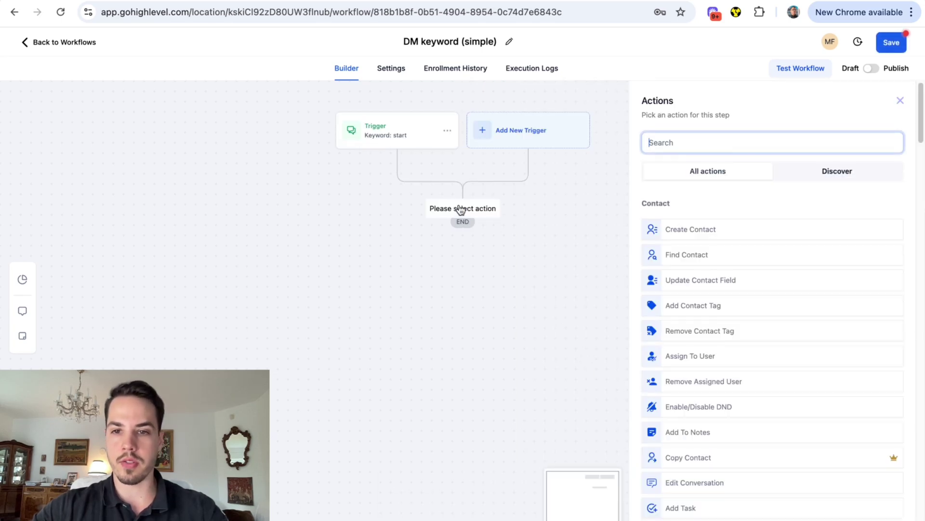
type("instag")
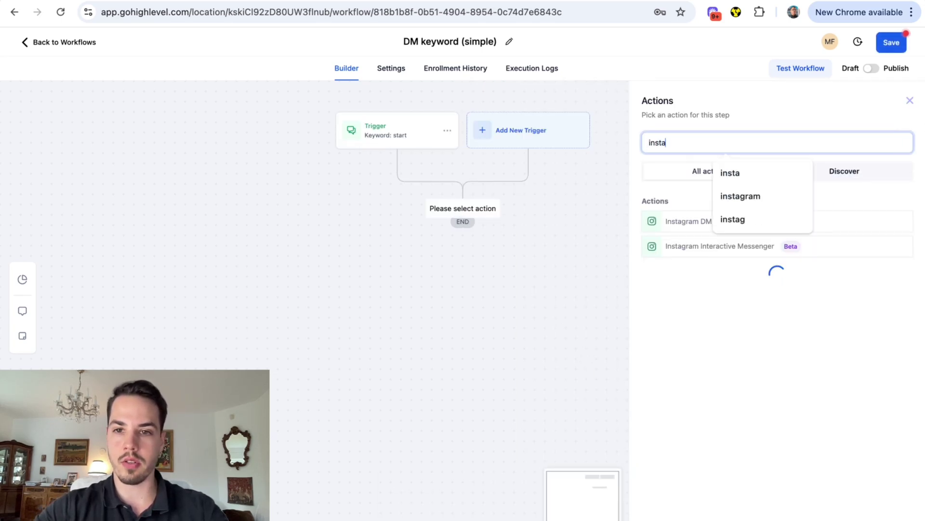
left_click(677, 189)
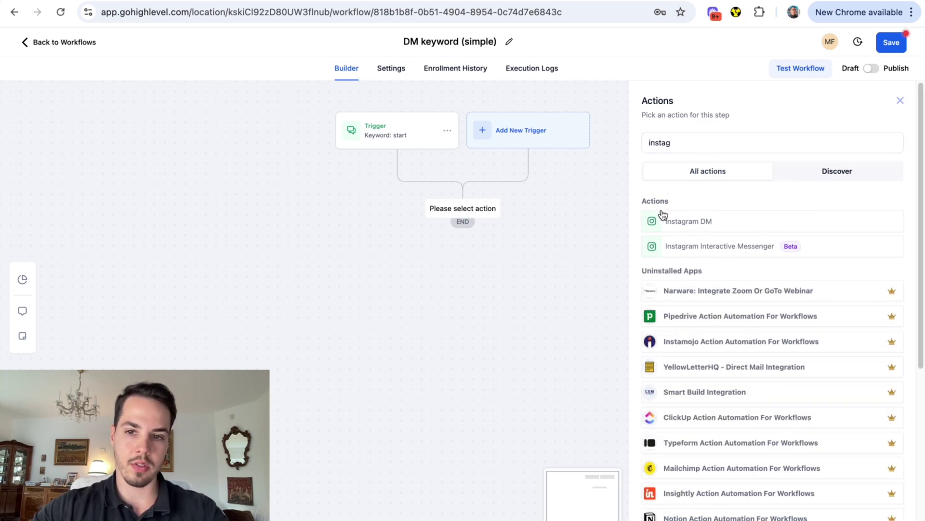
left_click(685, 223)
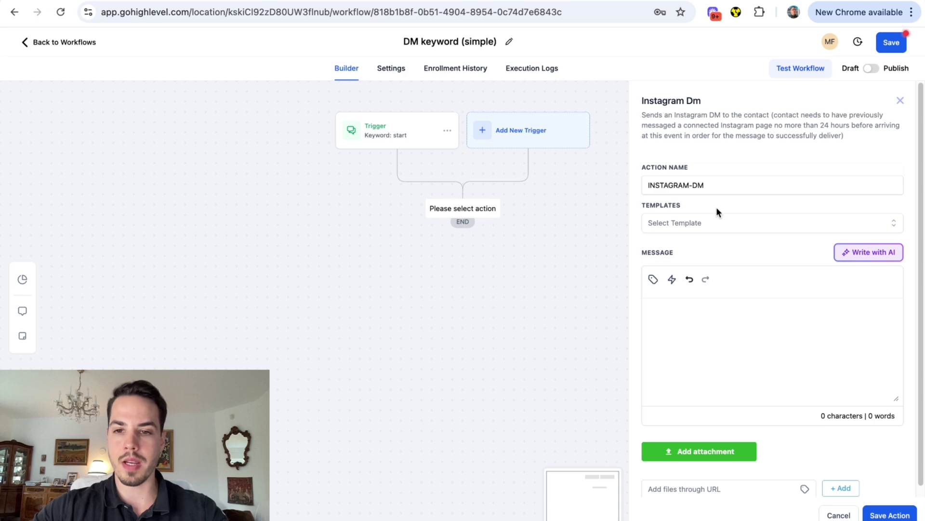
left_click(701, 329)
type("Here you go ↓")
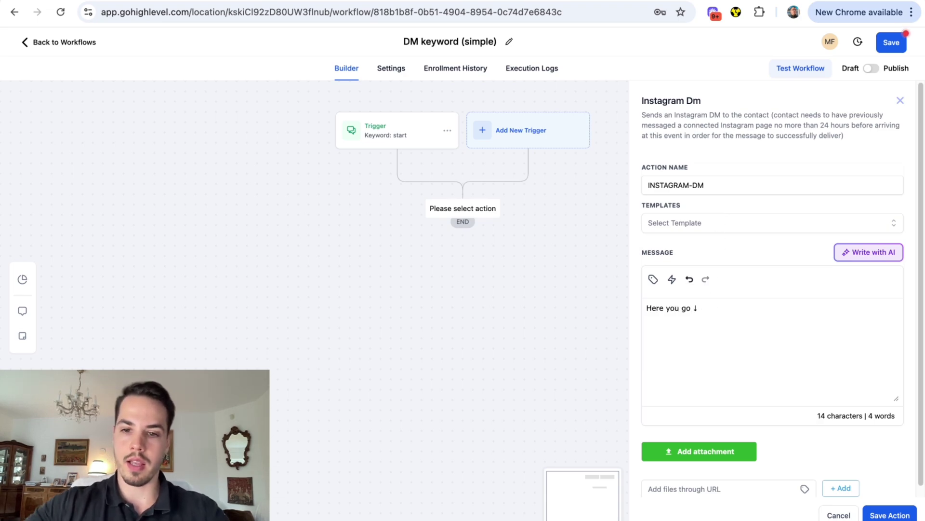
left_click(889, 515)
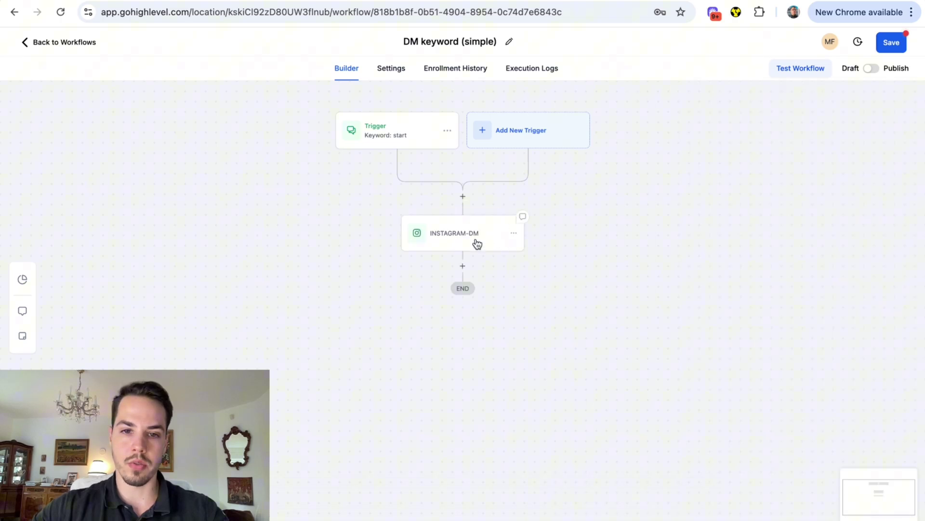
Add a second Instagram DM action after the first one, write its message, and save it
left_click(461, 264)
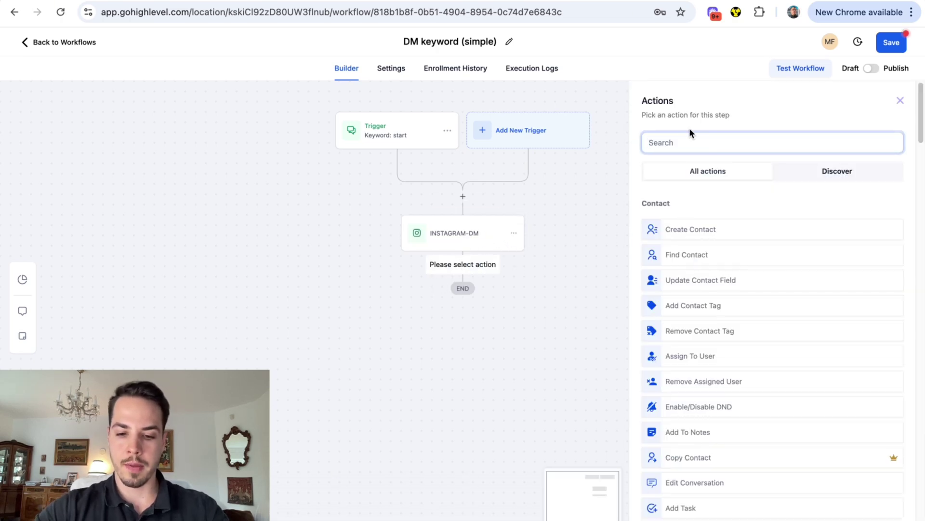
type("ins")
left_click(676, 217)
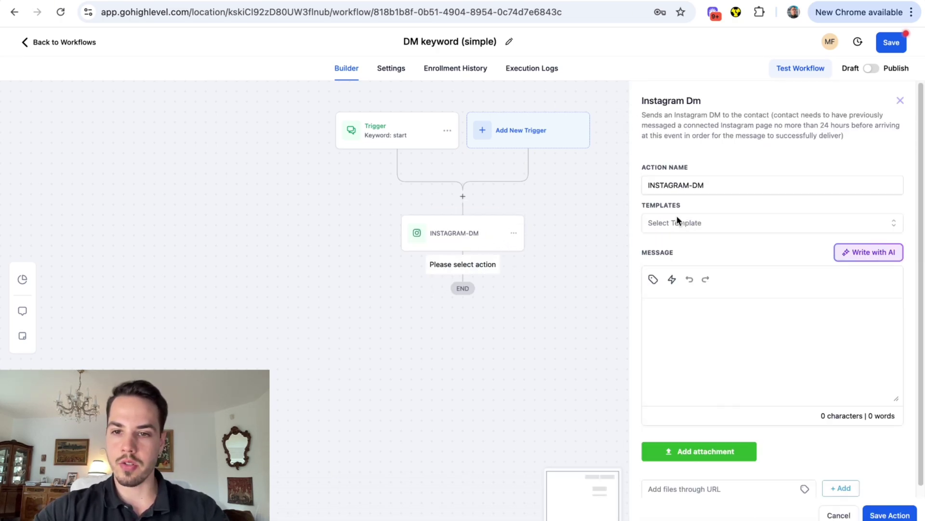
left_click(700, 350)
type("ah")
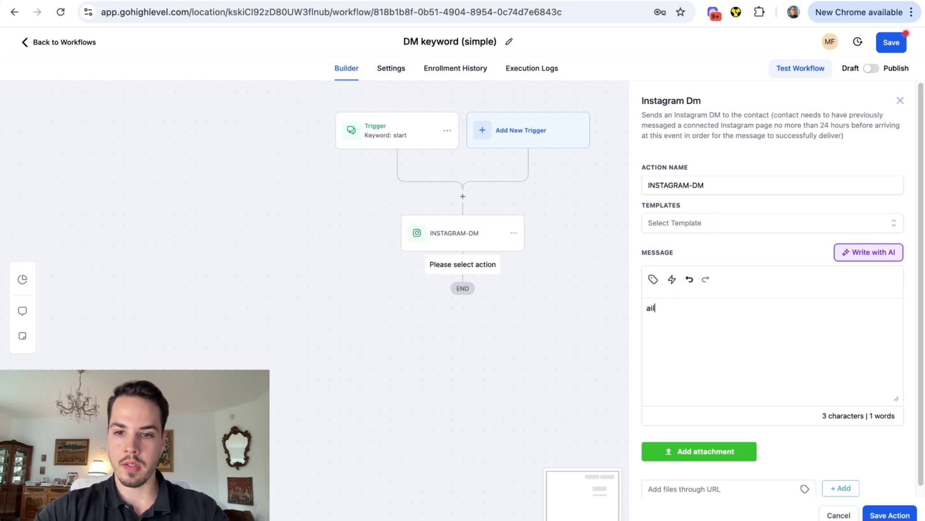
left_click(905, 516)
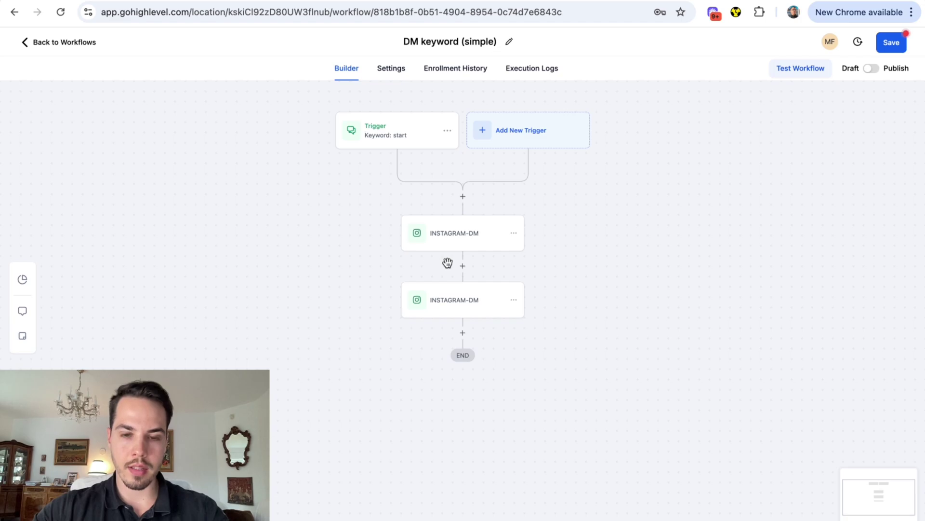
Insert a Time Delay Wait action named "Wait 3 seconds" between the two Instagram DMs, enter its delay in minutes, and save it
left_click(462, 265)
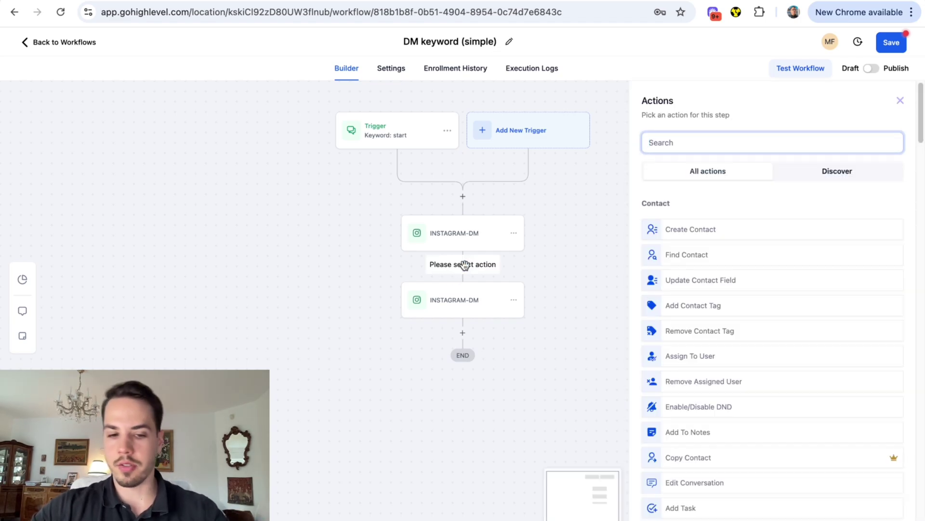
type("wait")
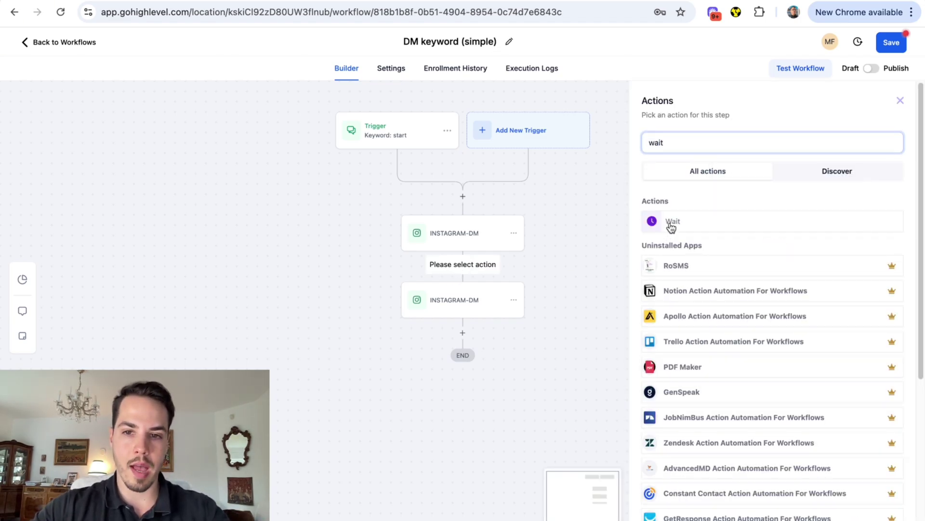
left_click(670, 220)
left_click(520, 167)
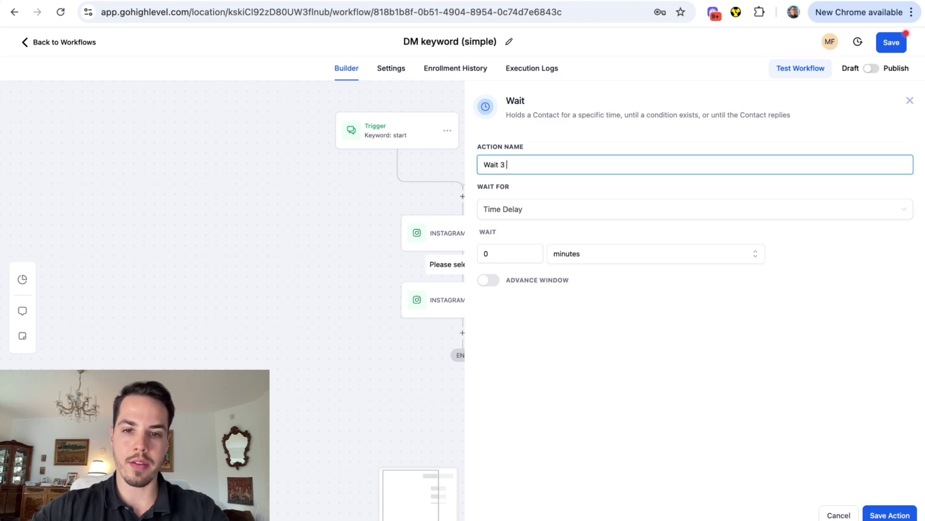
type("3 seconds")
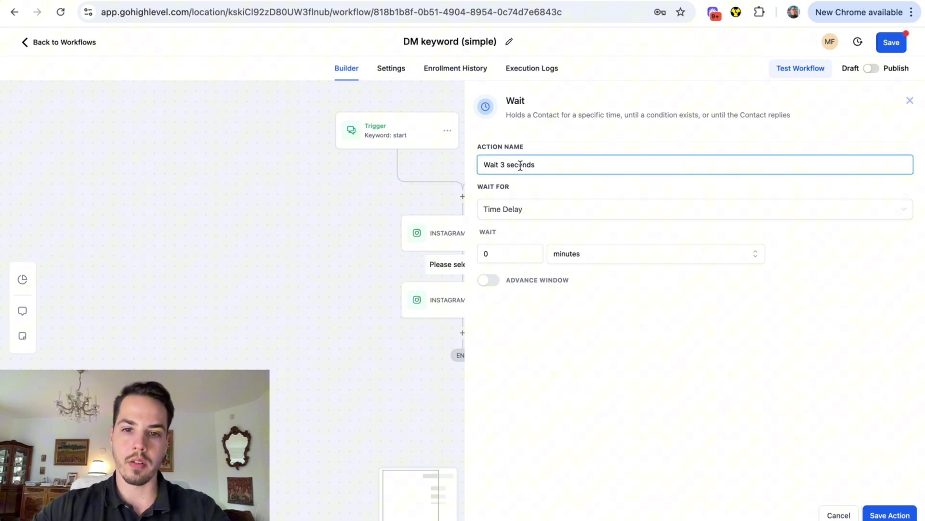
left_click(506, 260)
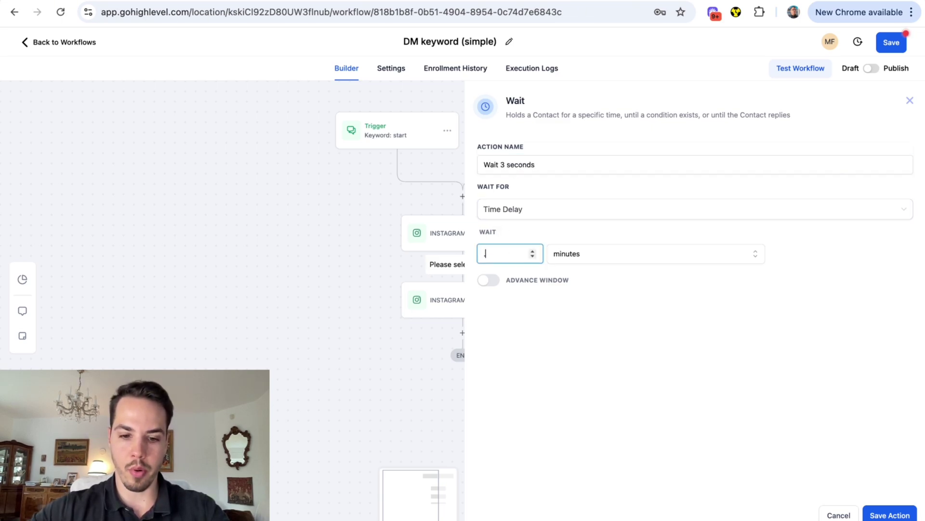
left_click(873, 515)
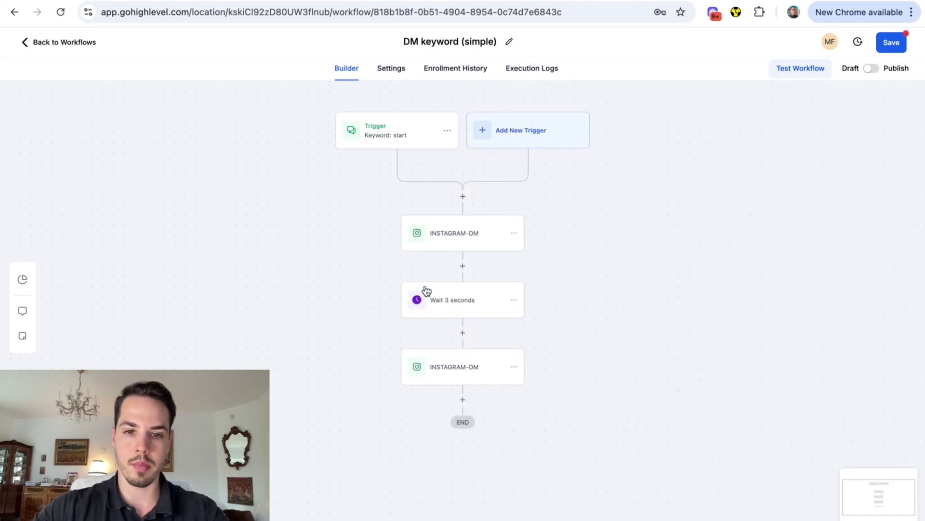
Publish the workflow and test it by sending "start" as a message in the Instagram chat
left_click(871, 68)
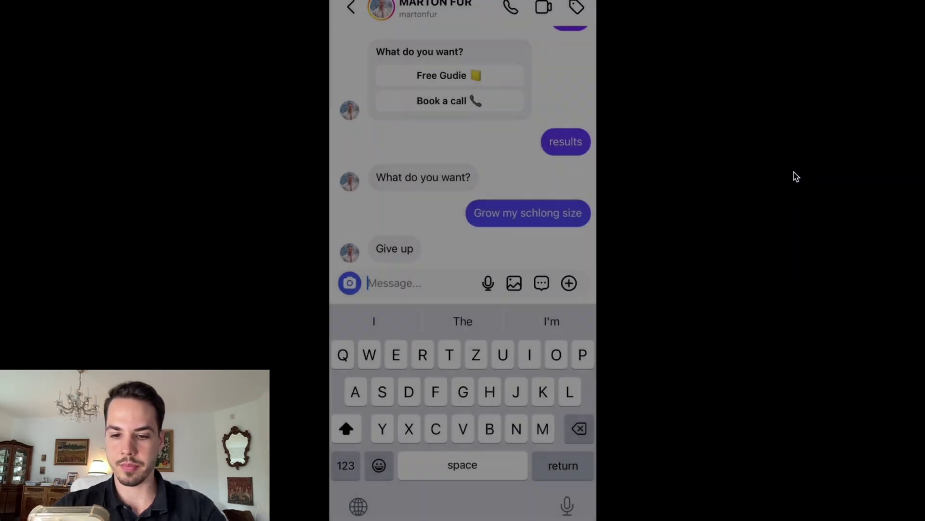
type("s")
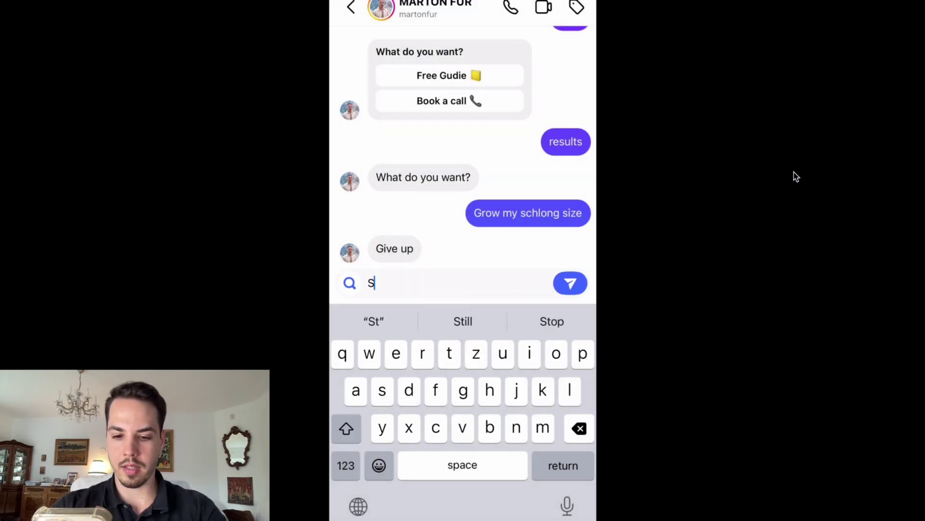
key("BackSpace")
type("start")
key("Return")
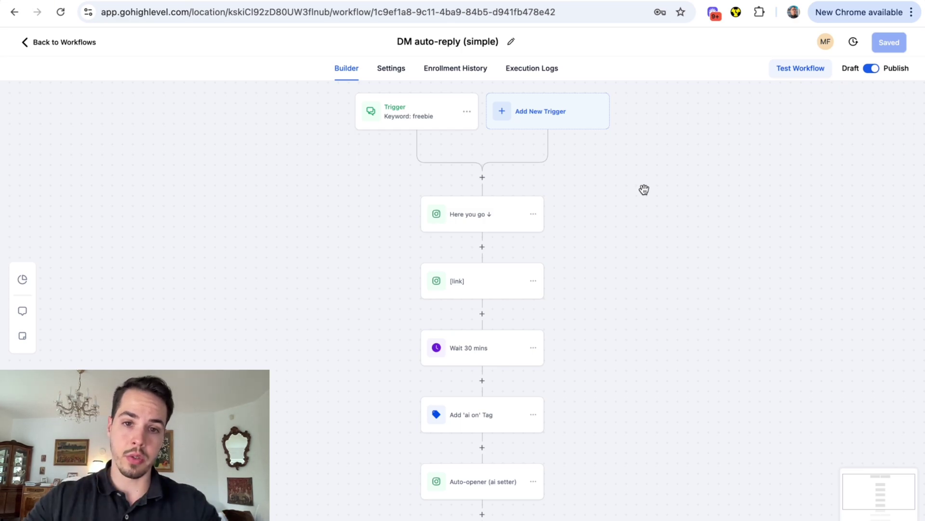
scroll(489, 152, "up", 1)
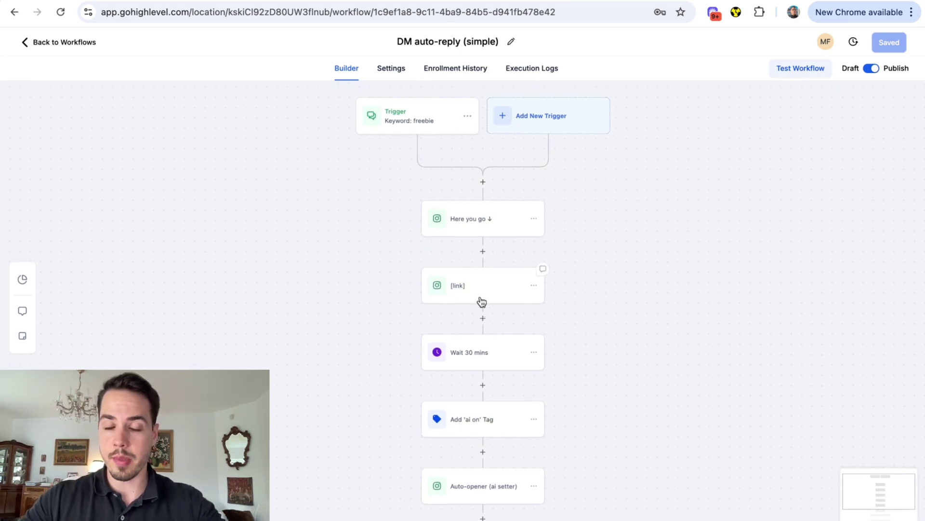
scroll(481, 290, "down", 2)
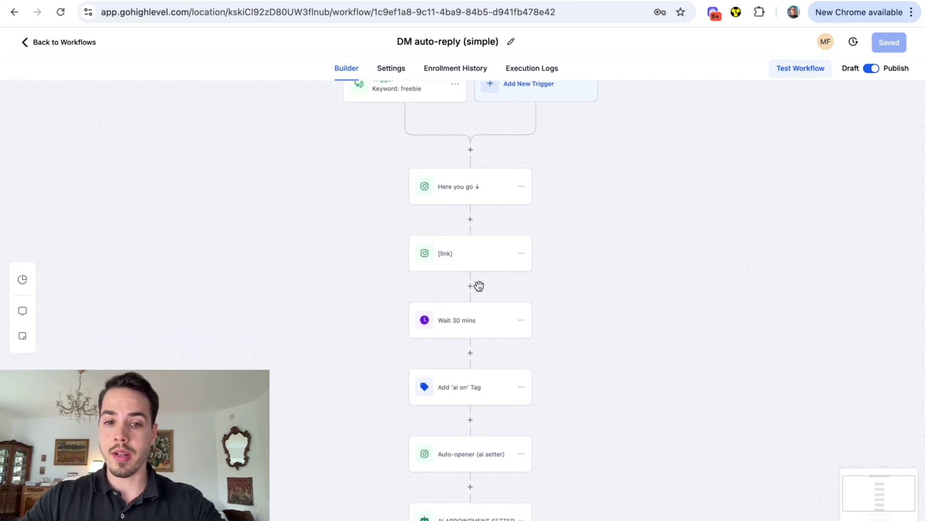
scroll(464, 324, "up", 3)
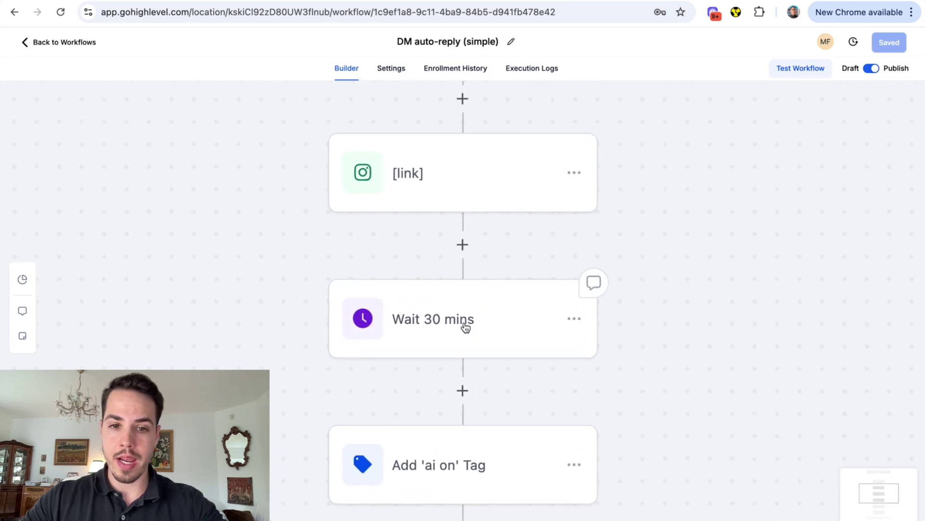
Review the AI follow-up actions in the workflow and read the message of the "Auto-opener (ai setter)" Instagram DM
scroll(453, 326, "up", 2)
scroll(455, 326, "down", 3)
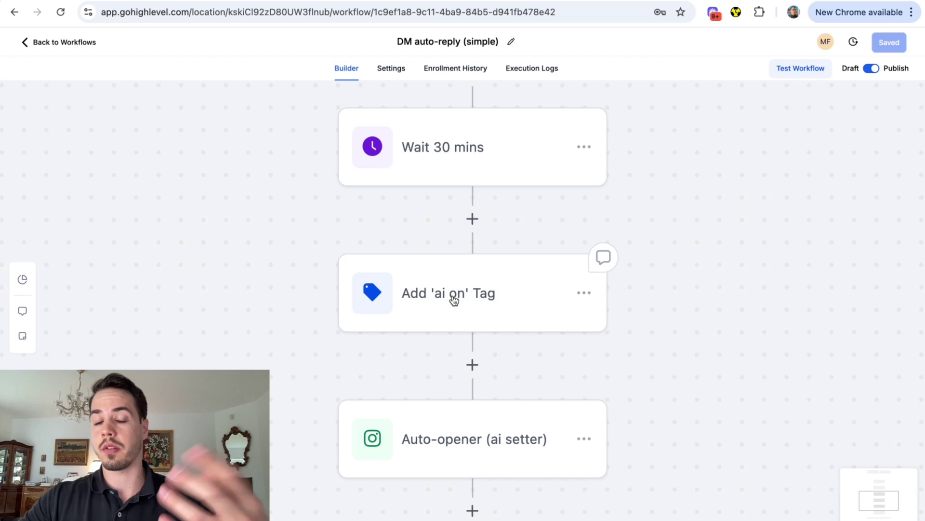
scroll(454, 300, "down", 3)
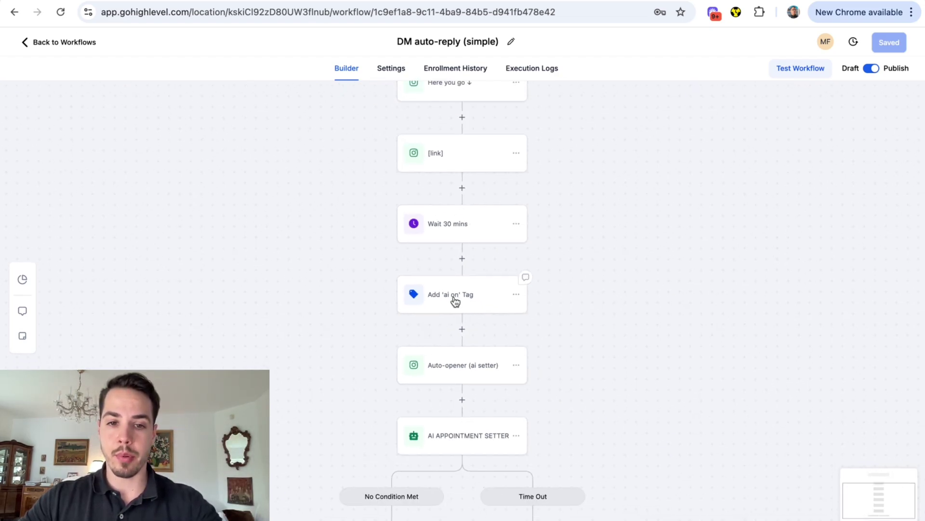
scroll(454, 382, "down", 1)
scroll(450, 432, "up", 5)
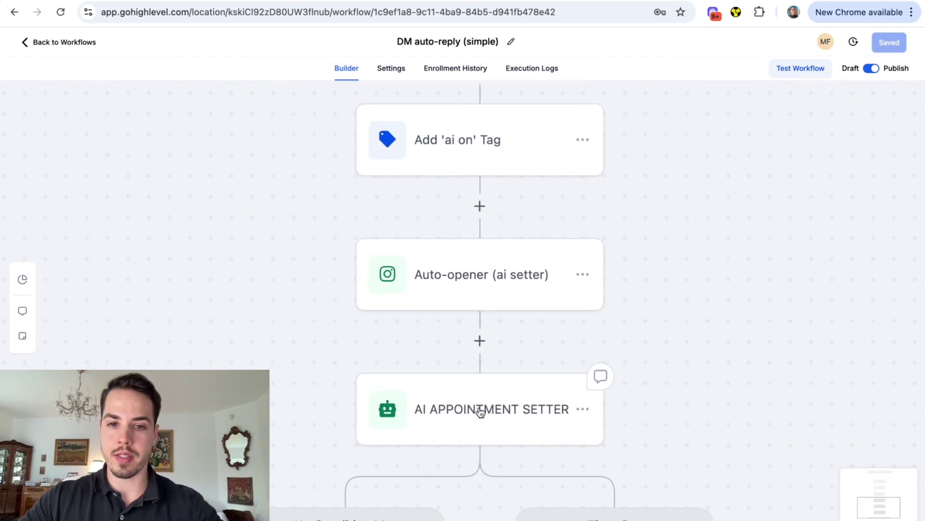
scroll(480, 411, "down", 3)
left_click(473, 321)
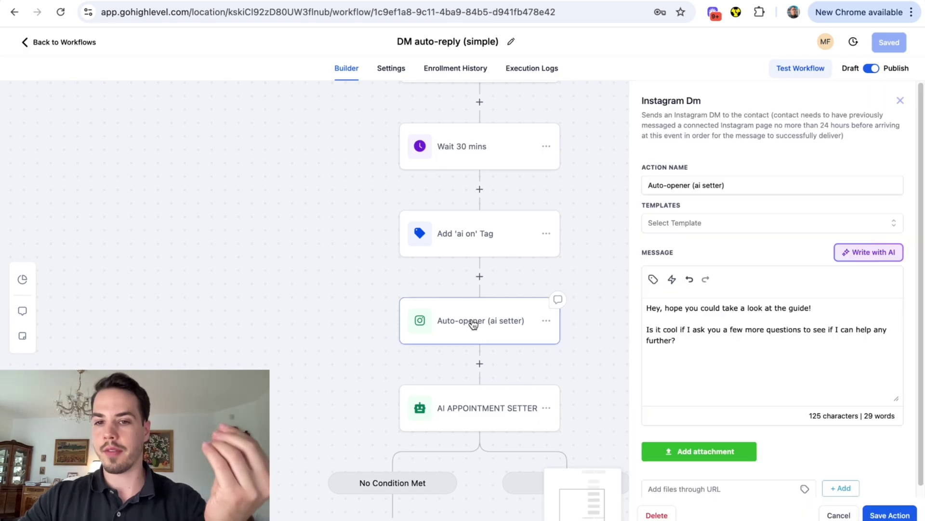
left_click_drag(715, 345, 576, 304)
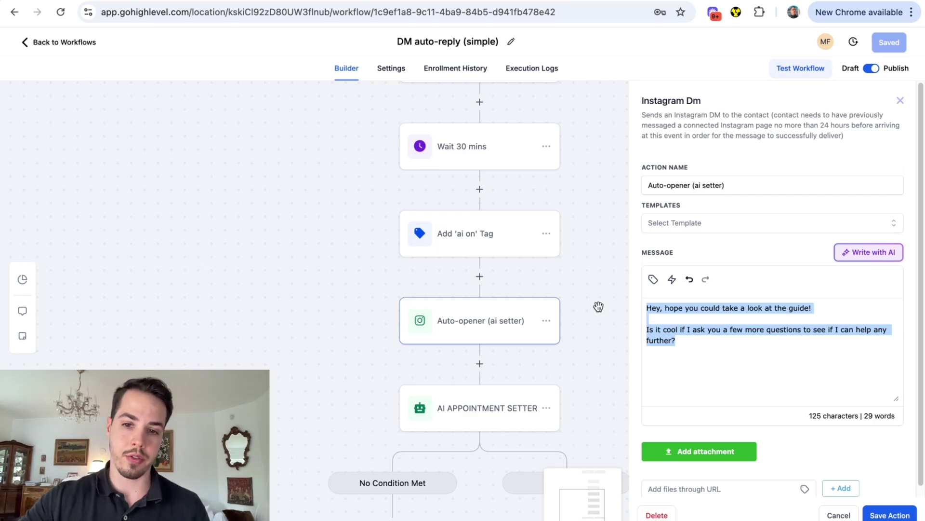
left_click(827, 517)
Inspect the tag used in the "Add 'ai on' Tag" action and close it without changes
left_click(475, 233)
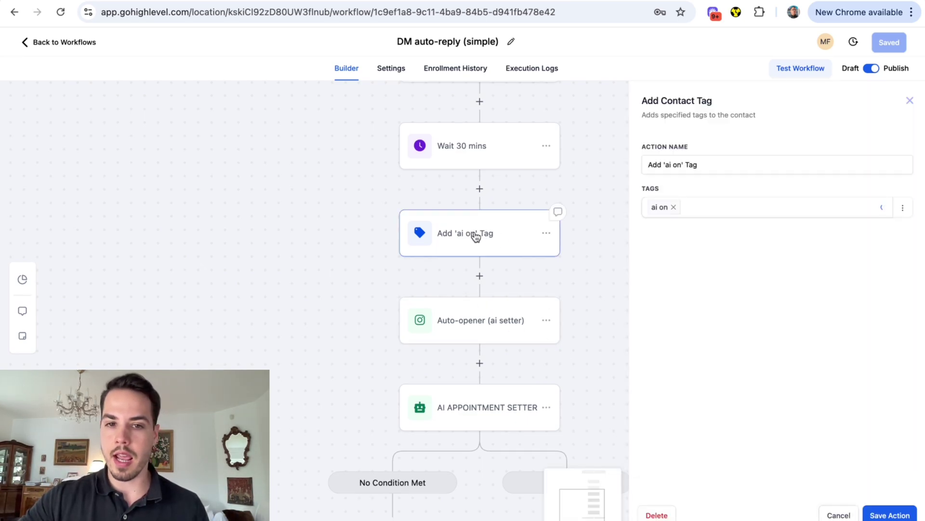
left_click(829, 517)
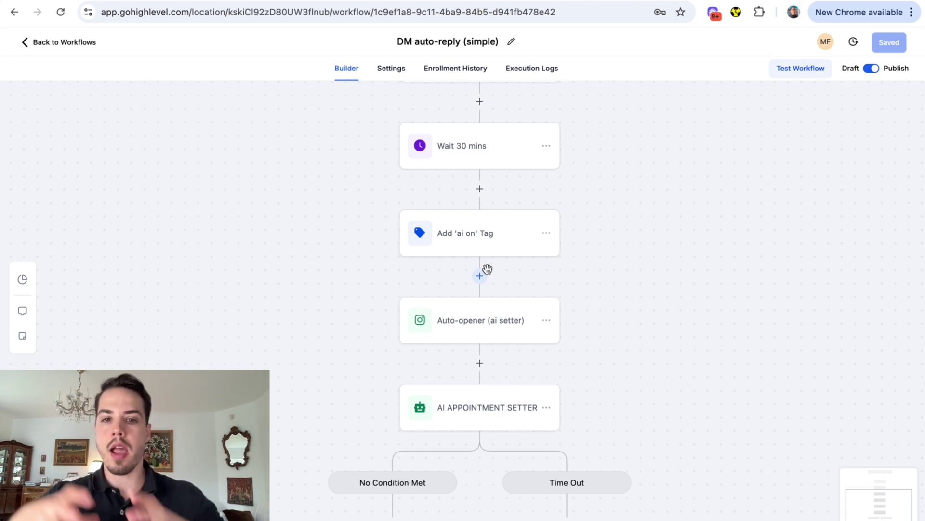
scroll(487, 269, "down", 2)
scroll(519, 361, "up", 2)
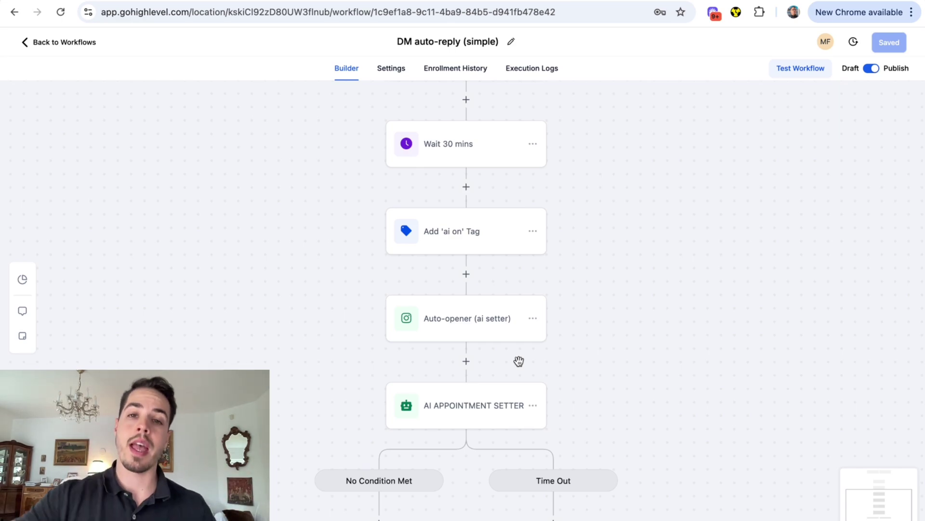
scroll(518, 362, "up", 1)
scroll(518, 362, "left", 1)
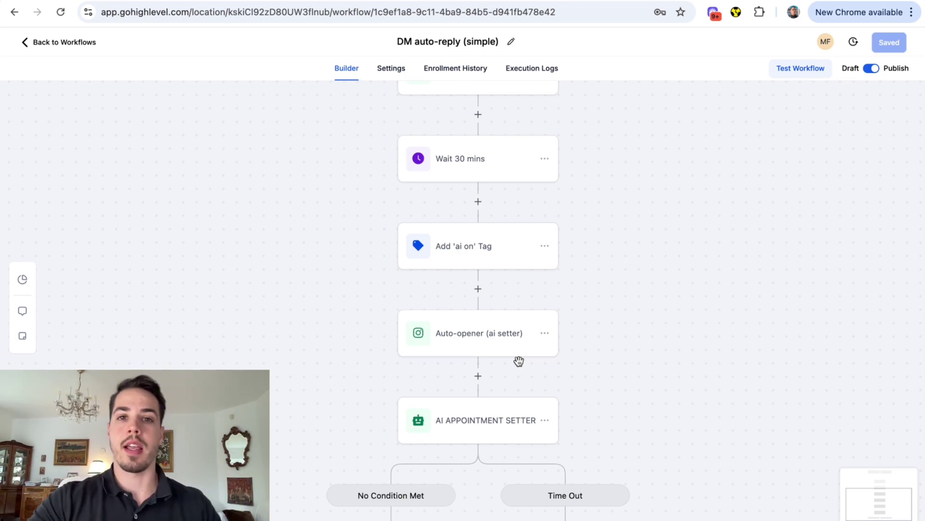
Return to the workflow list, create a new workflow from scratch, and name it "DM keyword (button)"
left_click(36, 44)
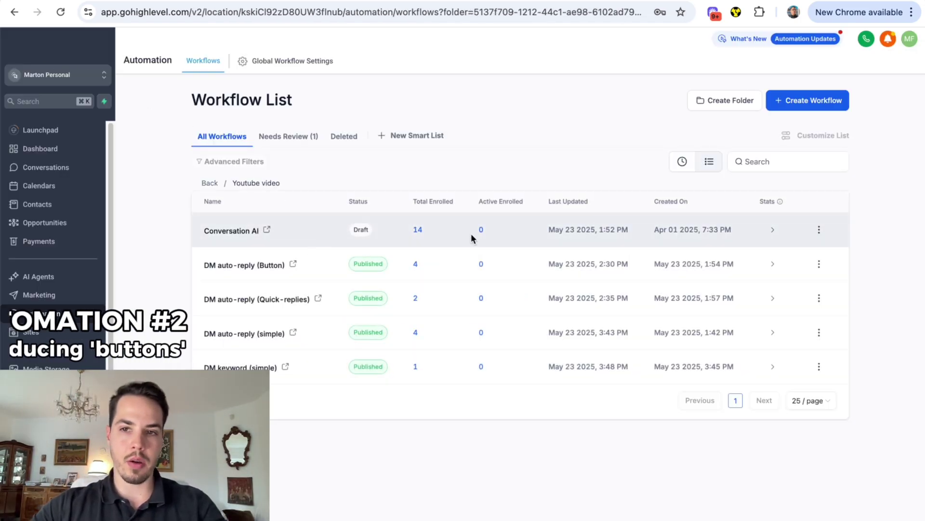
left_click(802, 99)
left_click(814, 143)
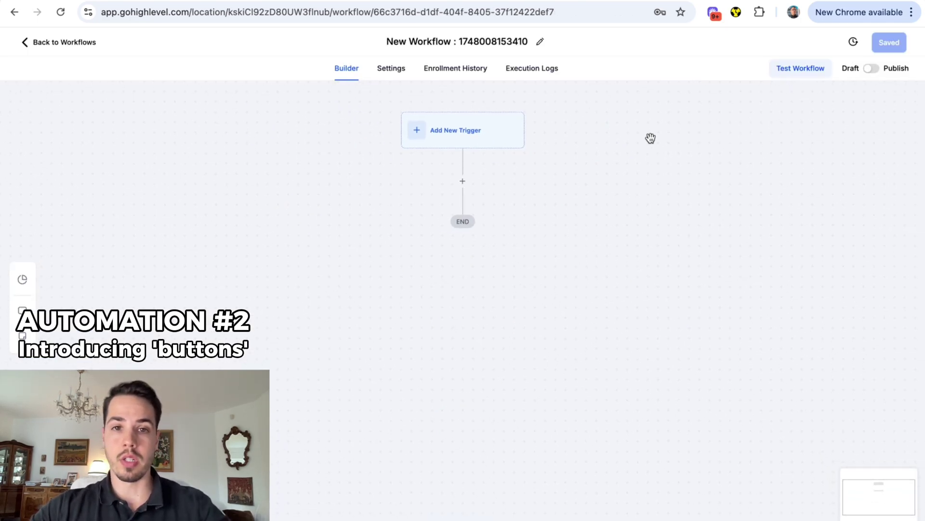
left_click(472, 43)
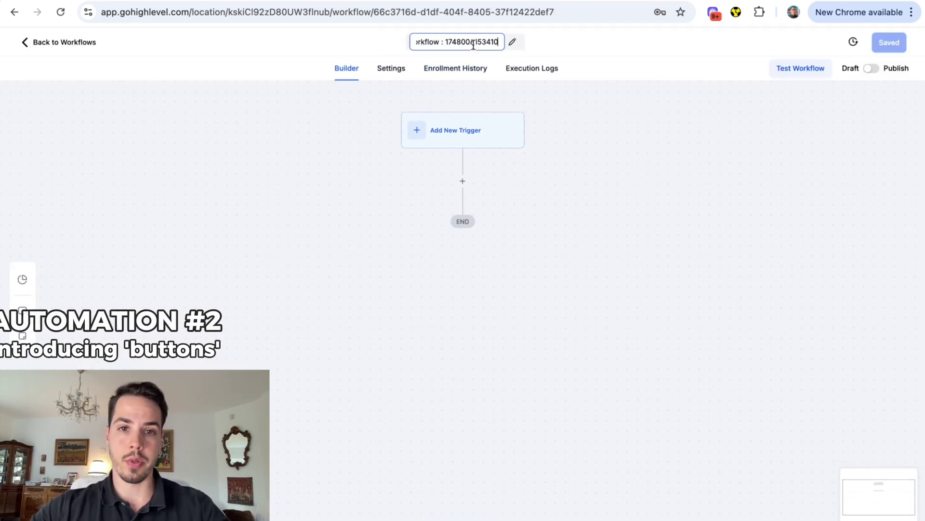
type("DM ke")
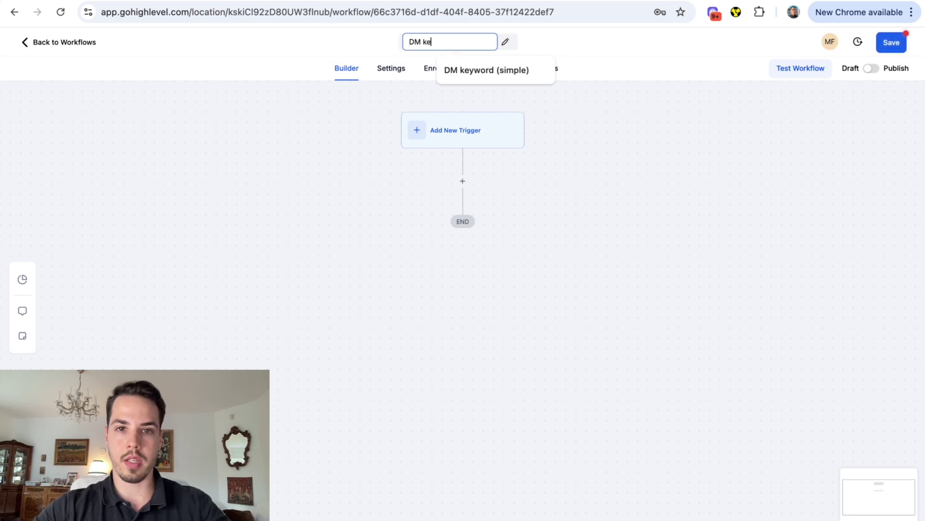
type("yword (")
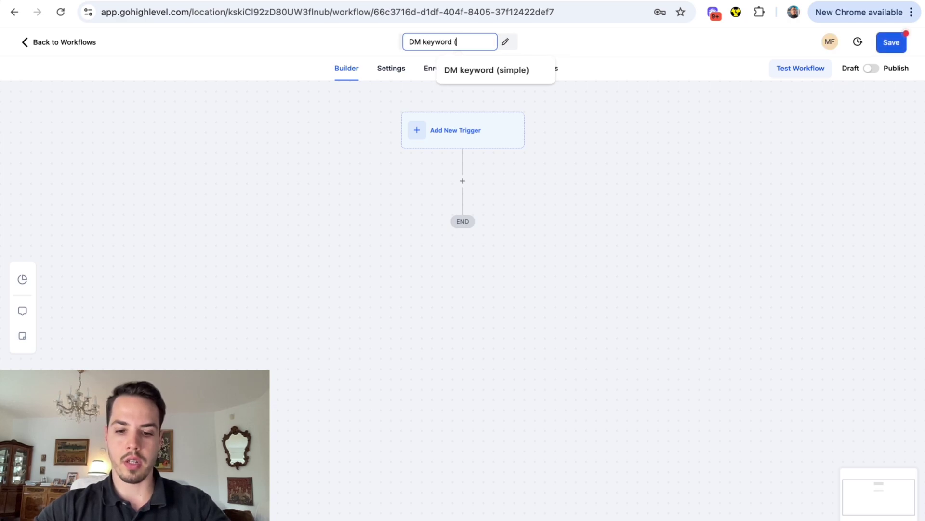
type("button")
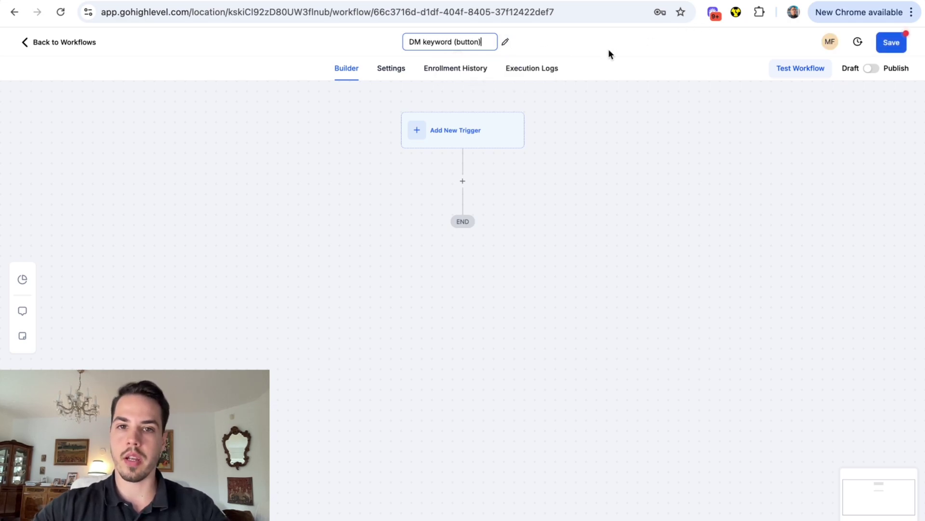
key("Return")
Add a Customer Replied trigger with a Reply channel filter set to Instagram DM
left_click(448, 141)
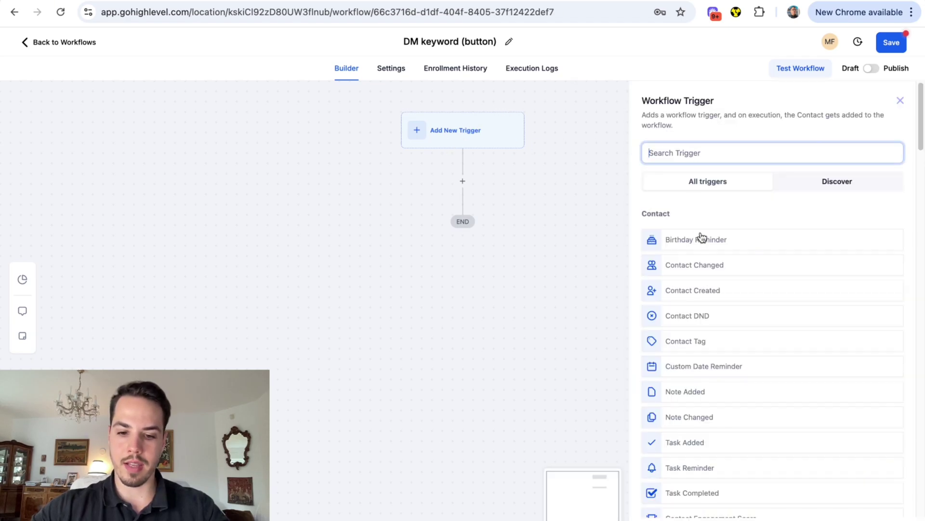
type("cus")
left_click(677, 290)
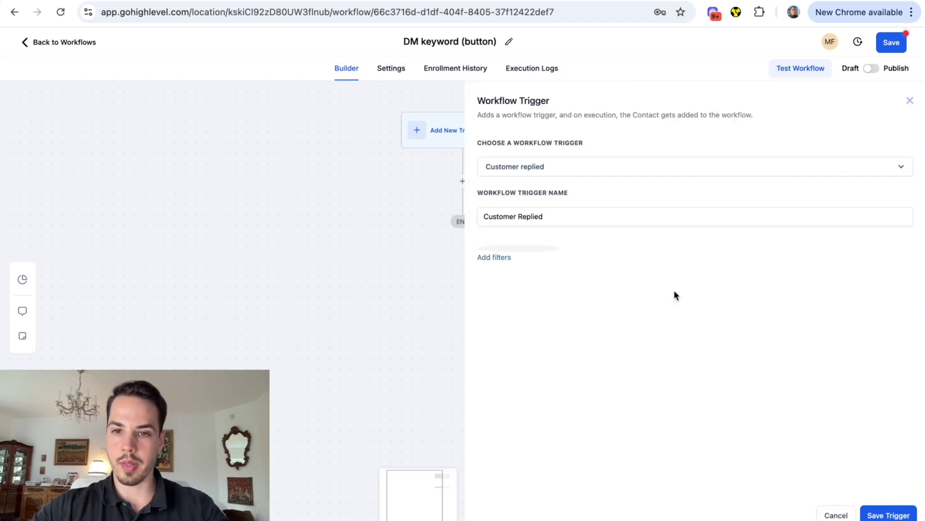
left_click(511, 253)
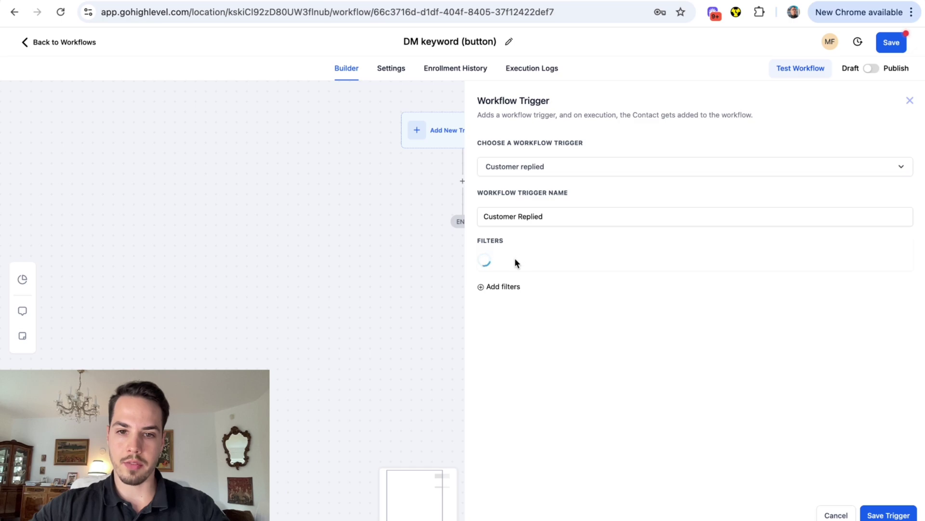
left_click(525, 264)
scroll(546, 382, "down", 2)
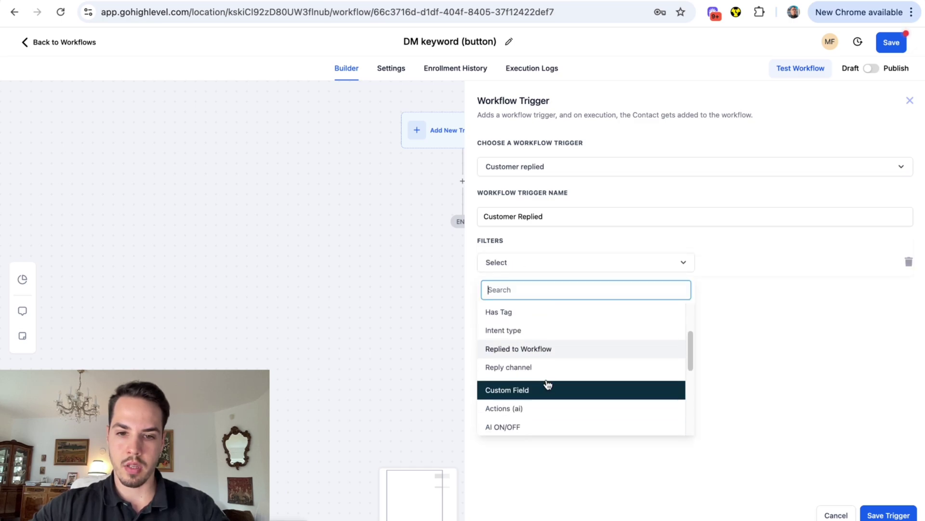
left_click(530, 365)
left_click(753, 269)
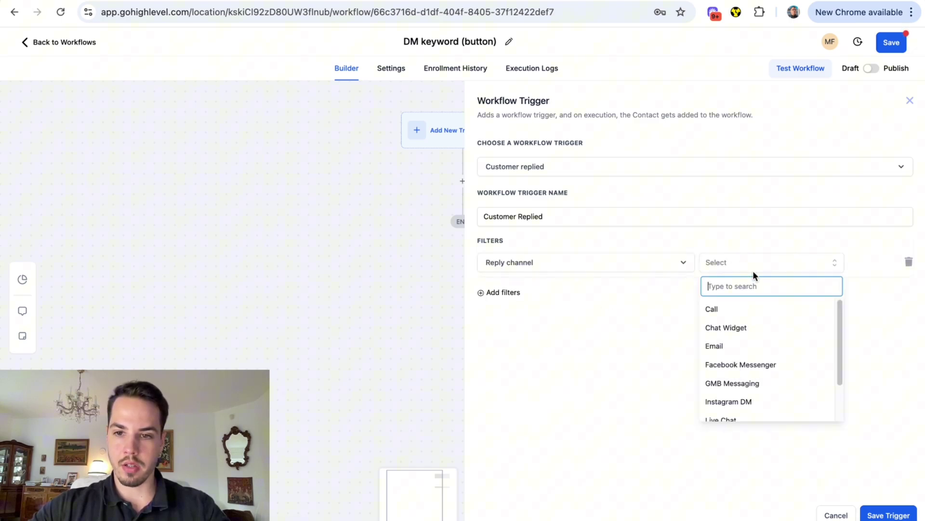
left_click(742, 401)
Add an Exact match phrase filter with the phrases "button", "Button" and "BUTTON", and save the trigger
left_click(510, 296)
left_click(525, 293)
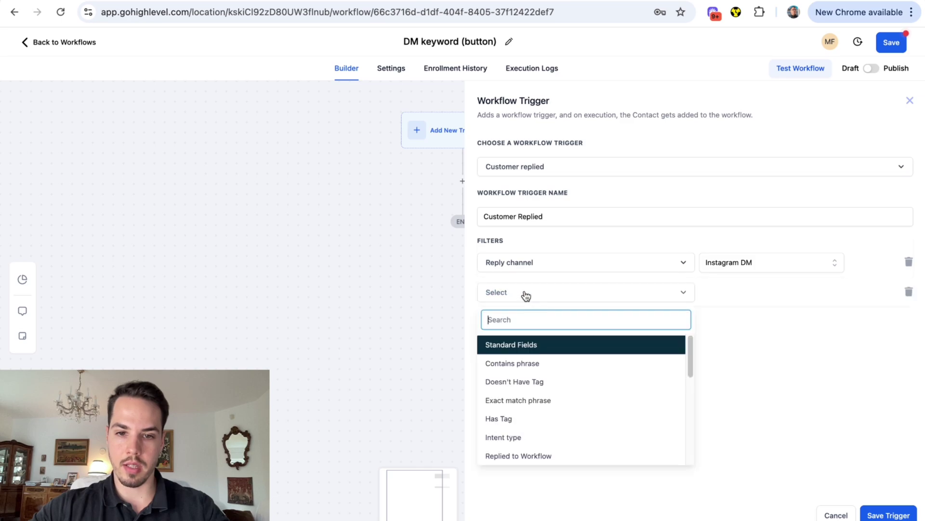
left_click(523, 400)
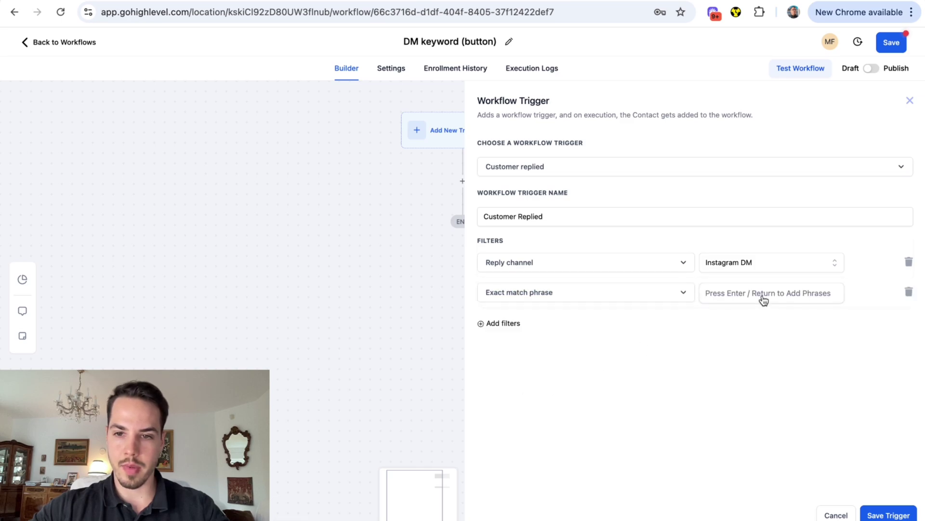
left_click(765, 295)
type("button")
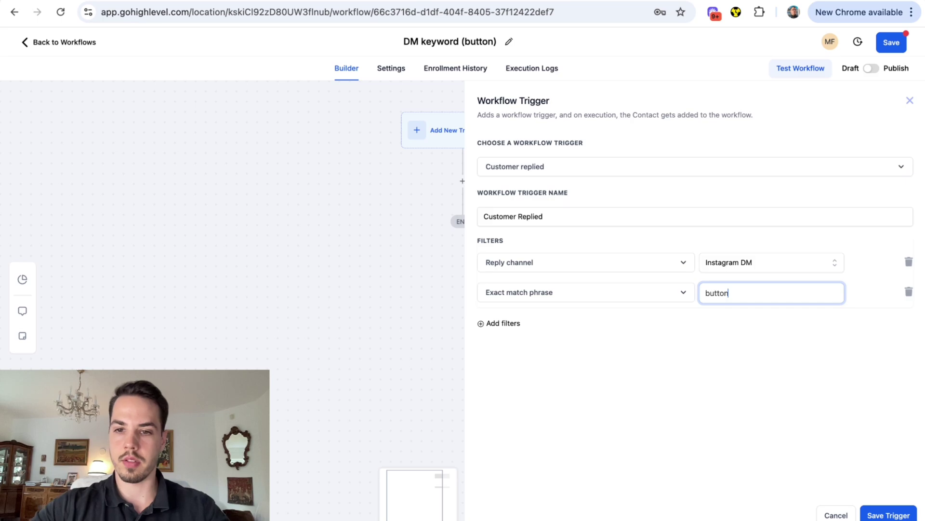
key("Return")
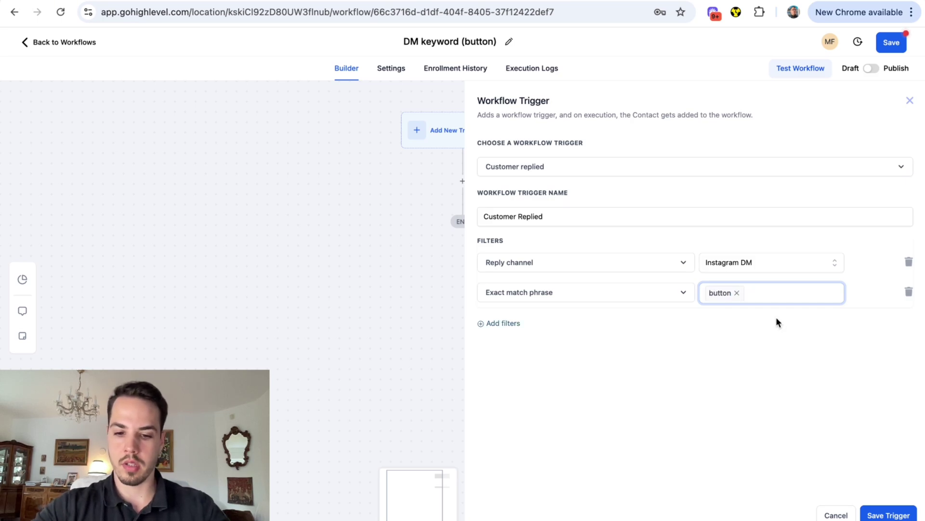
type("Button")
key("Return")
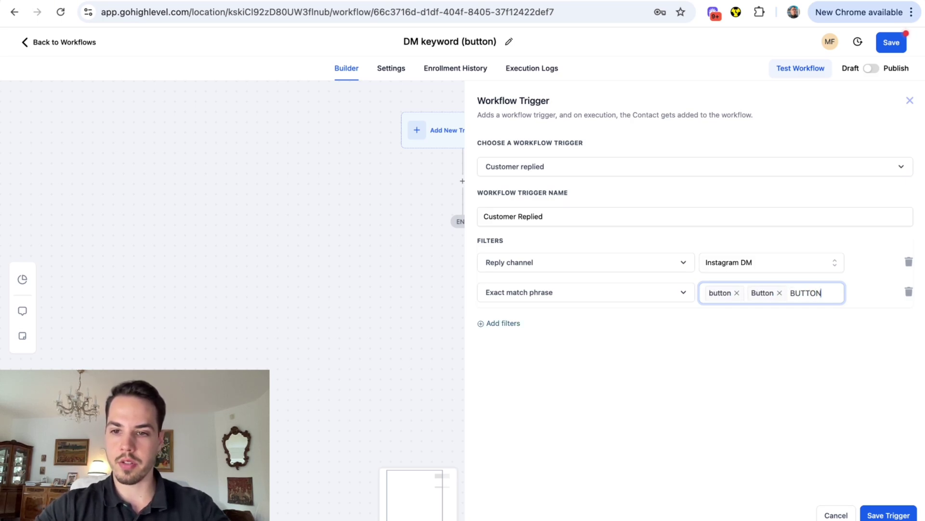
type("BUTTON")
key("Return")
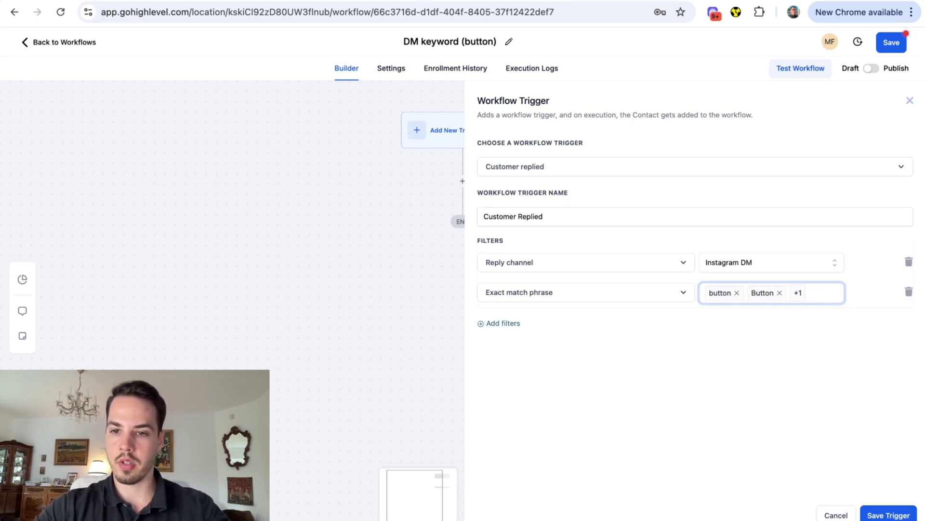
left_click(890, 514)
Add an Instagram Interactive Messenger action below the trigger and set its reply type to Reply to DM
left_click(463, 205)
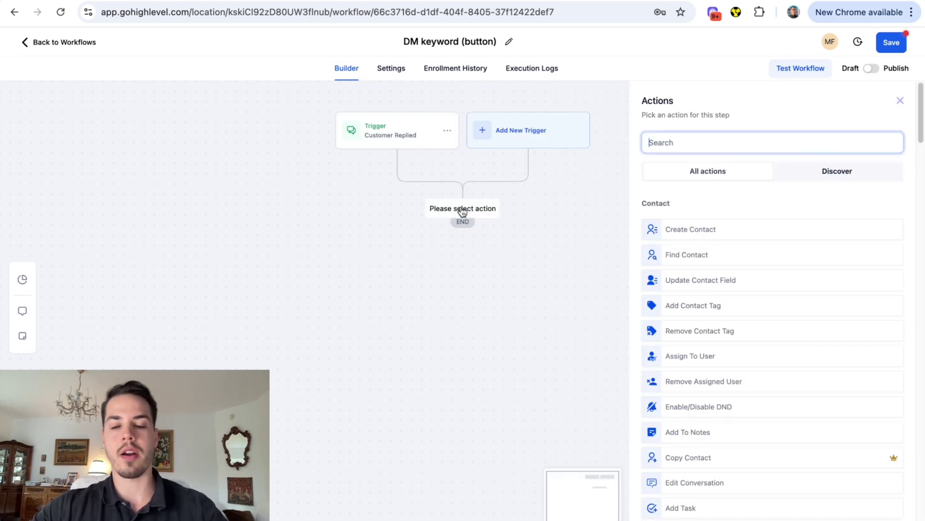
type("inst")
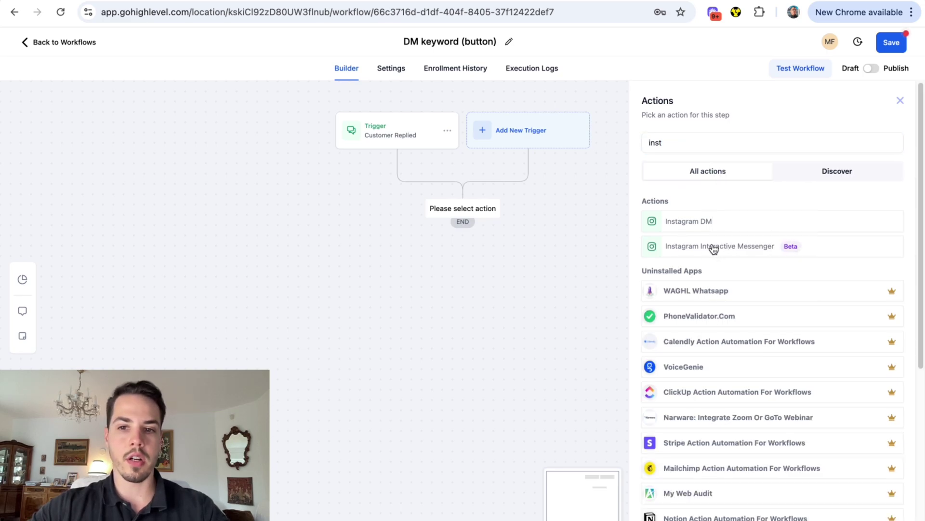
left_click(729, 248)
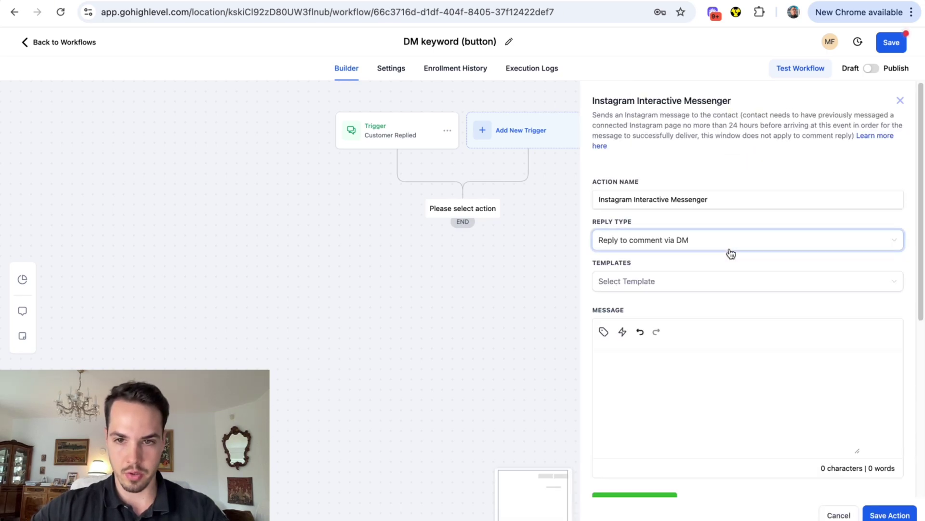
left_click(621, 243)
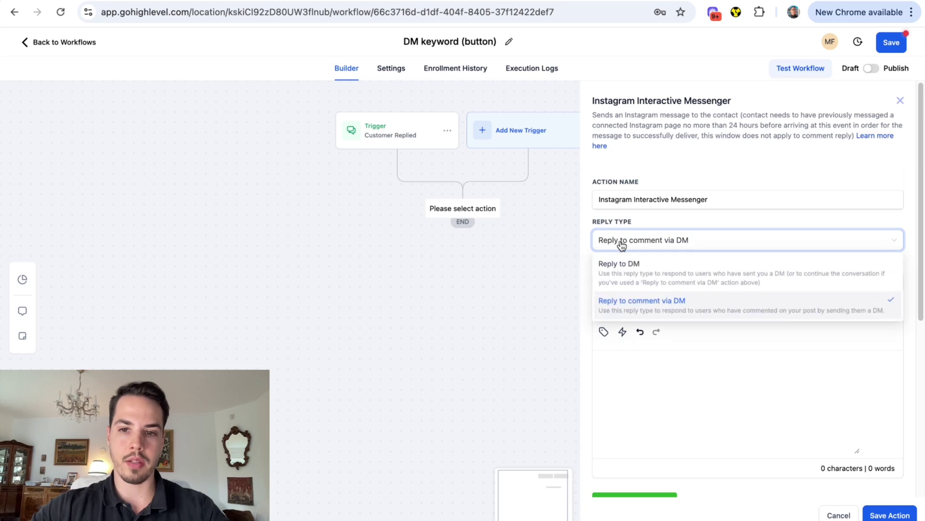
left_click(630, 272)
Write "Would you like to book a call or a free guide?" as the message of the Instagram Interactive Messenger action
scroll(716, 212, "down", 2)
left_click(655, 291)
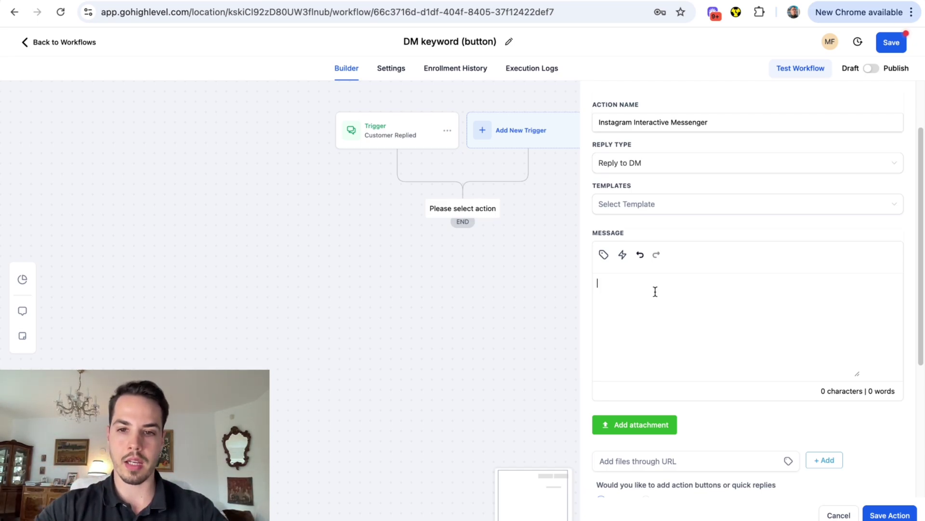
type("Would you like to ")
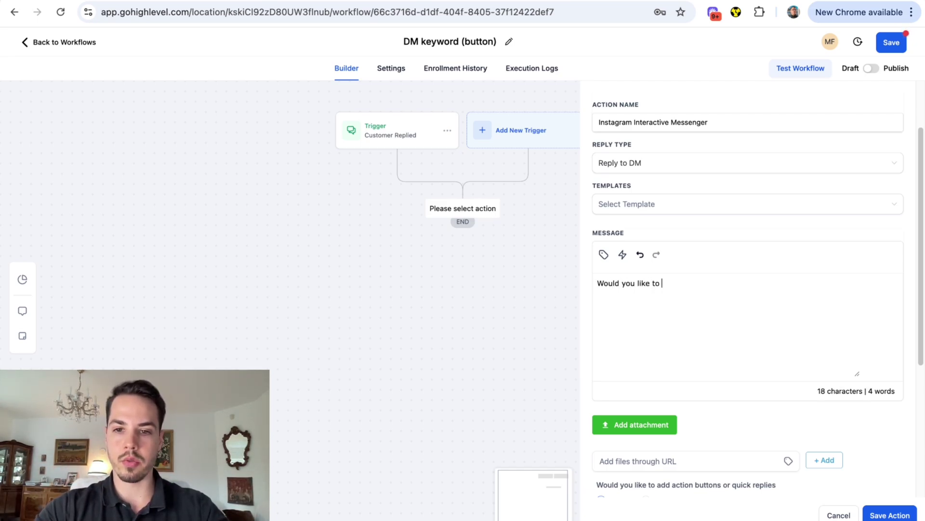
type("book a")
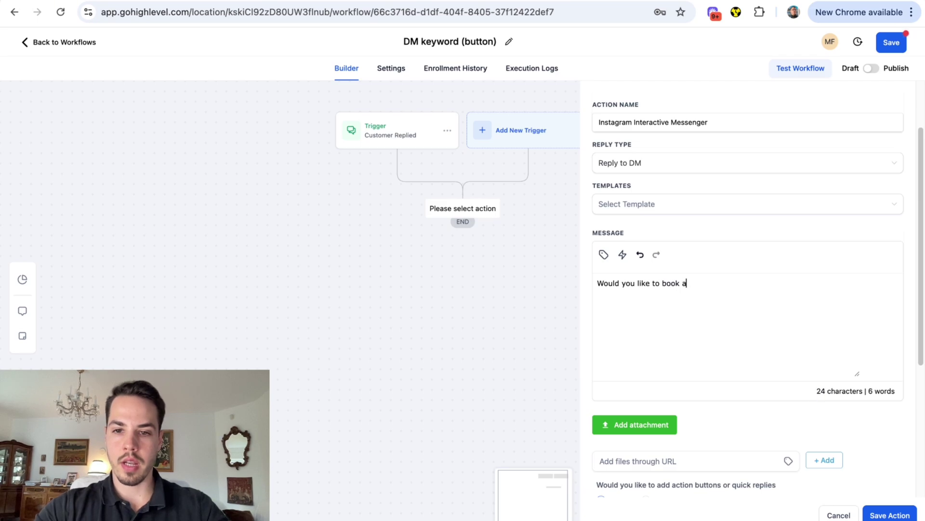
type(" call or a")
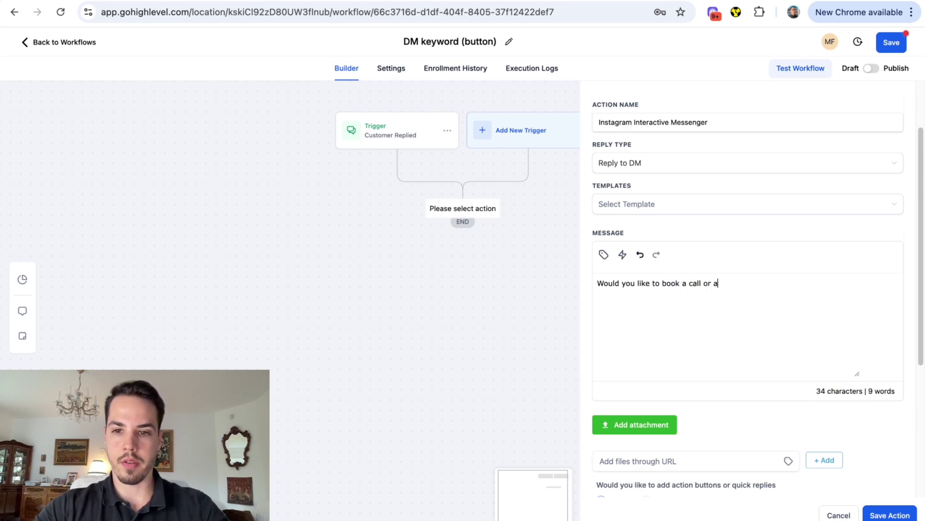
type(" free guide?")
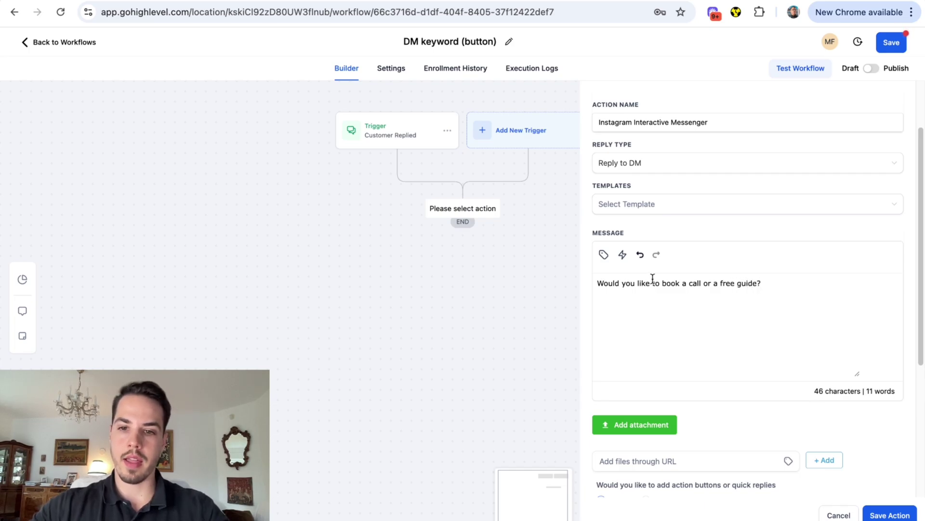
Add an action button named "Book a call 📞" to the Instagram Interactive Messenger action
scroll(675, 248, "down", 3)
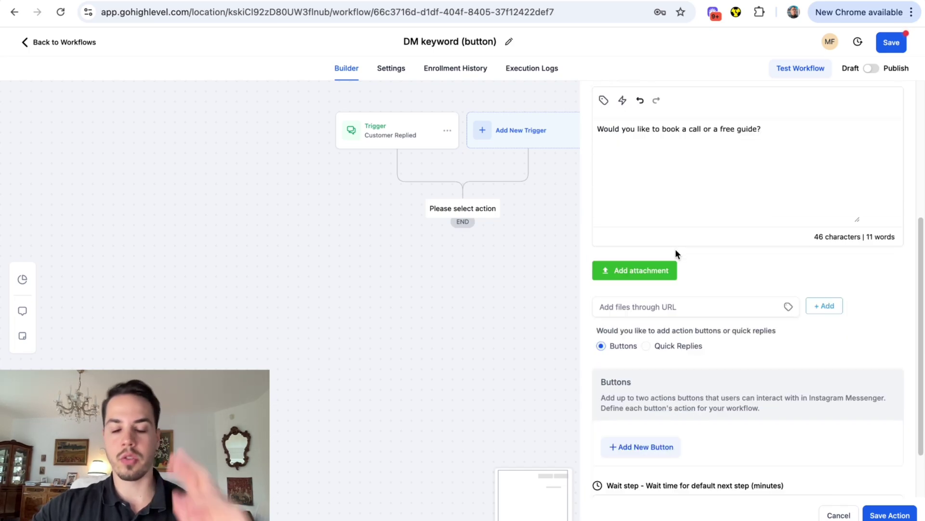
scroll(675, 249, "down", 2)
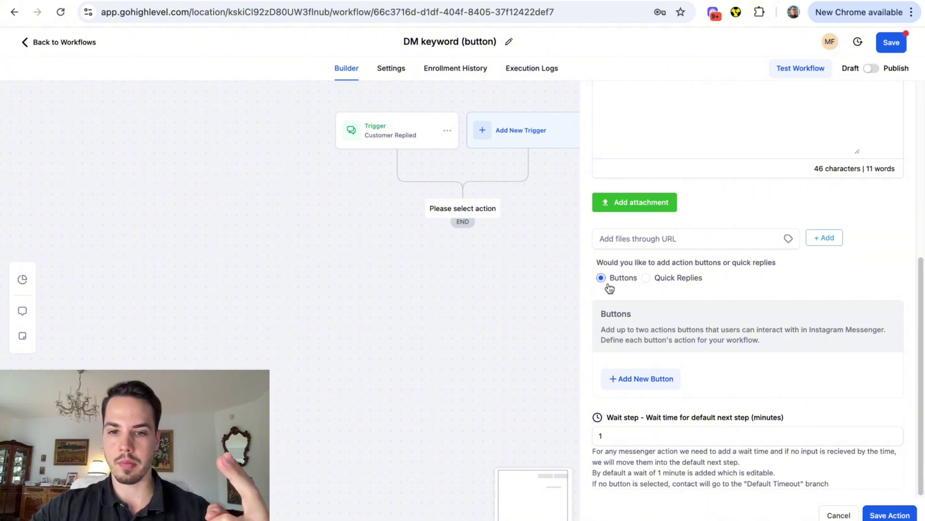
left_click(662, 384)
scroll(646, 338, "down", 1)
left_click(653, 311)
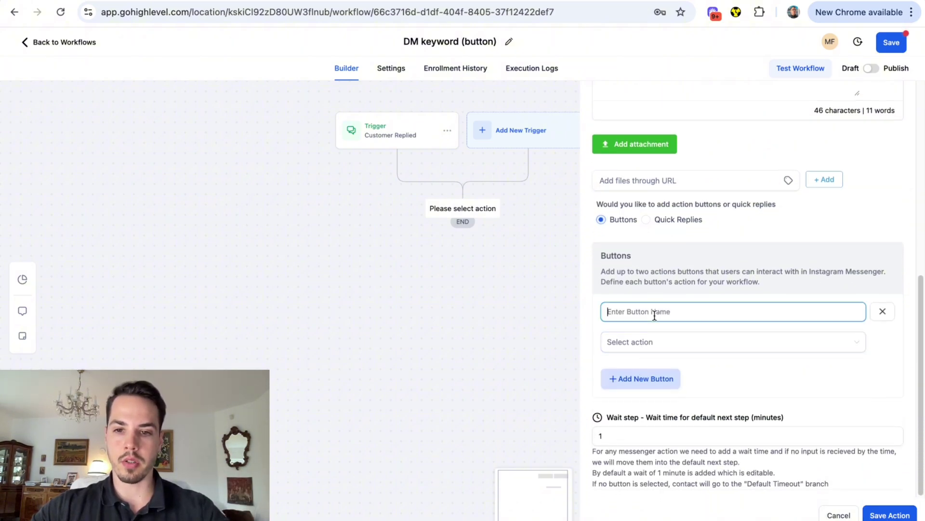
type("Book a call")
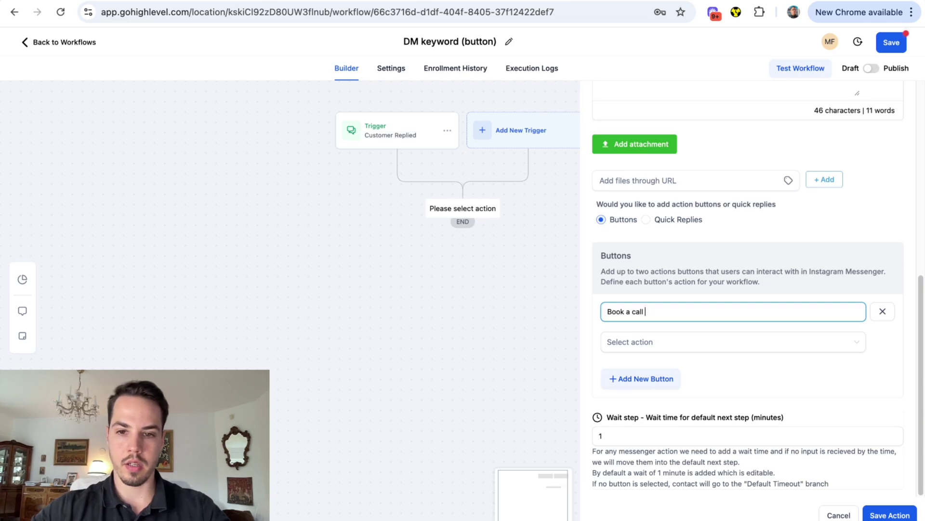
key("ctrl+super+space")
left_click(595, 150)
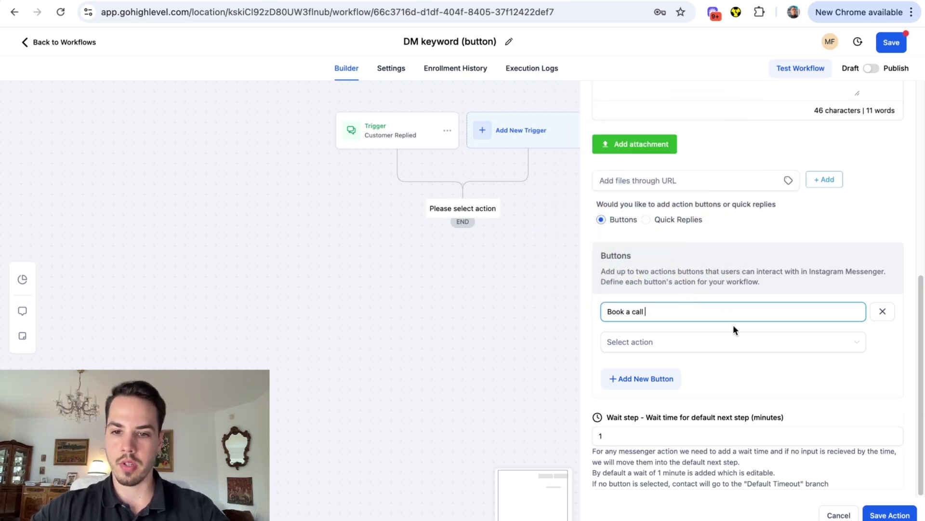
Set the "Book a call" button to Open Website with the 30-minute ai-talk Calendly booking link
left_click(644, 342)
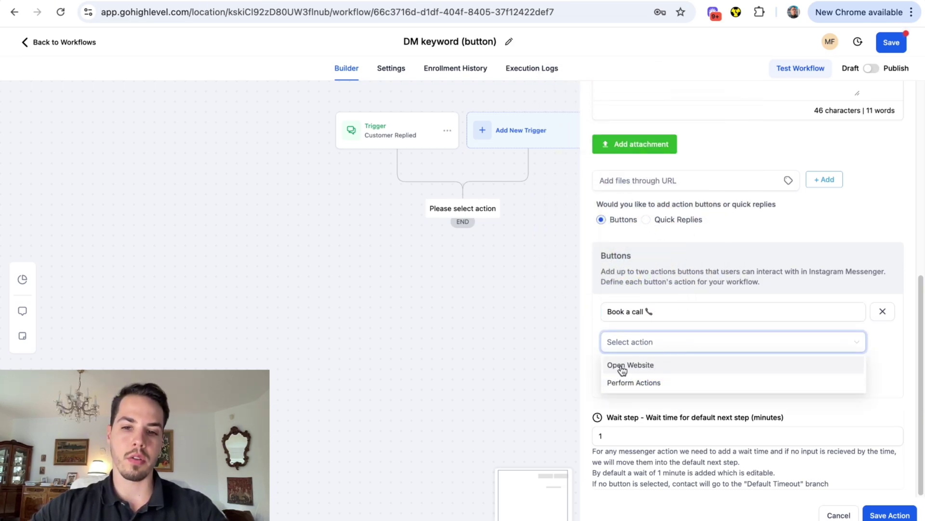
left_click(626, 369)
left_click(646, 373)
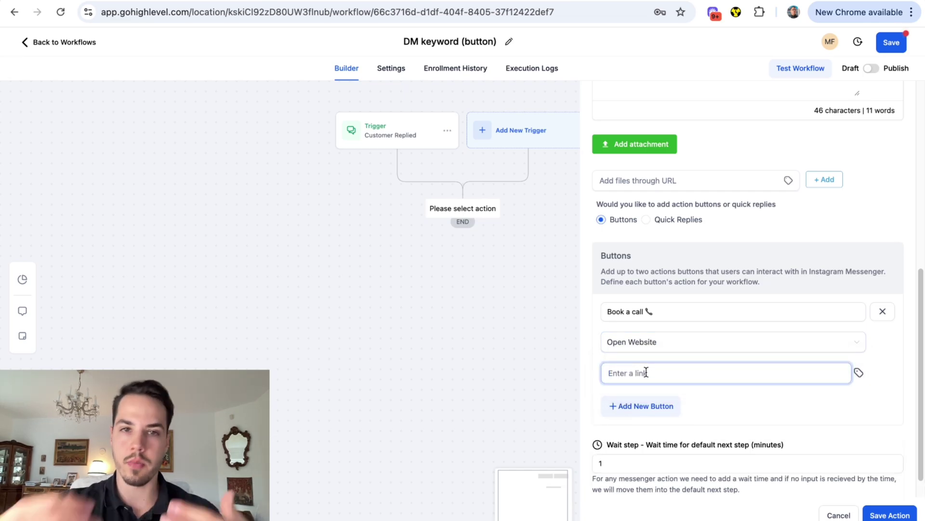
type("ailink")
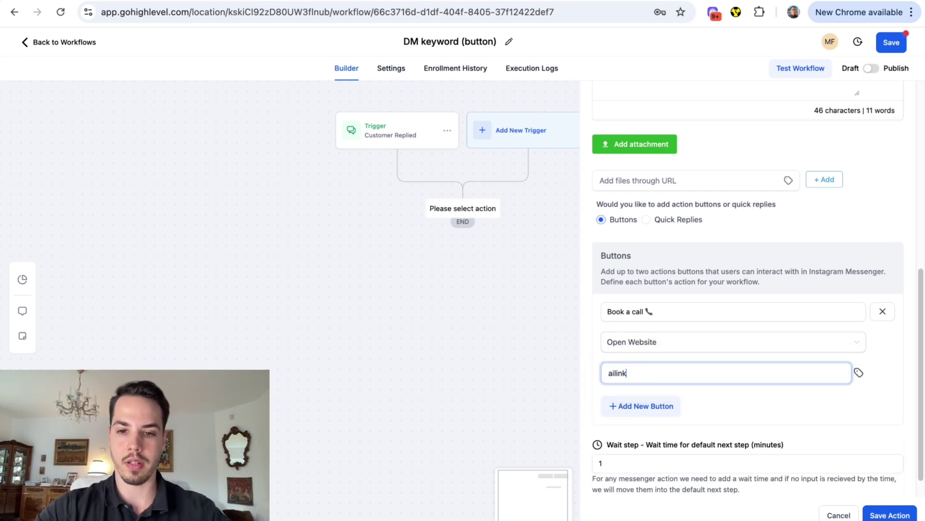
key("ctrl+a")
type("https://calendly.com/martonfur/ai-talk-30mins")
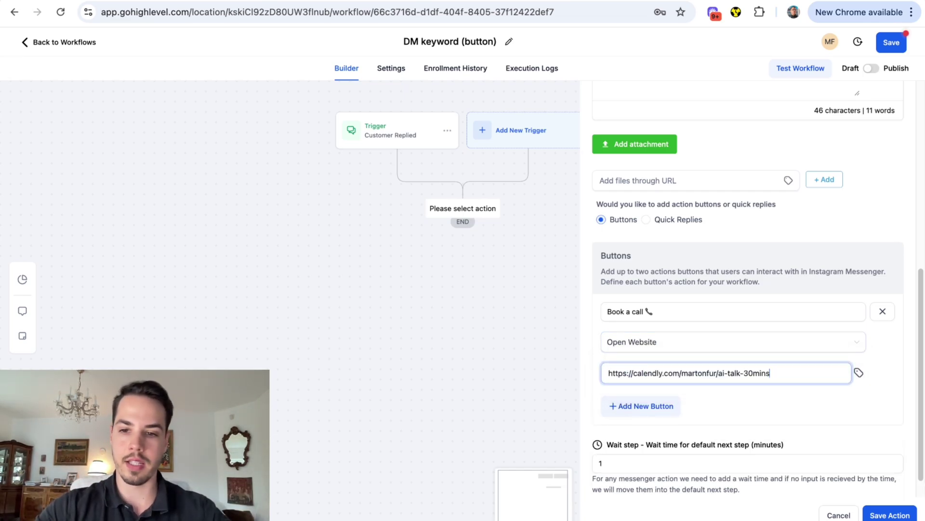
Add a second action button named "Get the guide 🧀" below the first one
left_click(675, 407)
scroll(668, 246, "down", 2)
left_click(665, 312)
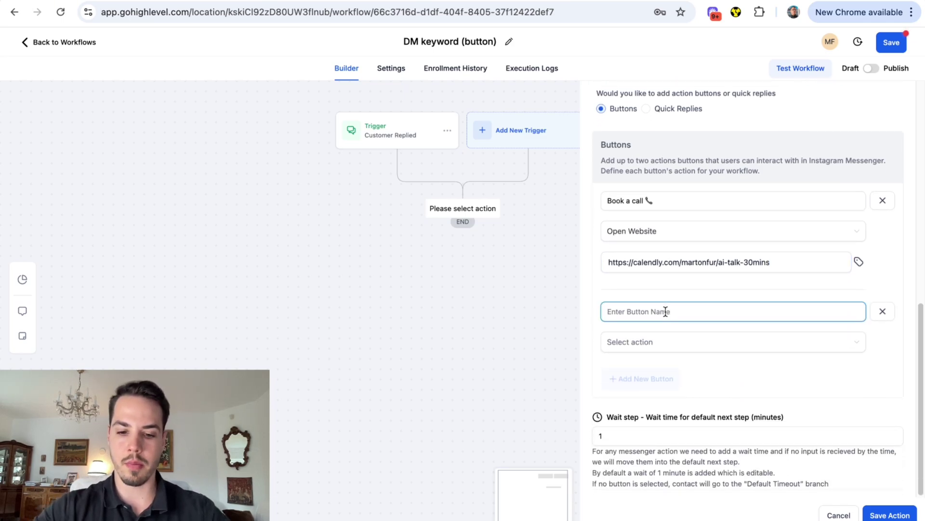
type("Get the gui")
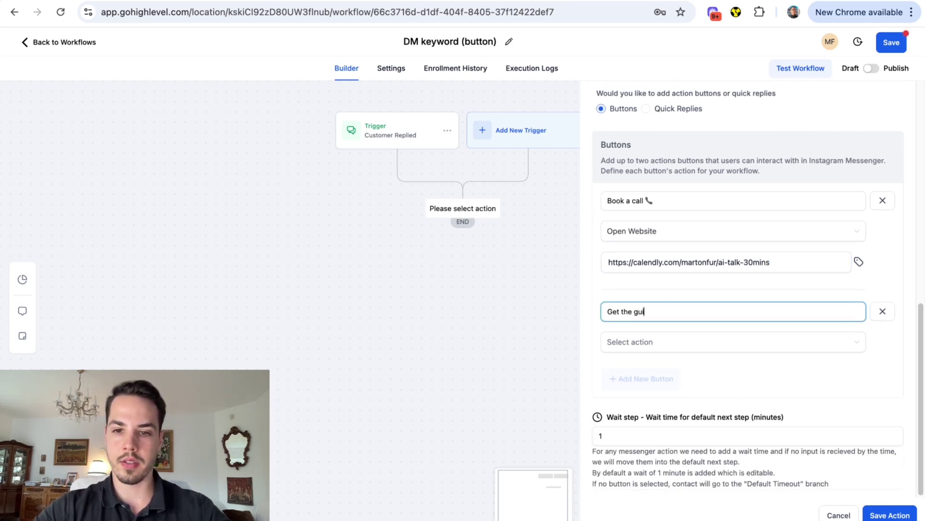
type("de")
key("ctrl+super+space")
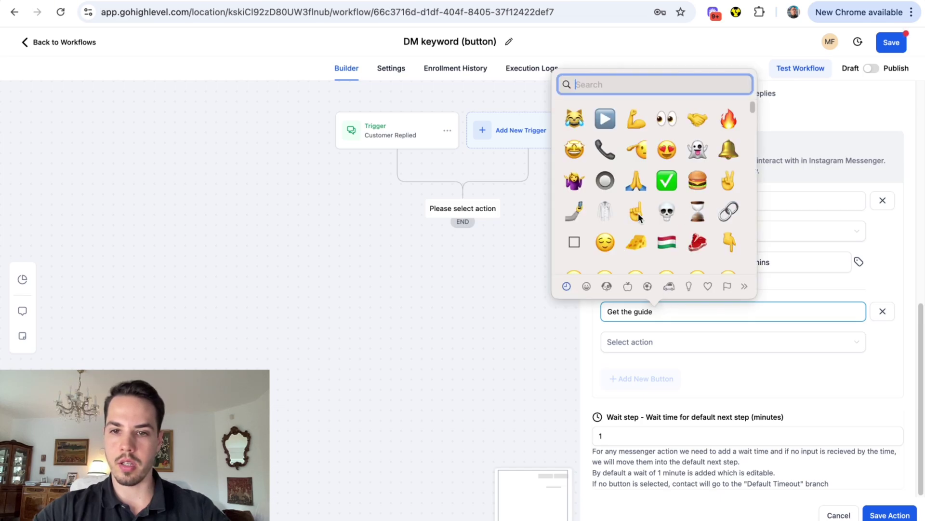
left_click(636, 241)
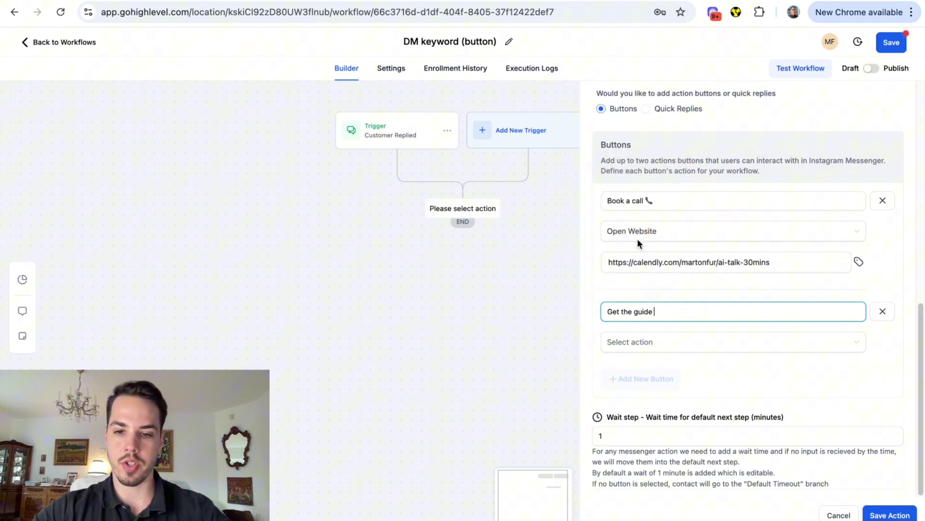
Set the "Get the guide" button to Open Website with the link instagram.com
left_click(671, 347)
left_click(652, 367)
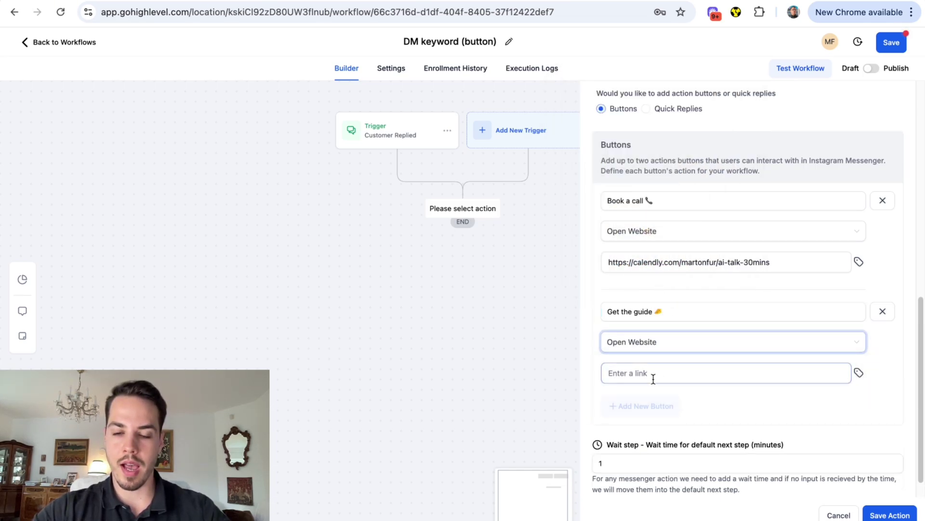
left_click(653, 376)
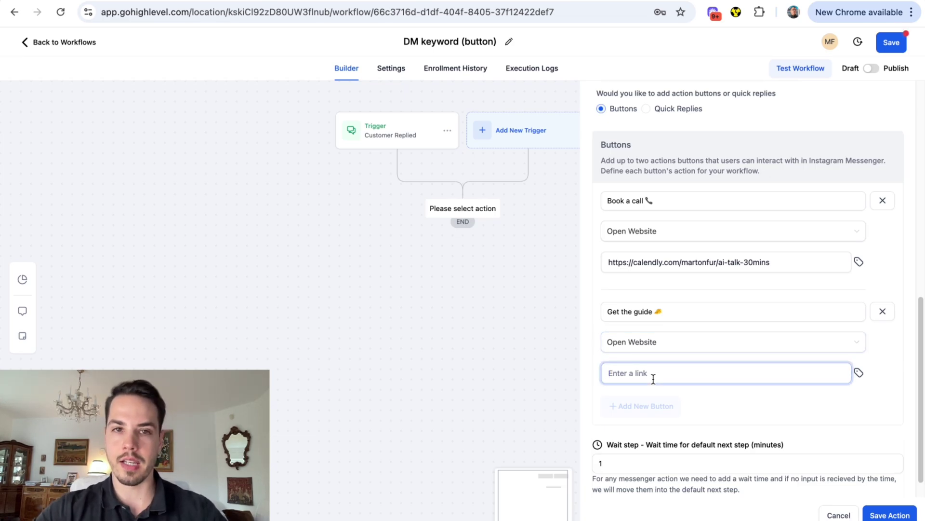
type("inst")
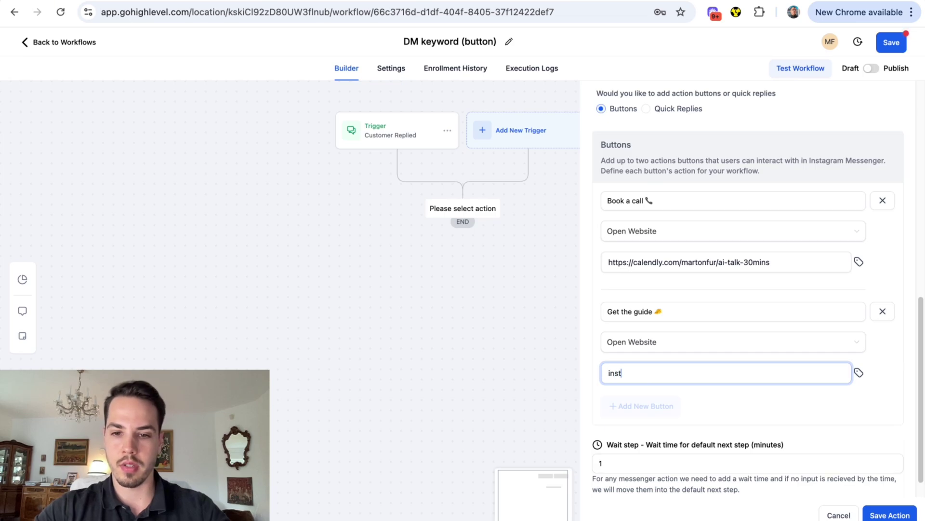
type("agram.com")
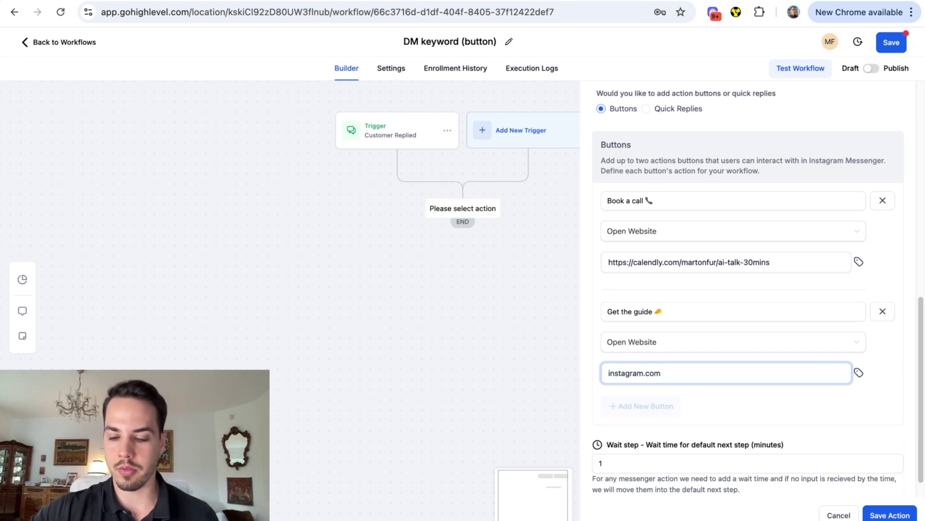
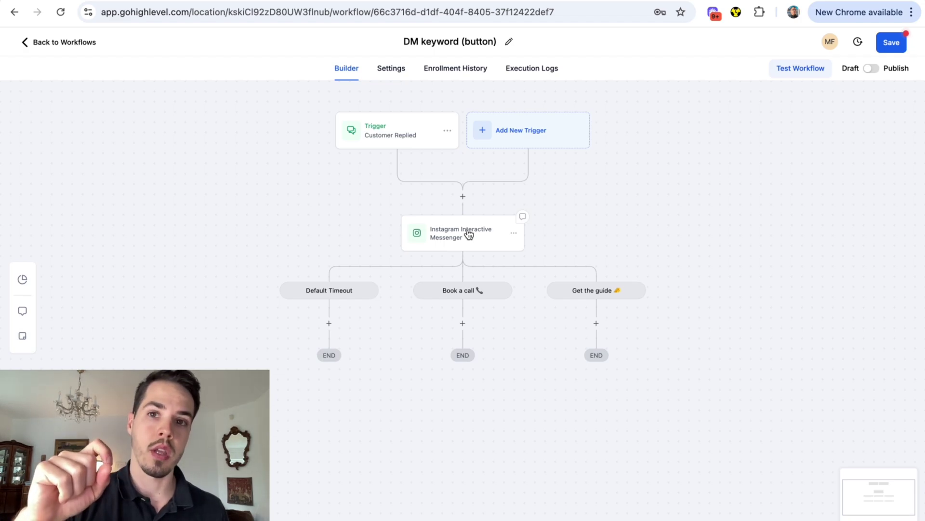
Review the Instagram Interactive Messenger action's buttons and its wait time for the default next step without changing anything
left_click(465, 236)
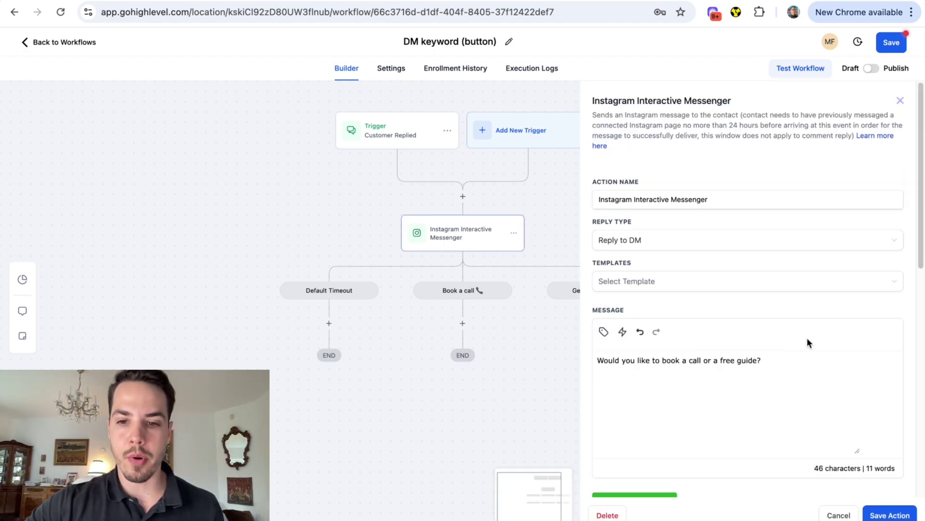
scroll(819, 340, "down", 10)
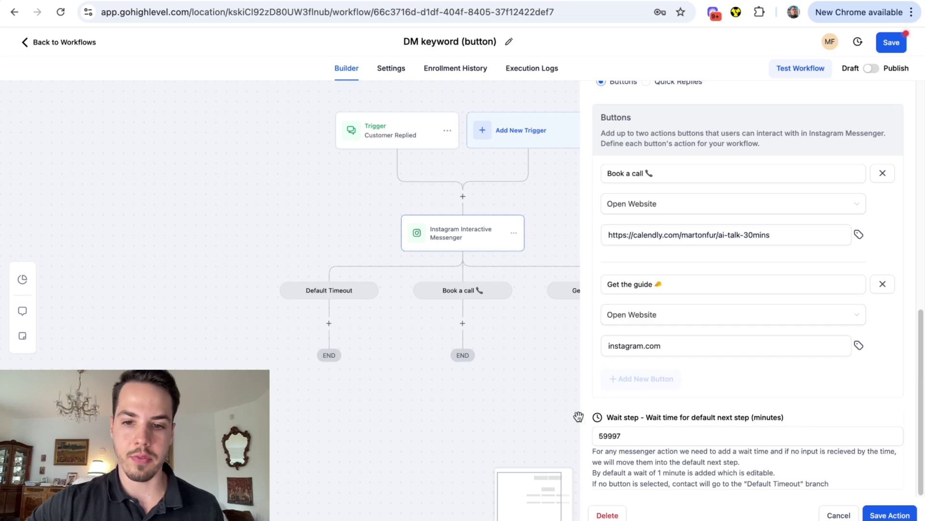
left_click_drag(608, 417, 793, 419)
left_click(790, 418)
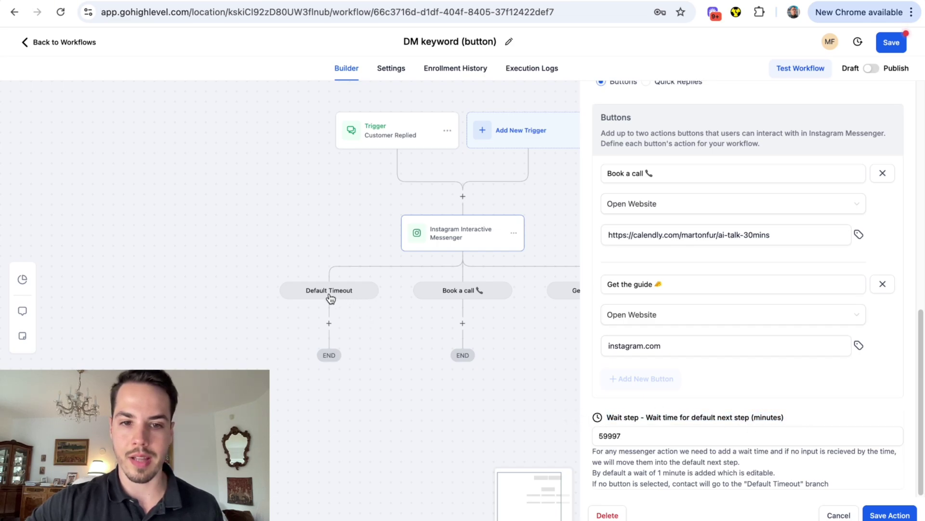
left_click(839, 516)
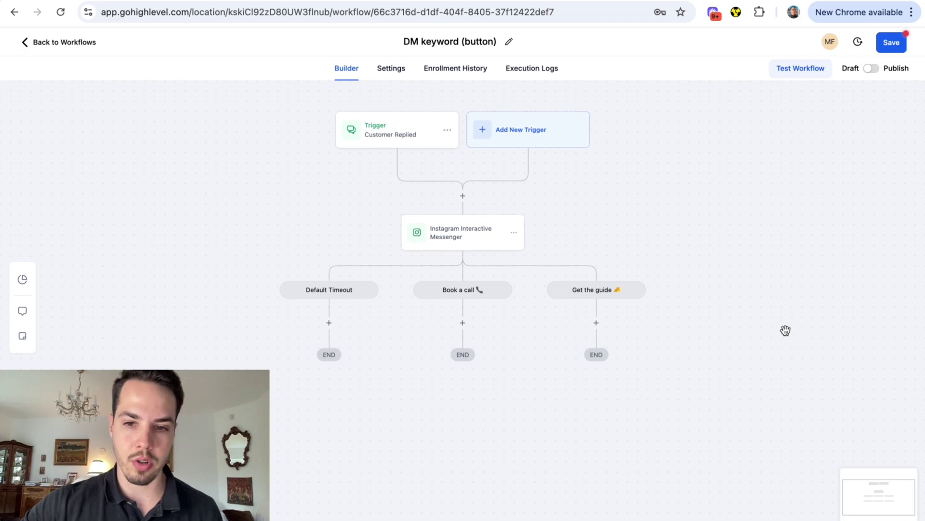
left_click(487, 243)
scroll(736, 342, "down", 5)
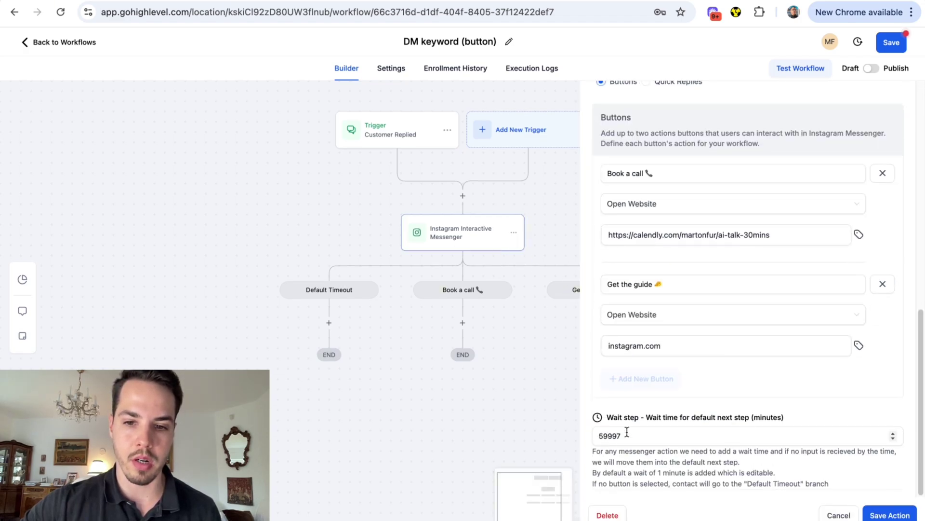
left_click(839, 515)
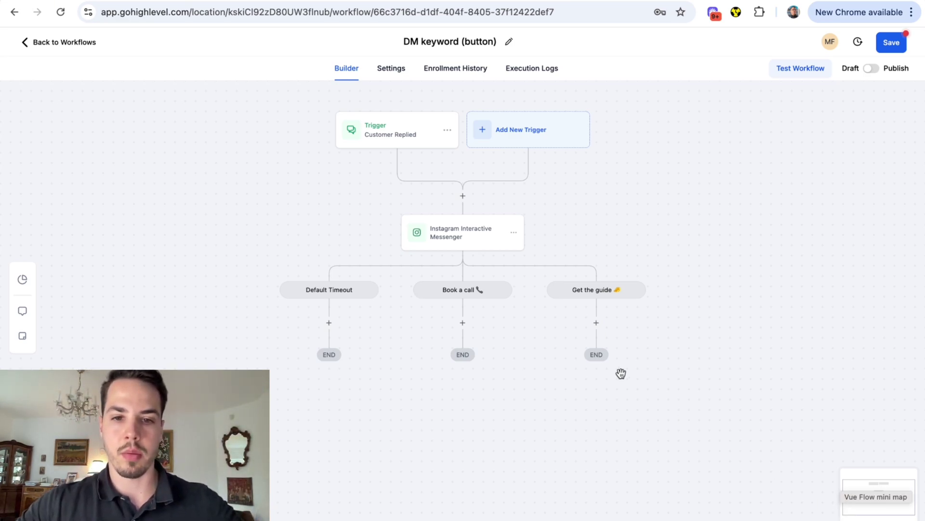
Publish the workflow and test it by sending the message "button" in the Instagram DM chat
left_click(872, 68)
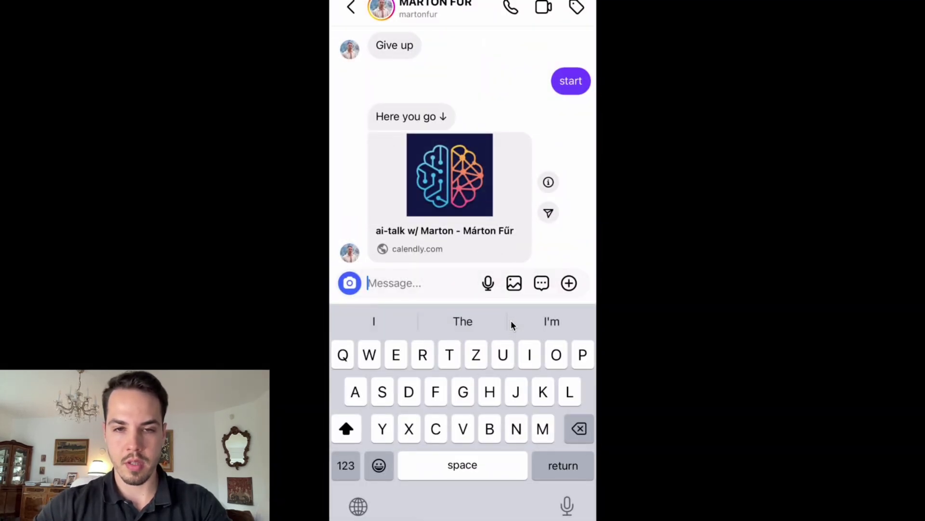
type("button")
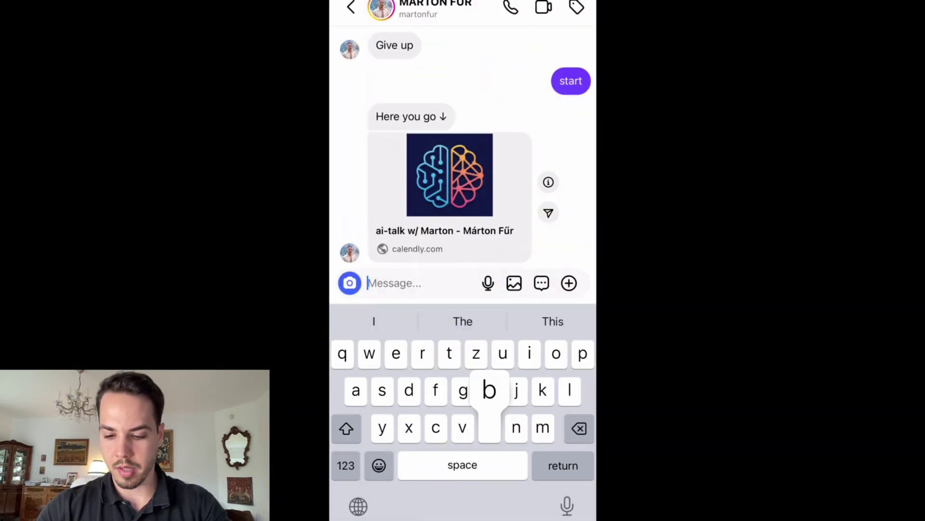
key("Return")
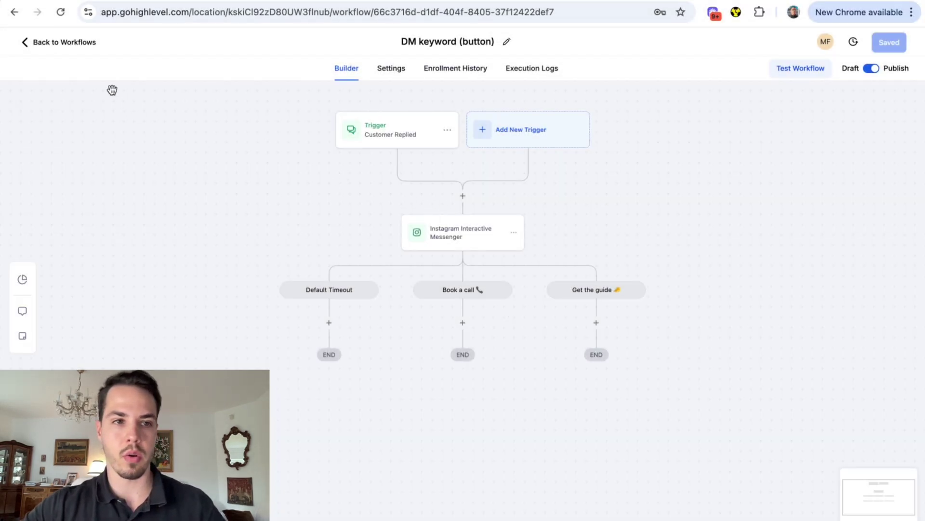
Return to the workflow list in HighLevel and create a new blank workflow
left_click(53, 43)
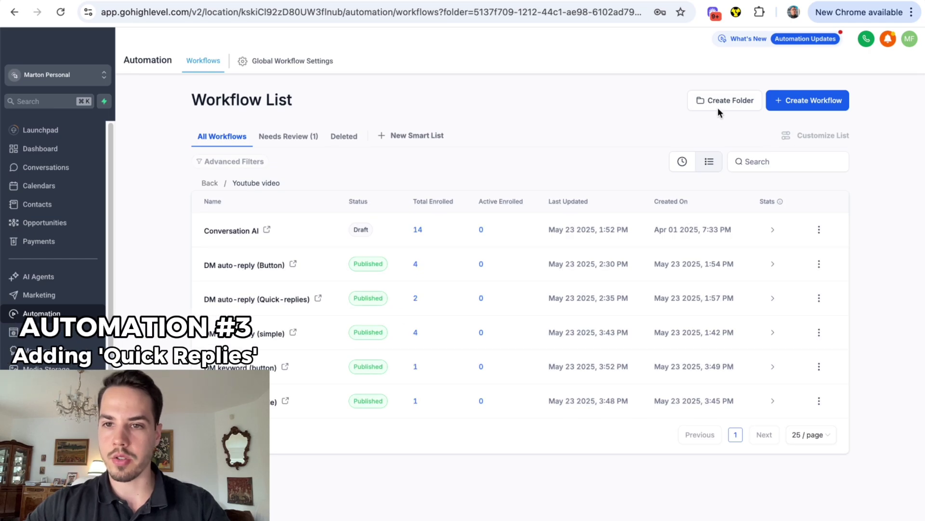
left_click(808, 107)
left_click(812, 141)
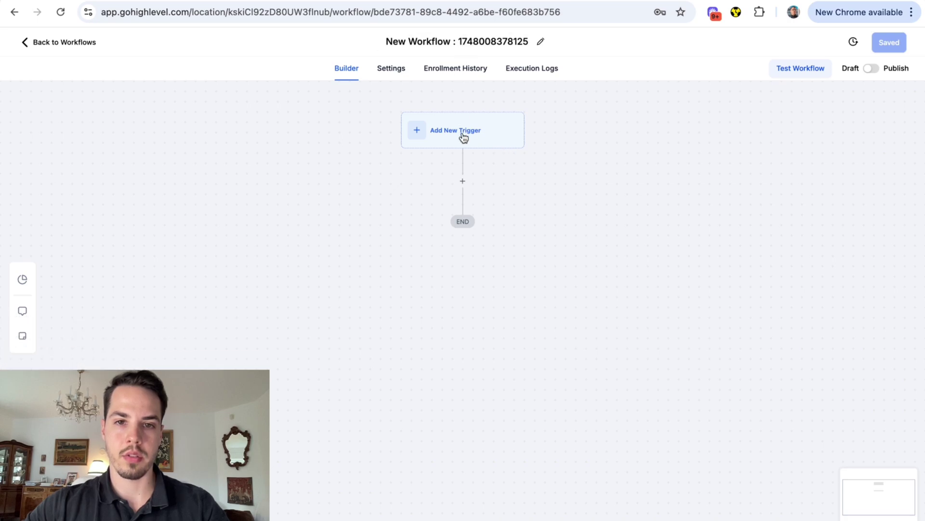
Rename the new workflow as "DM keyword (quick replies)"
left_click(470, 42)
type("Dm")
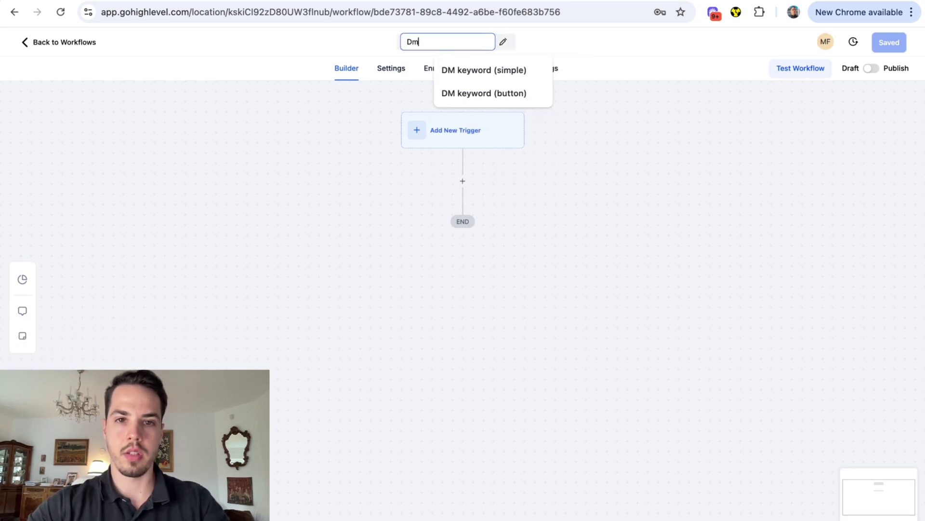
key("Down")
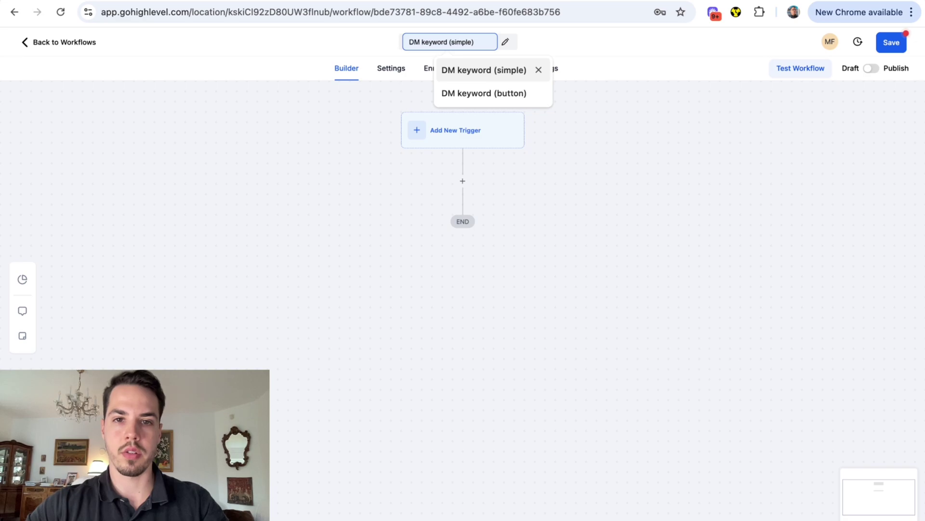
key("Return")
key("Left")
key("BackSpace")
key("BackSpace")
key("BackSpace")
key("BackSpace")
key("BackSpace")
key("BackSpace")
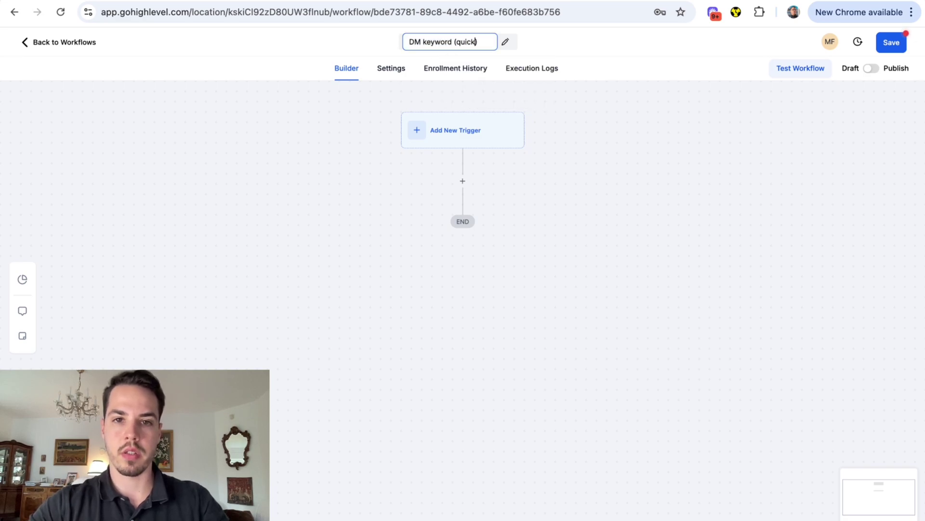
type("quick replies")
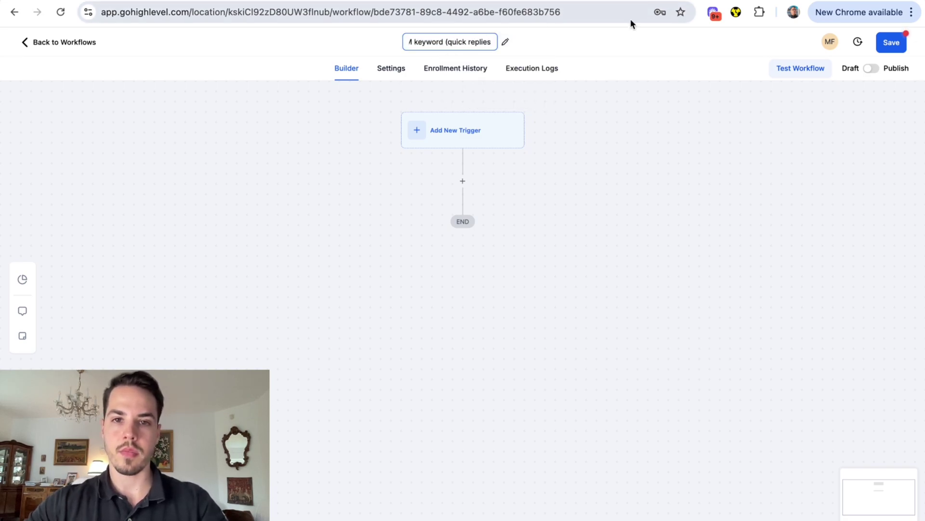
key("Return")
Add a Customer Replied trigger and filter its reply channel to Instagram DM
left_click(449, 140)
type("cus")
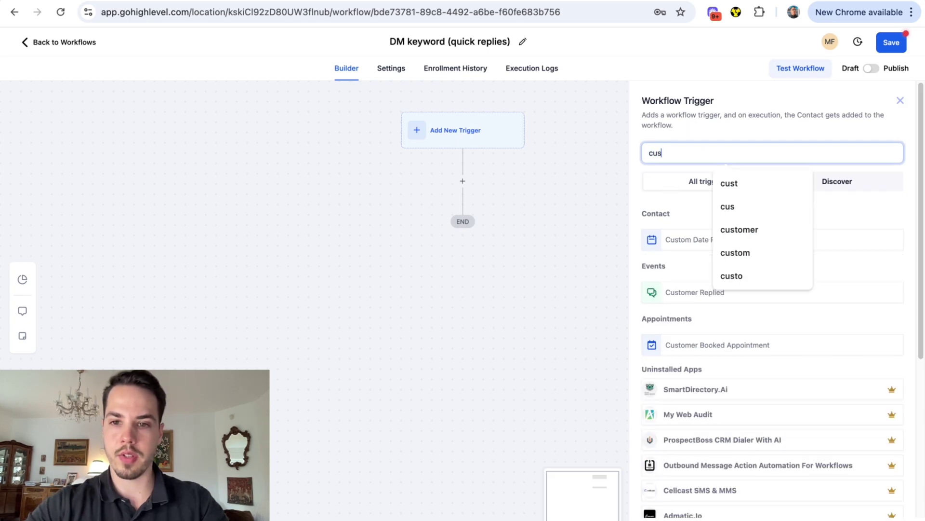
left_click(673, 296)
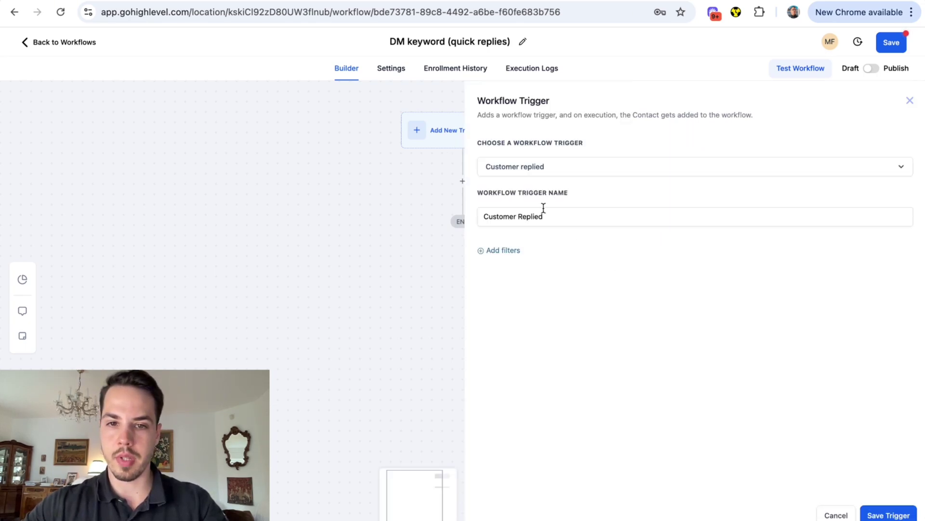
left_click(517, 253)
left_click(510, 262)
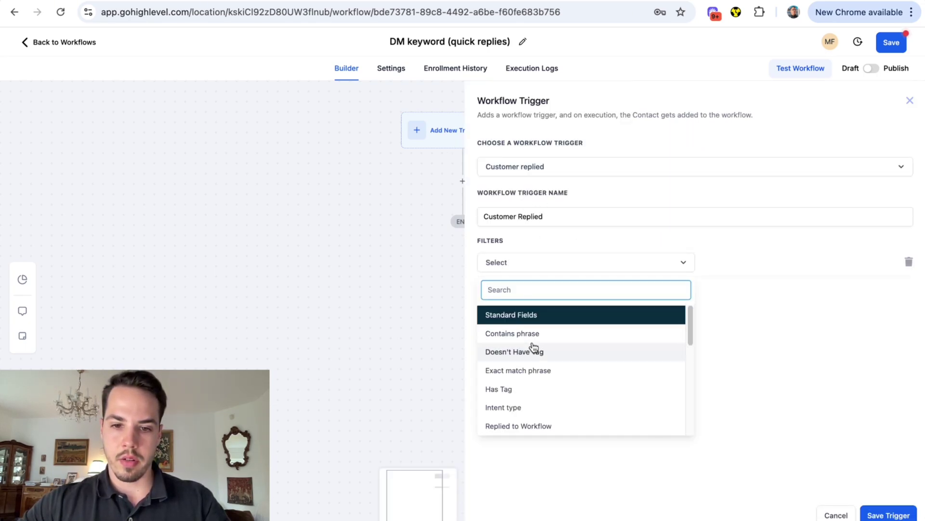
scroll(527, 388, "down", 2)
left_click(523, 369)
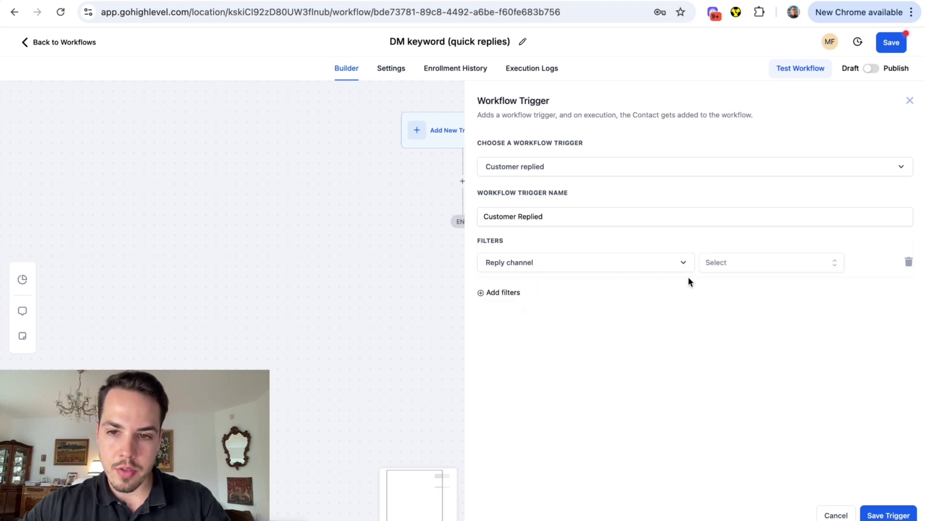
left_click(739, 269)
left_click(745, 402)
Add an exact match phrase filter with the phrase "quick reply" and save the trigger
left_click(511, 292)
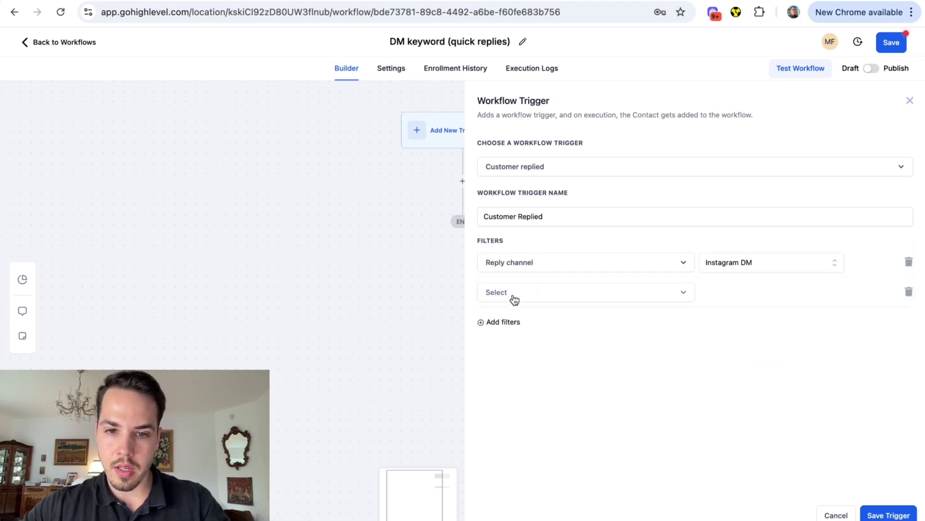
left_click(514, 298)
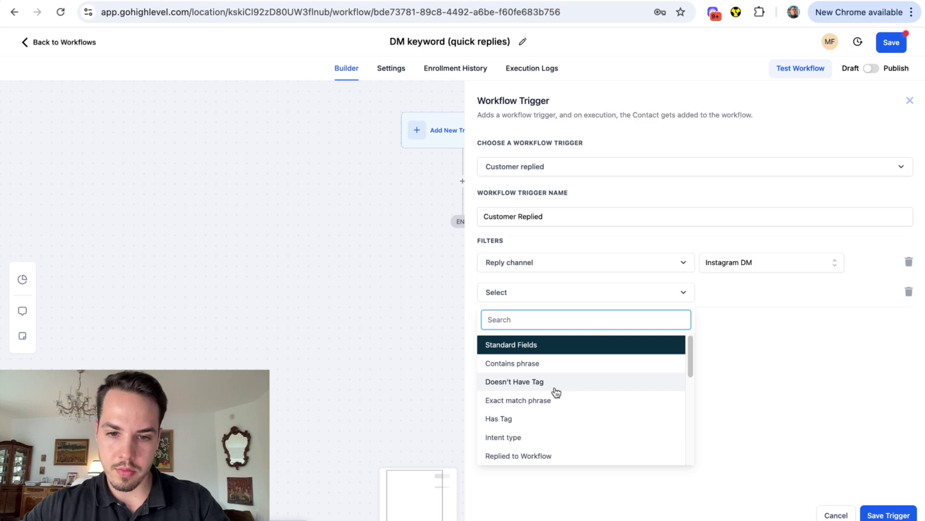
left_click(529, 399)
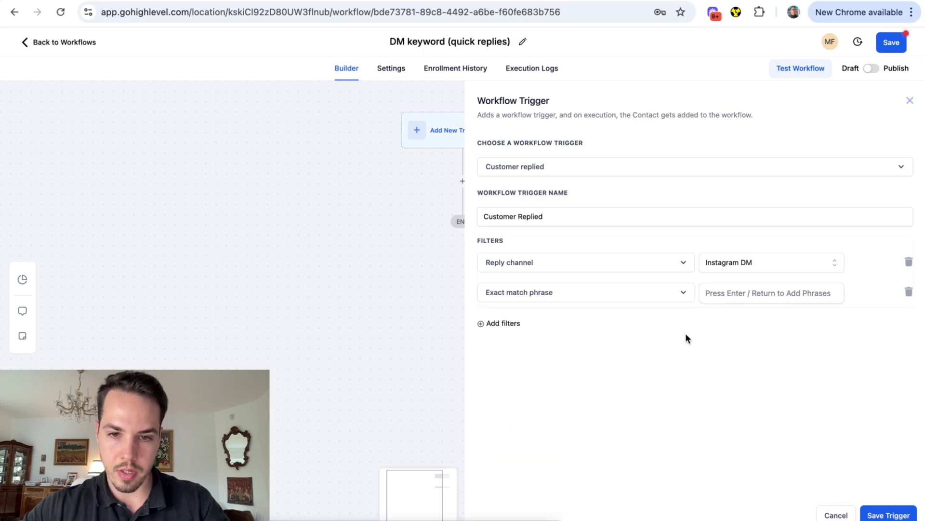
left_click(758, 296)
type("quick")
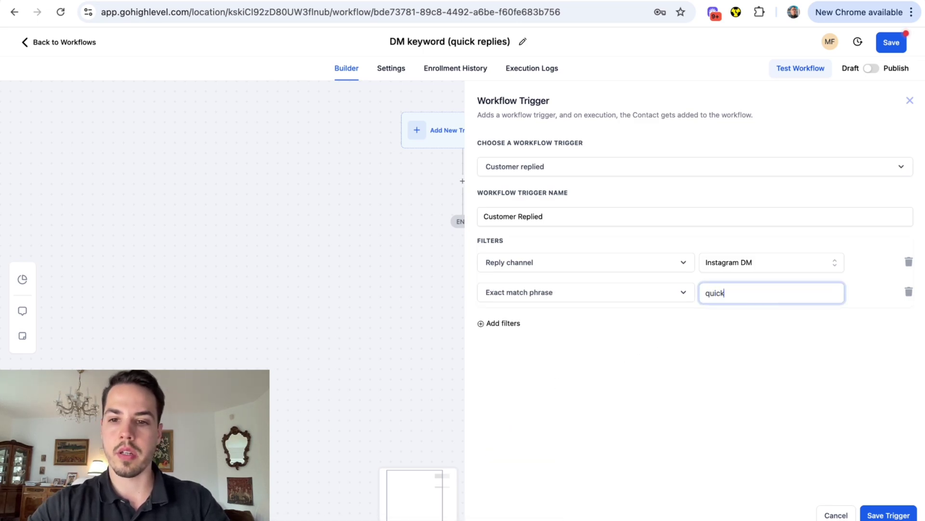
type(" reply")
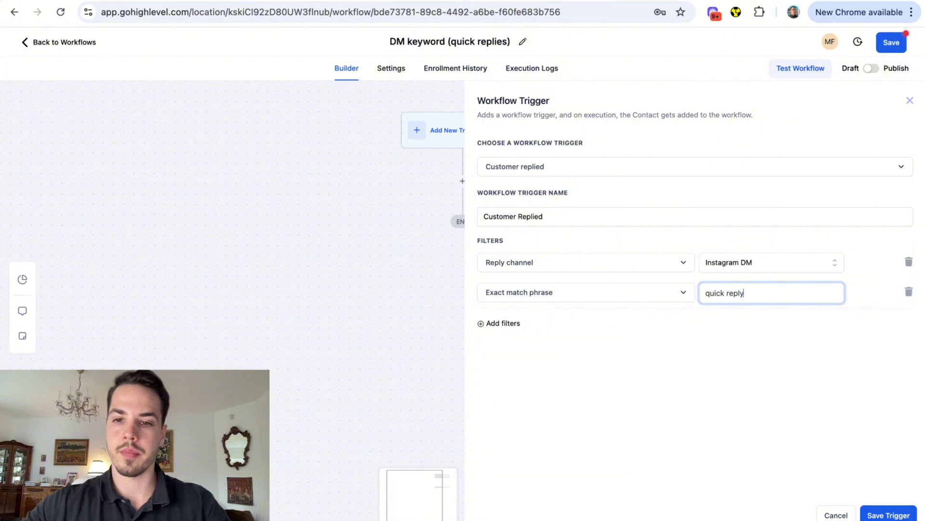
left_click(888, 515)
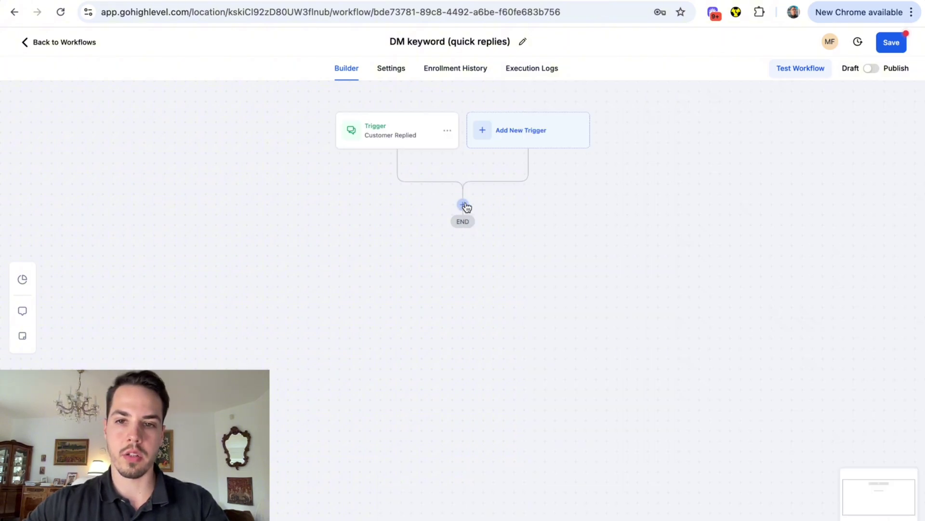
Add an Instagram Interactive Messenger action below the trigger and set it to use quick replies
left_click(465, 206)
type("inst")
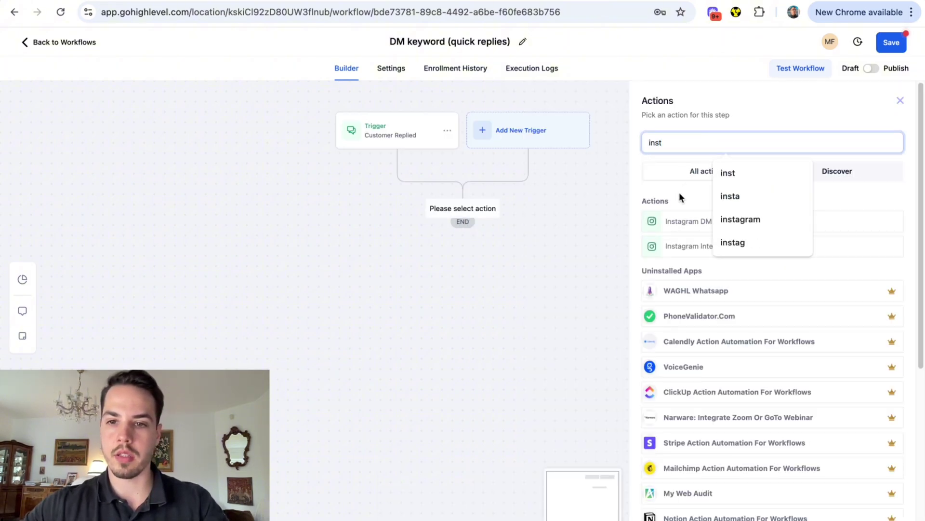
left_click(709, 246)
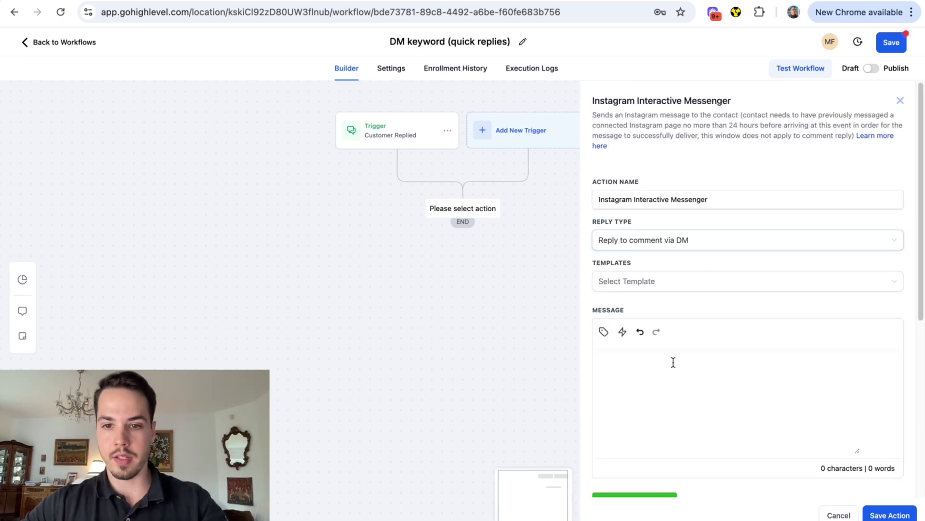
scroll(727, 322, "down", 6)
left_click(667, 279)
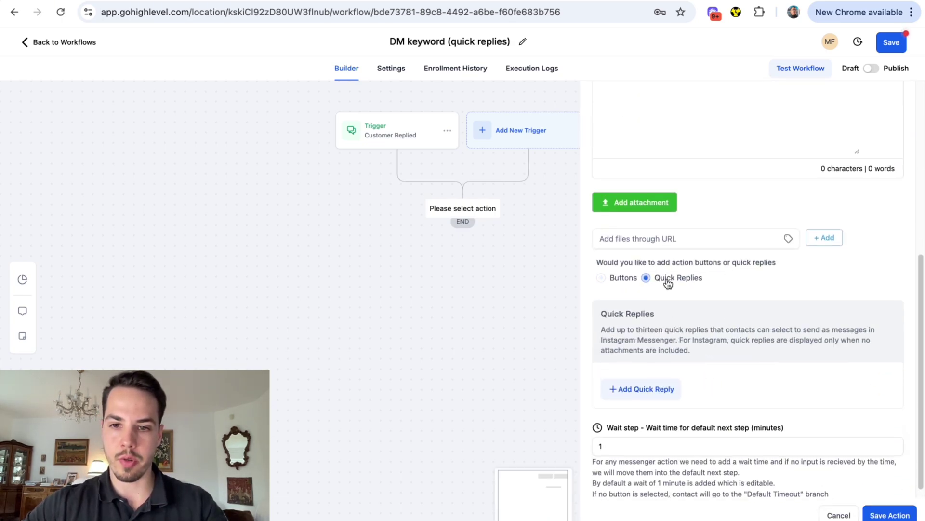
Write the messenger action's message as "Choose which one describes you best ↓"
scroll(684, 260, "up", 5)
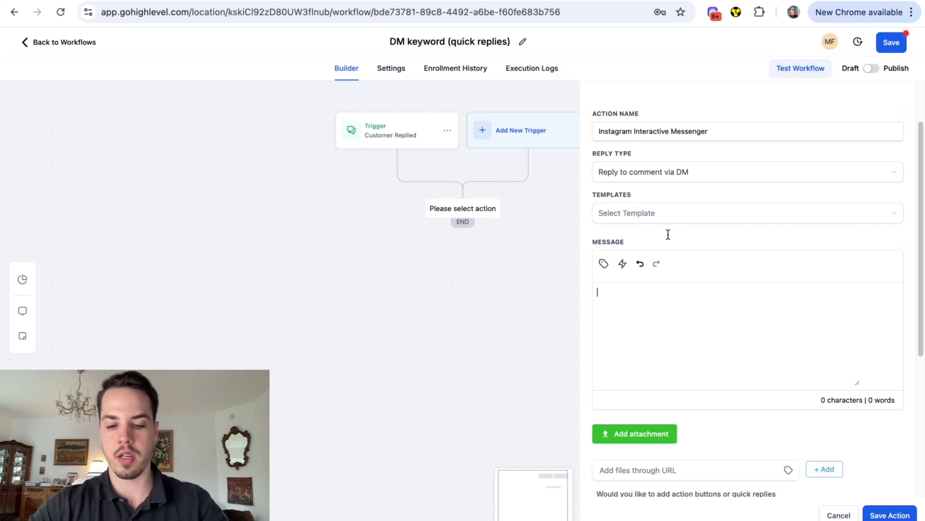
type("Cho")
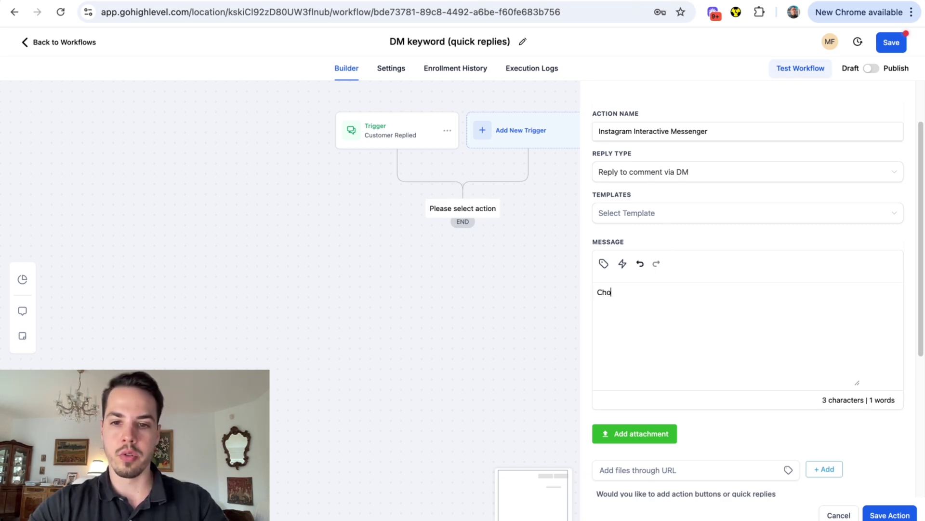
type("ose wic")
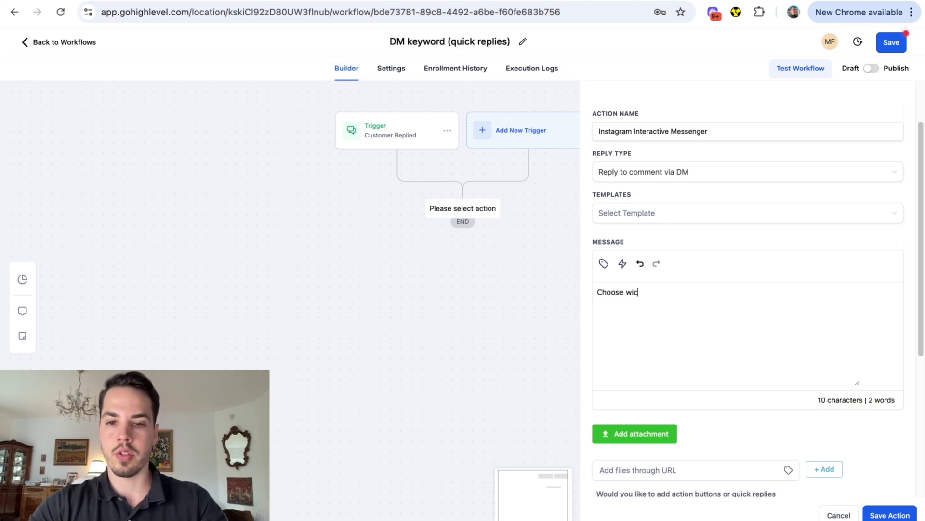
key("BackSpace")
key("BackSpace")
type("hich one describes you bes")
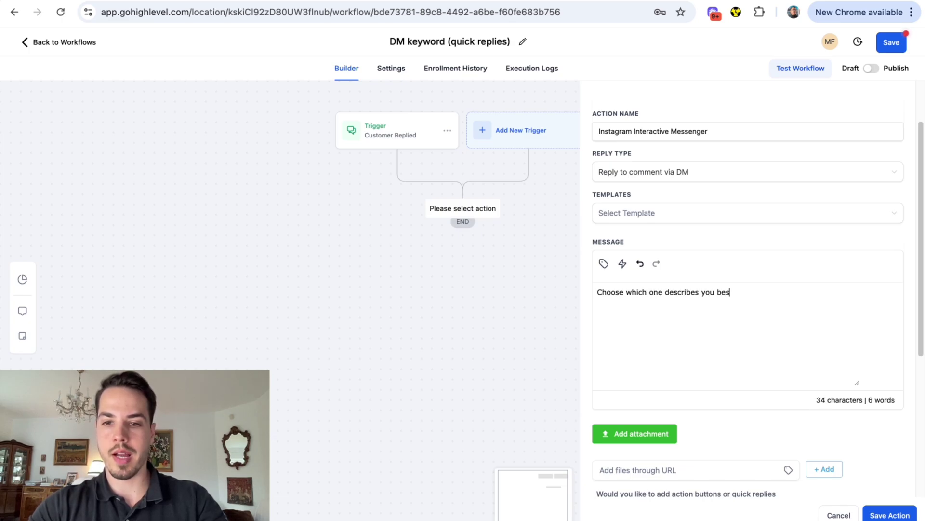
type(":)")
Add the first quick reply with "Lose weight" as both its branch name and reply text
scroll(626, 271, "down", 5)
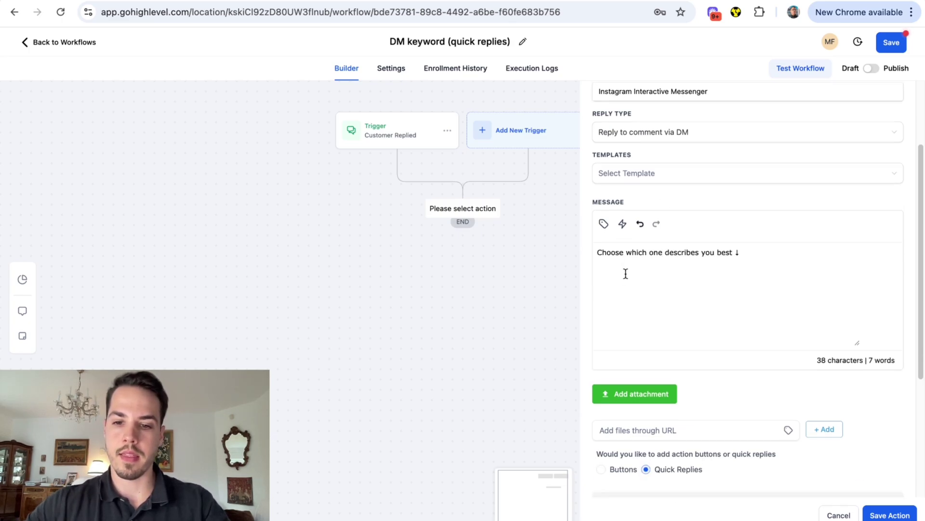
scroll(641, 263, "down", 1)
left_click(647, 378)
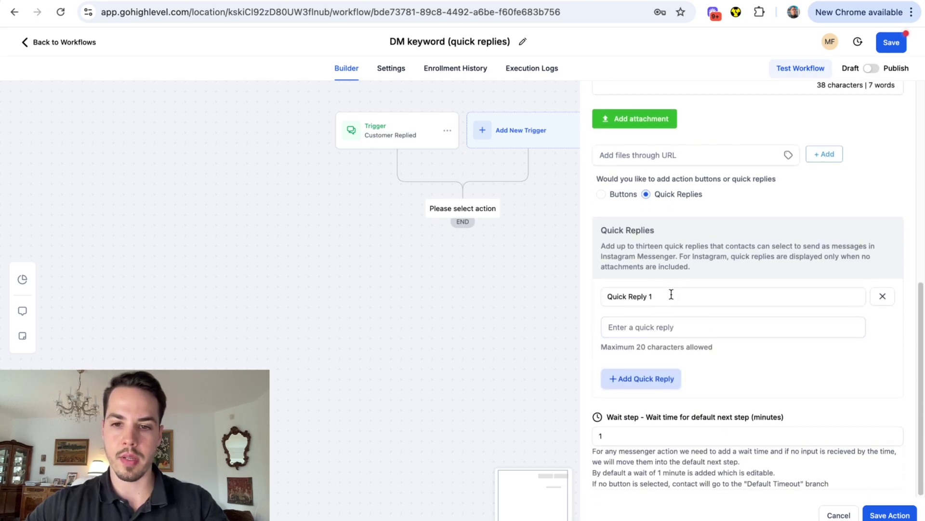
left_click_drag(671, 296, 564, 289)
type("We")
key("BackSpace")
key("BackSpace")
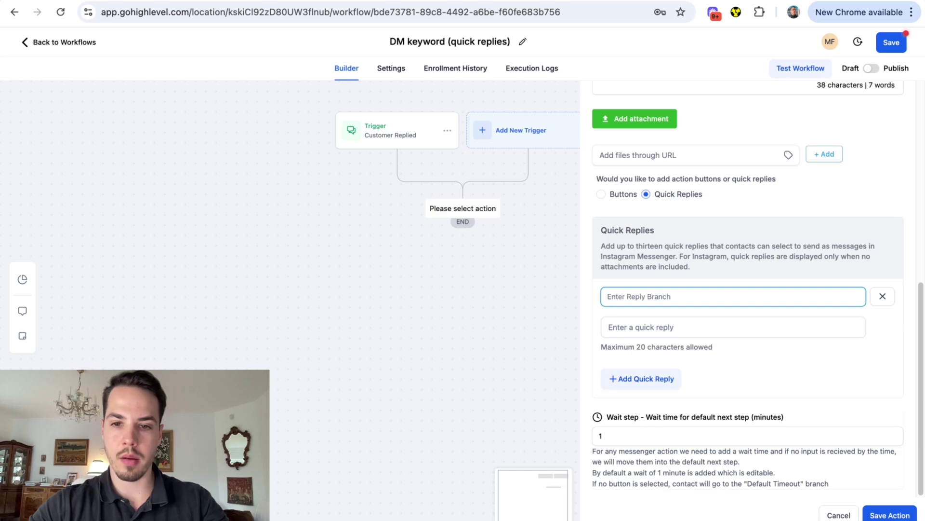
type("Lose weight")
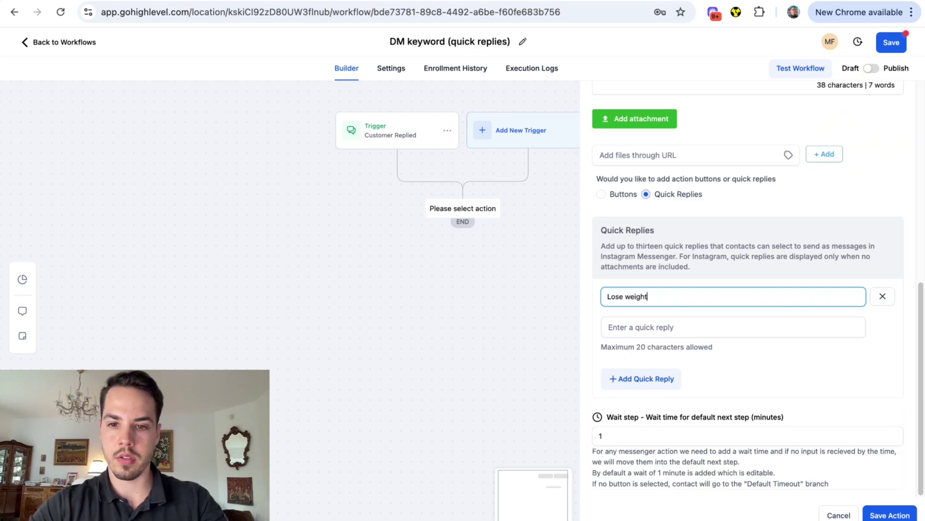
left_click(641, 327)
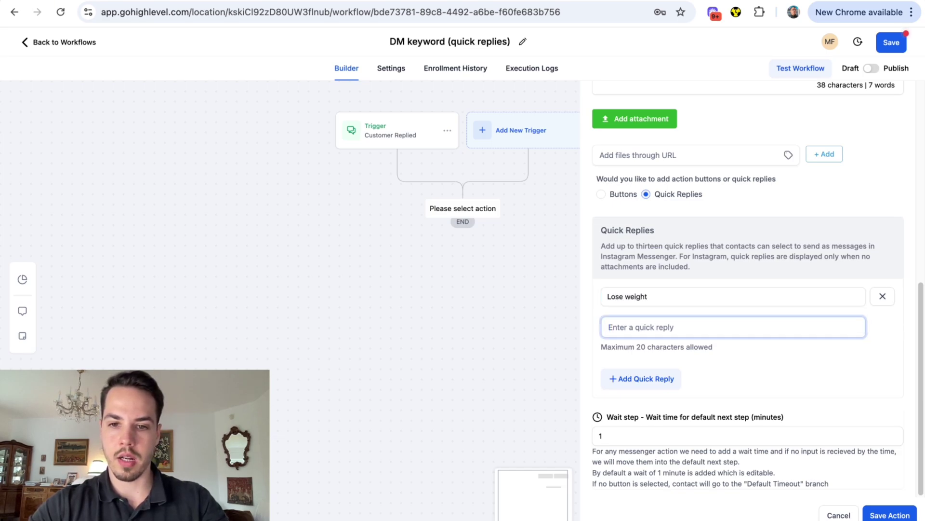
left_click(675, 296)
key("ctrl+a")
key("ctrl+c")
left_click(668, 327)
key("ctrl+v")
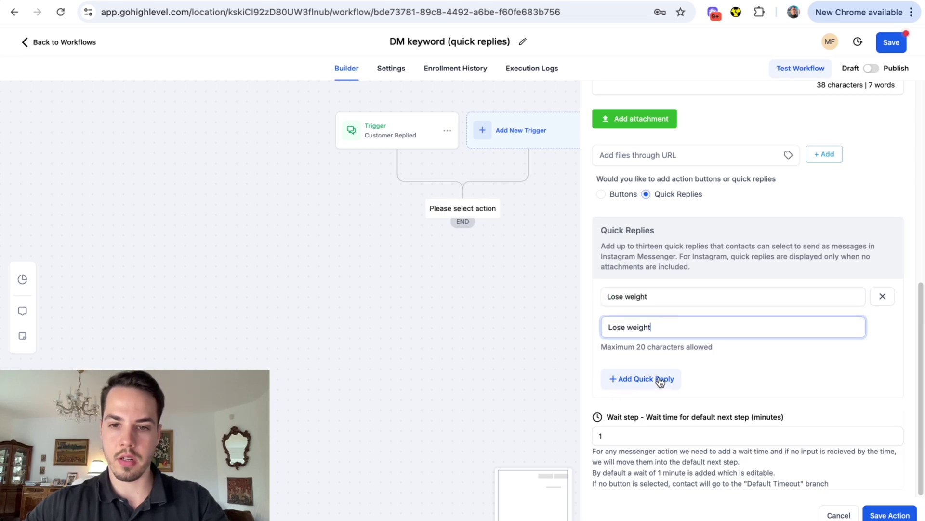
Add a second quick reply with "Gain muscle" as both its branch name and reply text
left_click(660, 380)
left_click(655, 395)
key("ctrl+a")
type("G")
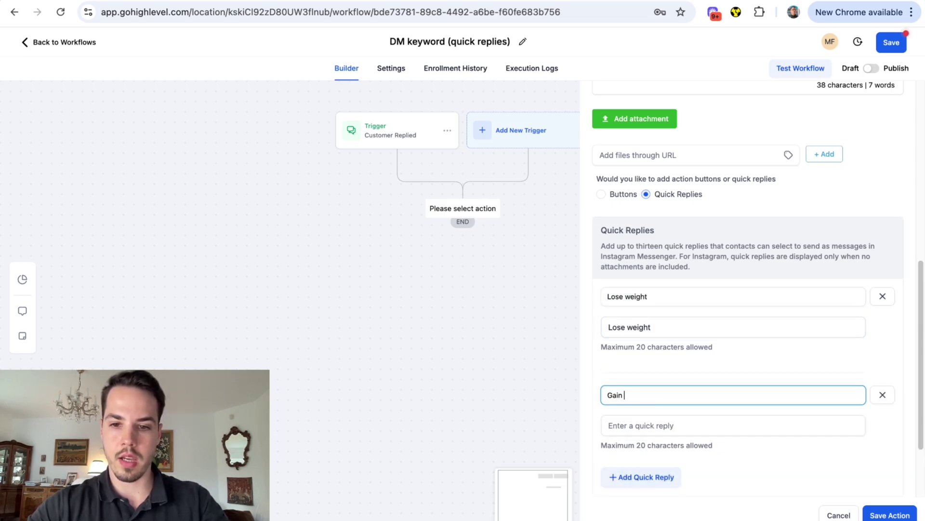
type("ain muscle")
key("ctrl+a")
key("ctrl+c")
left_click(681, 426)
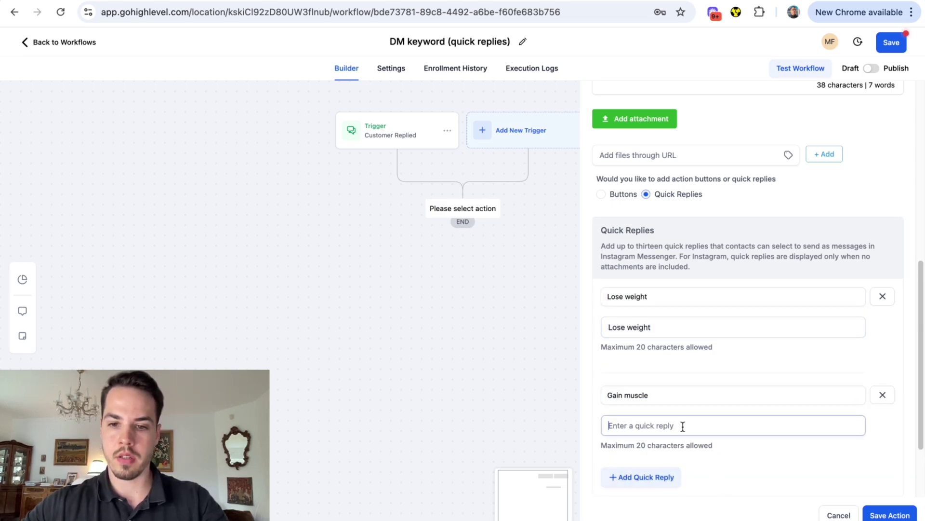
key("ctrl+v")
Add a third quick reply with "Grow my schlong" as both its branch name and reply text
scroll(703, 401, "down", 1)
left_click(653, 400)
left_click(651, 416)
key("ctrl+a")
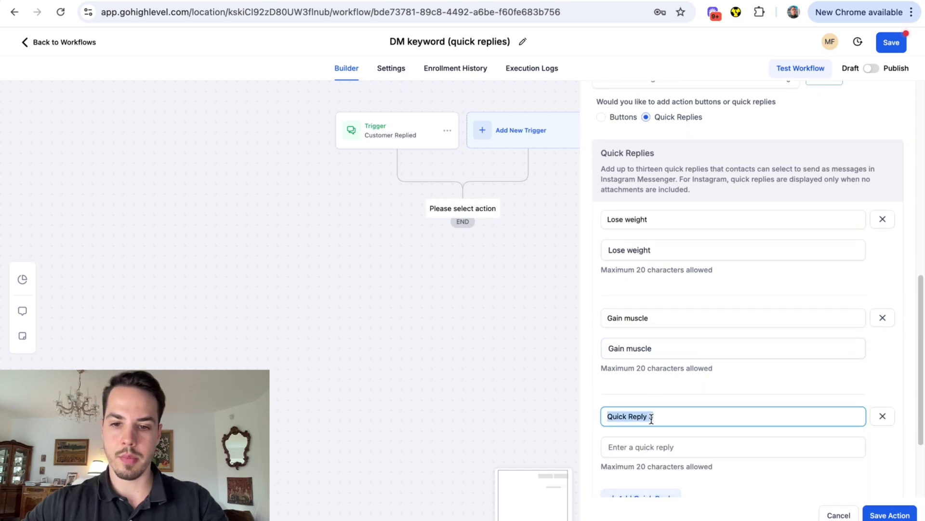
type("I")
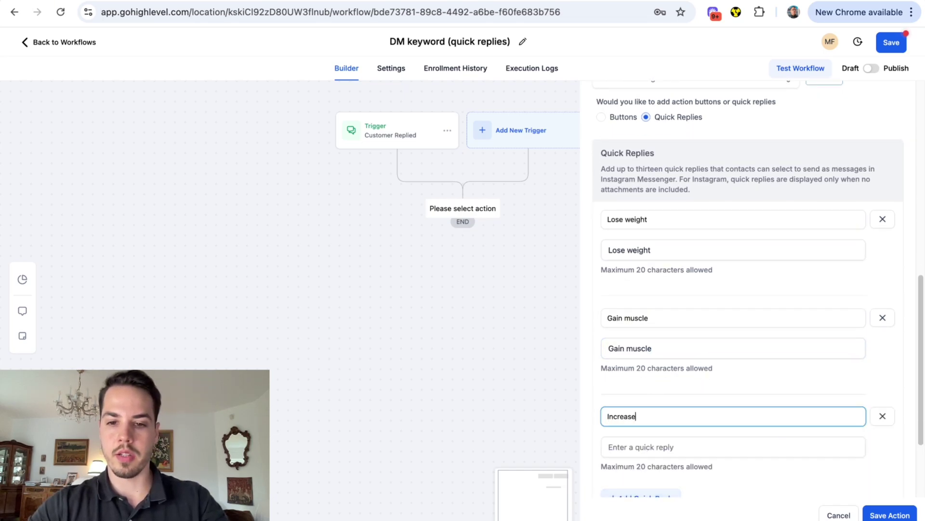
type("ncrease")
key("ctrl+a")
type("G")
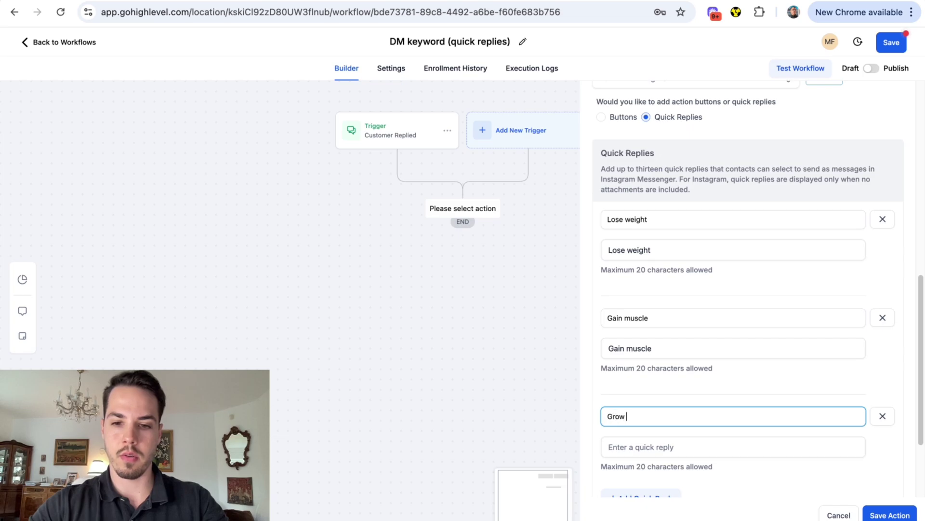
key("ctrl+a")
key("ctrl+c")
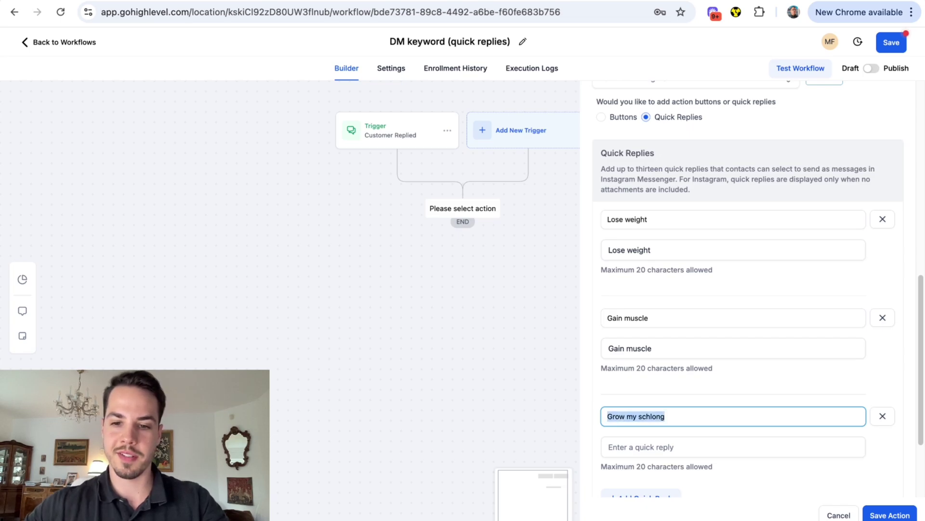
left_click(653, 444)
key("ctrl+v")
Set the wait time for the default next step to 100000 minutes and save the messenger action
scroll(712, 377, "down", 3)
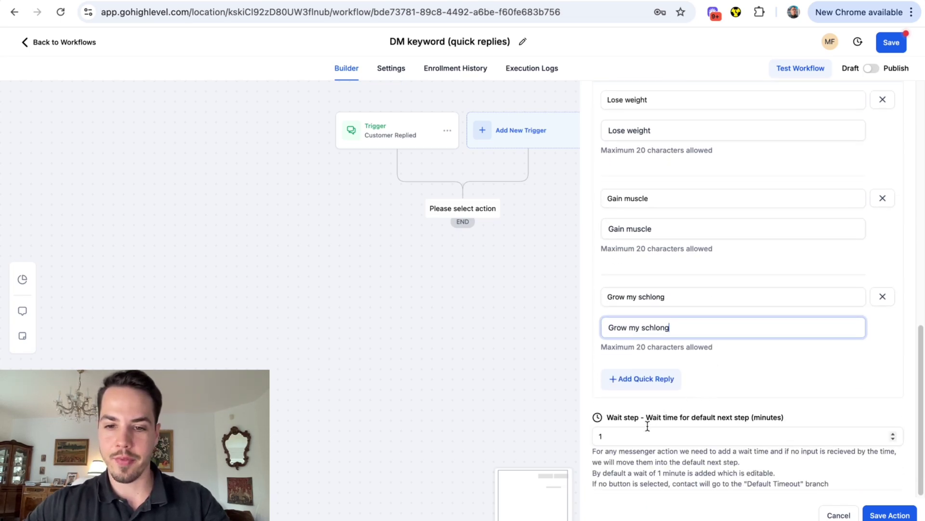
left_click(702, 435)
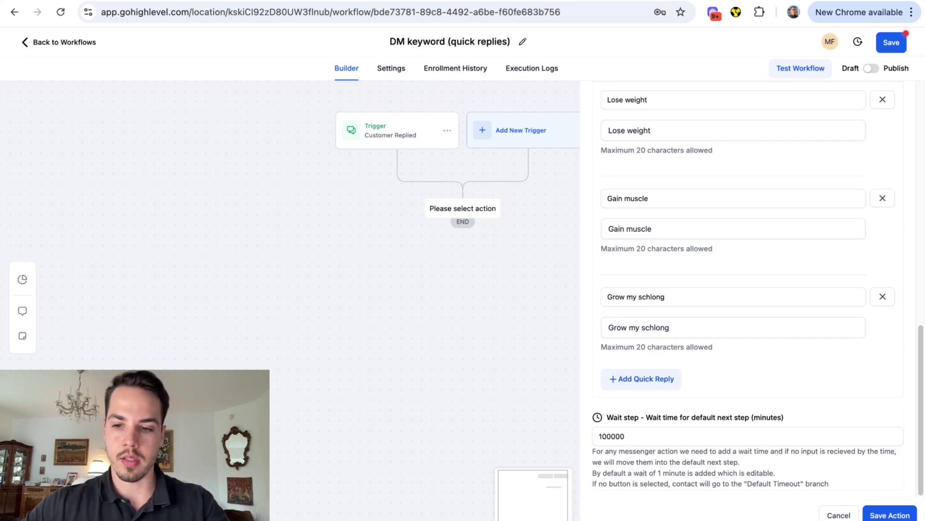
left_click(894, 514)
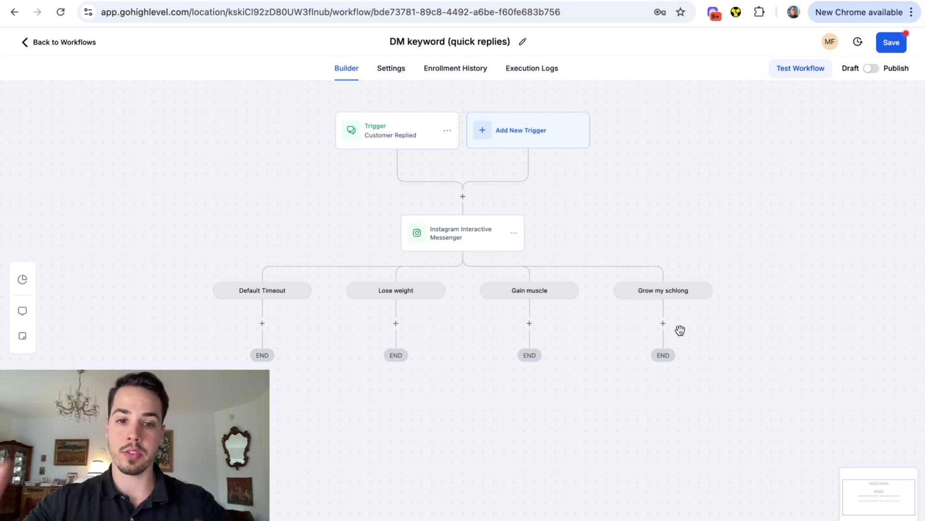
Add an Instagram DM action to the "Lose weight" branch and name it "Watch this video about weight loss"
left_click(396, 324)
type("ins")
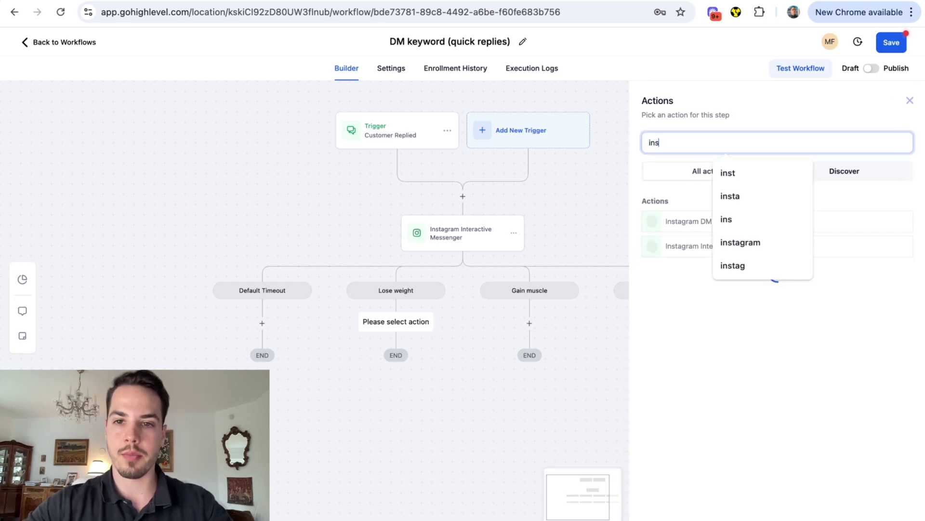
left_click(698, 221)
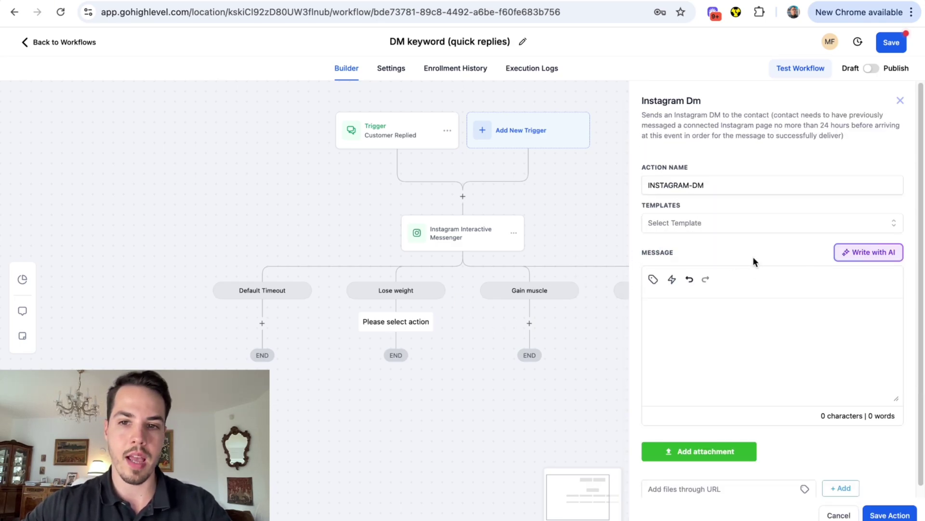
triple_click(718, 186)
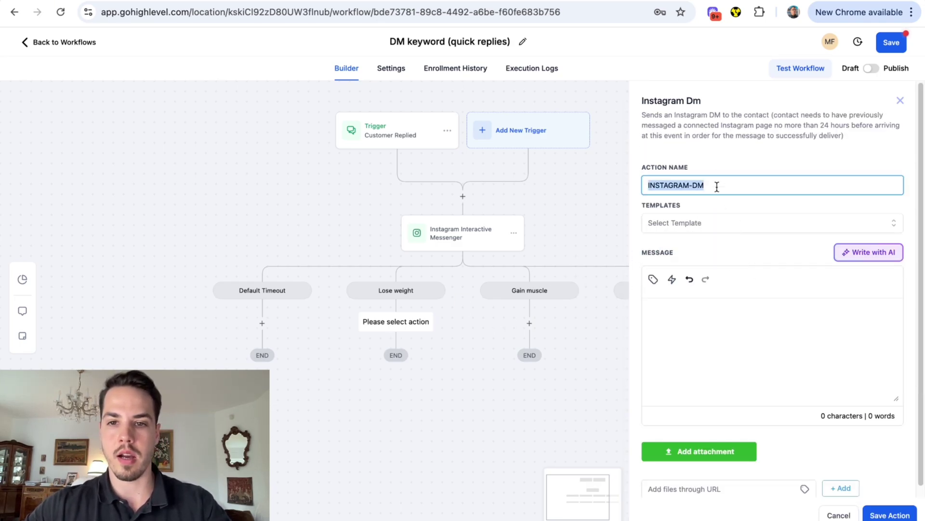
type("Watch this video about weight lo")
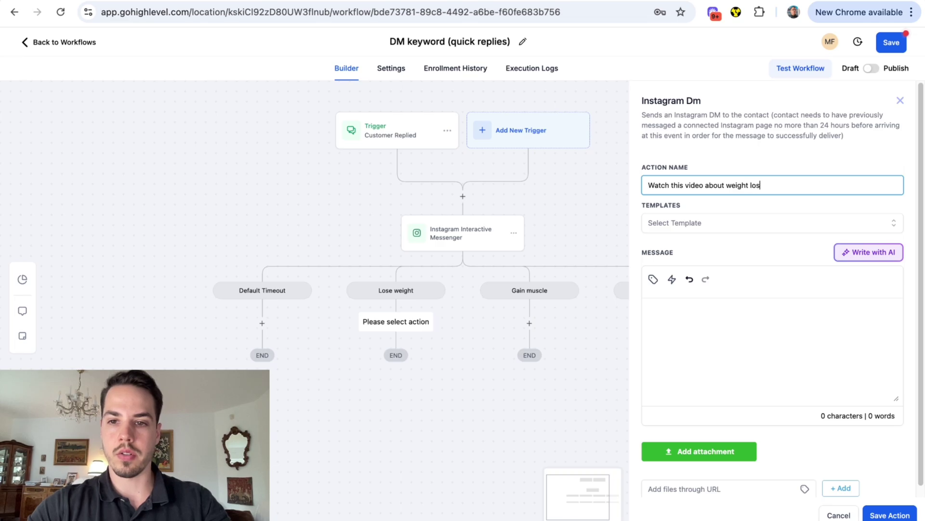
type("s")
Reuse the action name as the DM's message, add a ↓ at its end, and save the action
key("ctrl+a")
key("ctrl+c")
left_click(740, 305)
key("ctrl+v")
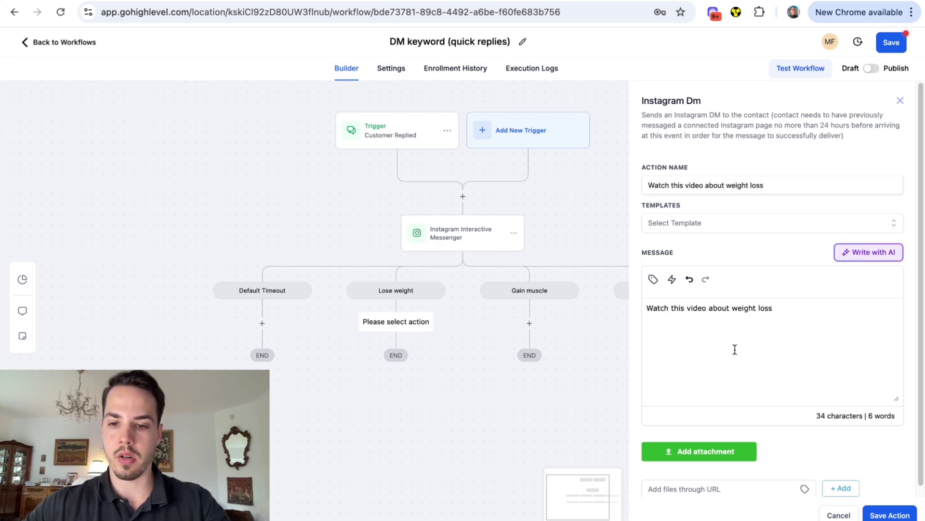
type("dar")
left_click(898, 517)
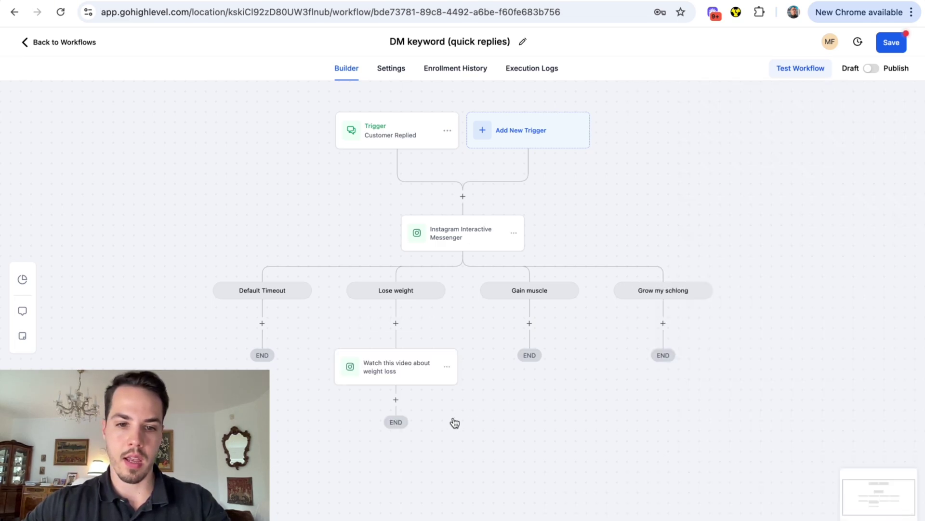
Add a second Instagram DM under the weight loss message with the text "[youtube weight loss link]" and save it
left_click(394, 401)
type("ins")
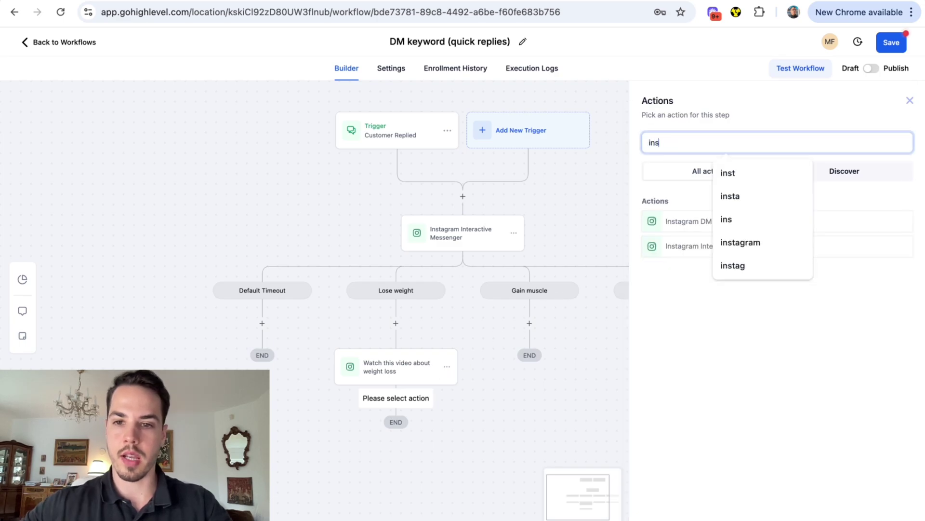
left_click(699, 222)
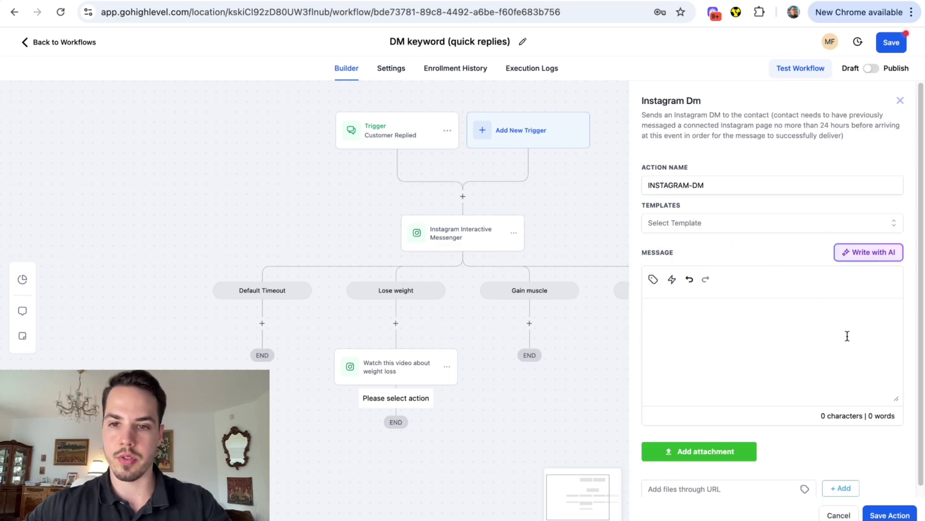
left_click(716, 337)
type("[youtube ")
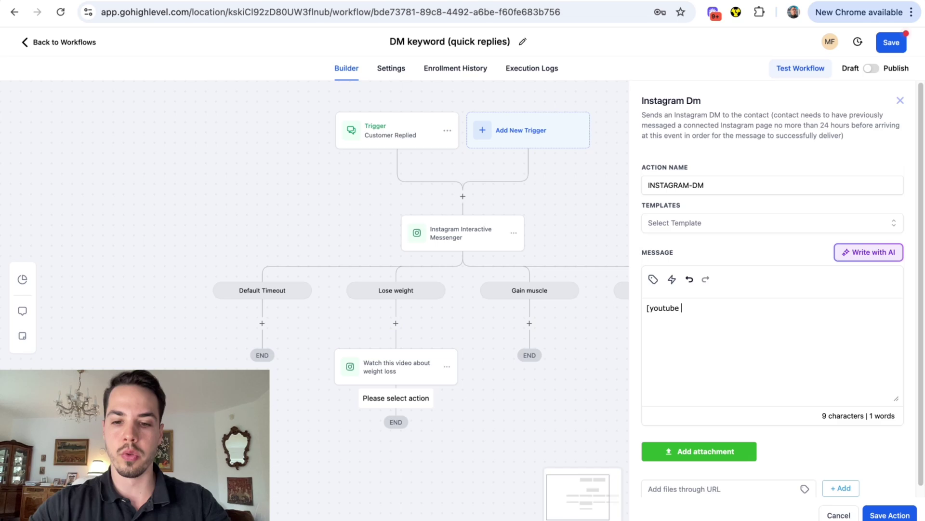
type("weight loss llink")
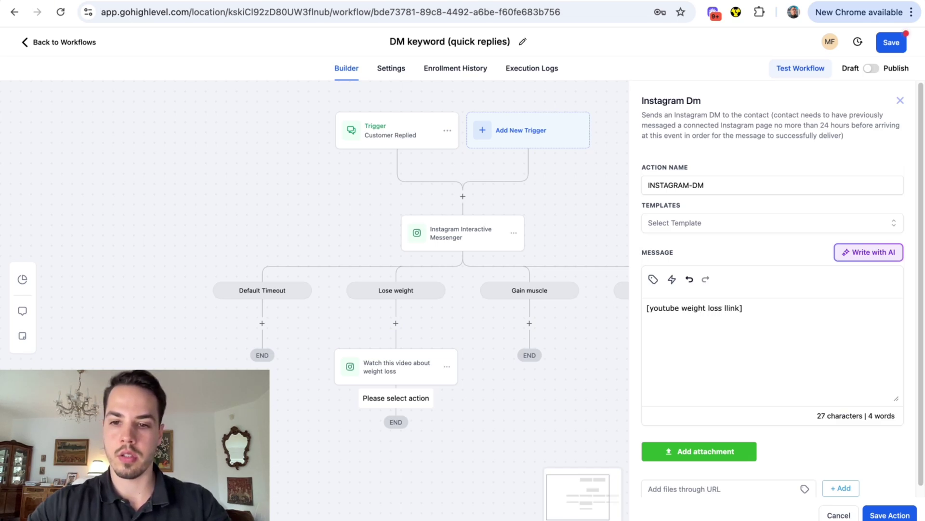
key("BackSpace")
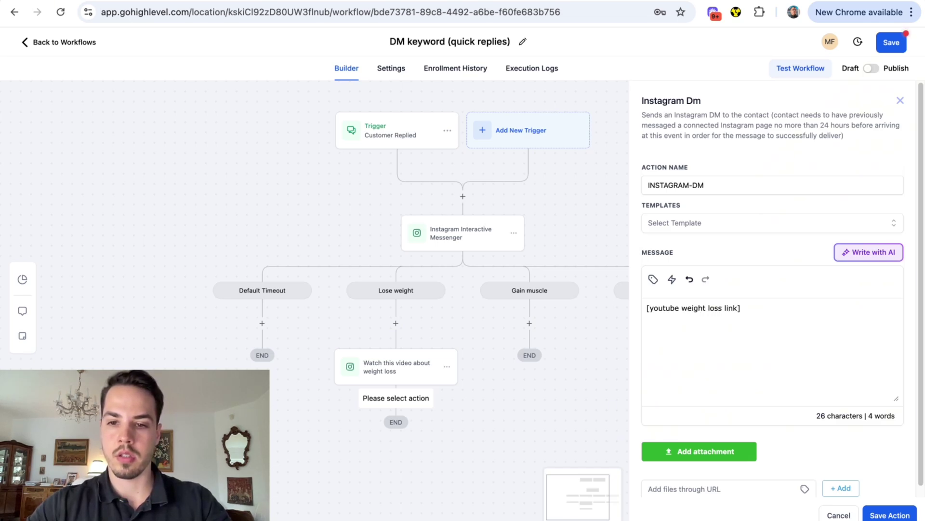
left_click(889, 514)
Rename the second DM action in the "Lose weight" branch to "[youtube weight loss link]" and save it
left_click_drag(558, 423, 574, 285)
left_click(400, 295)
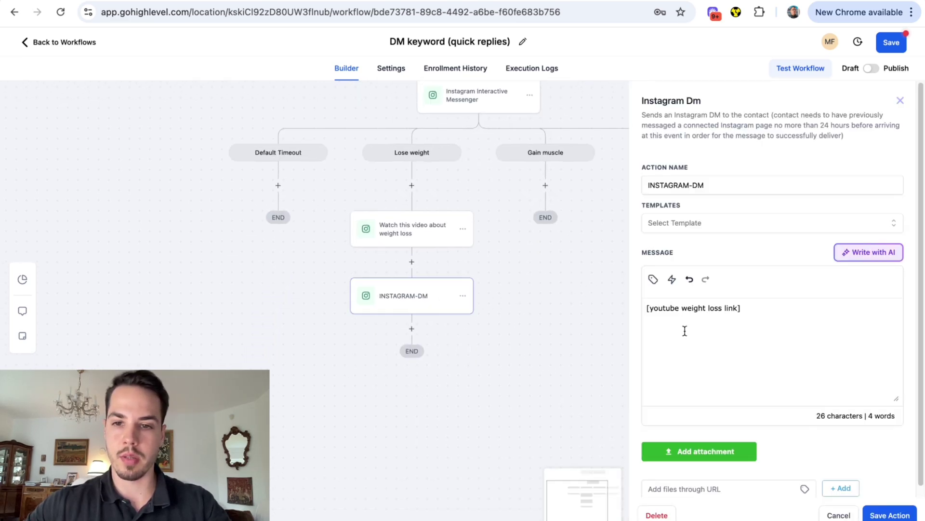
left_click_drag(685, 331, 713, 203)
key("ctrl+c")
triple_click(709, 188)
key("ctrl+v")
left_click(890, 515)
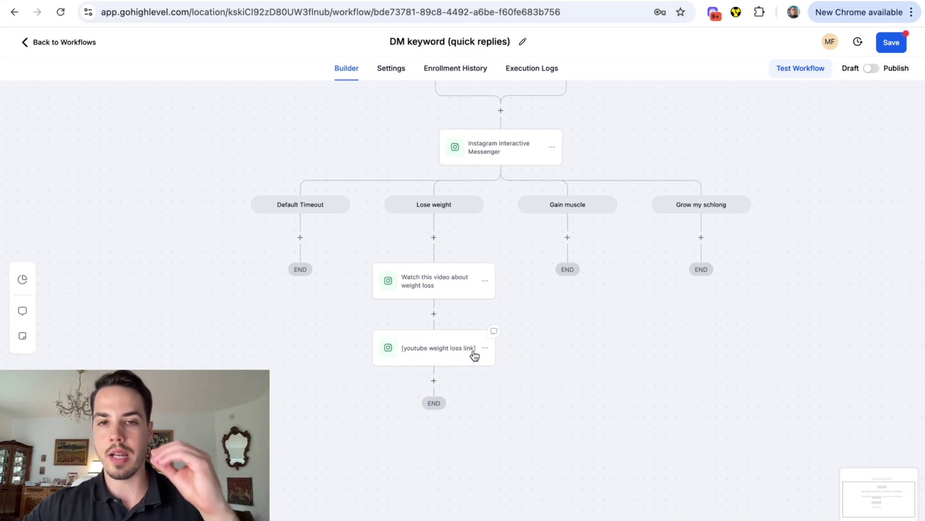
Copy all actions from the first "Lose weight" DM onward into the "Gain muscle" branch
left_click(486, 281)
mouse_move(520, 322)
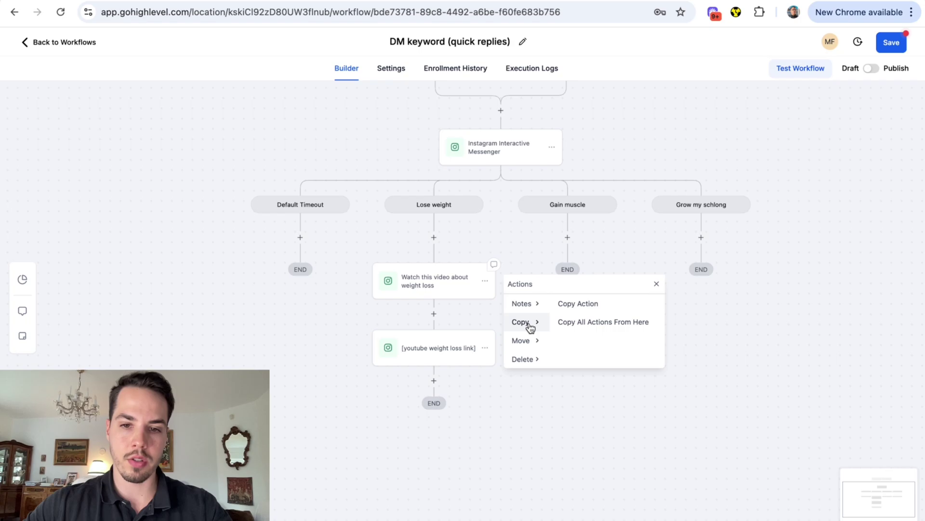
left_click(581, 322)
left_click(572, 237)
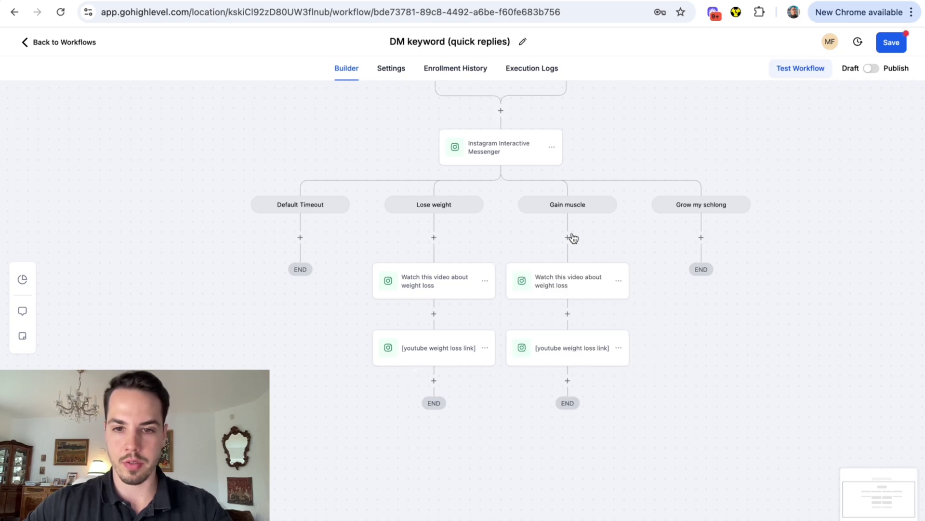
Rename the first DM action in the "Gain muscle" branch to "Watch this video about muscle gain"
left_click(578, 283)
left_click(779, 186)
key("BackSpace")
key("BackSpace")
key("BackSpace")
key("BackSpace")
key("BackSpace")
key("BackSpace")
key("BackSpace")
key("BackSpace")
key("BackSpace")
key("BackSpace")
key("BackSpace")
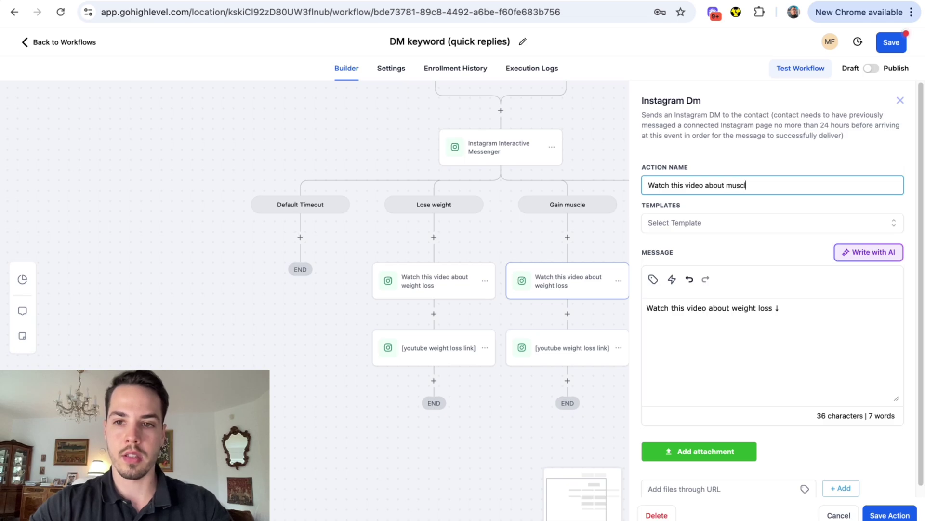
type("muscle gain")
Replace "weight loss" with "muscle gain" in that DM's message and save the action
key("alt+shift+Left")
key("alt+shift+Left")
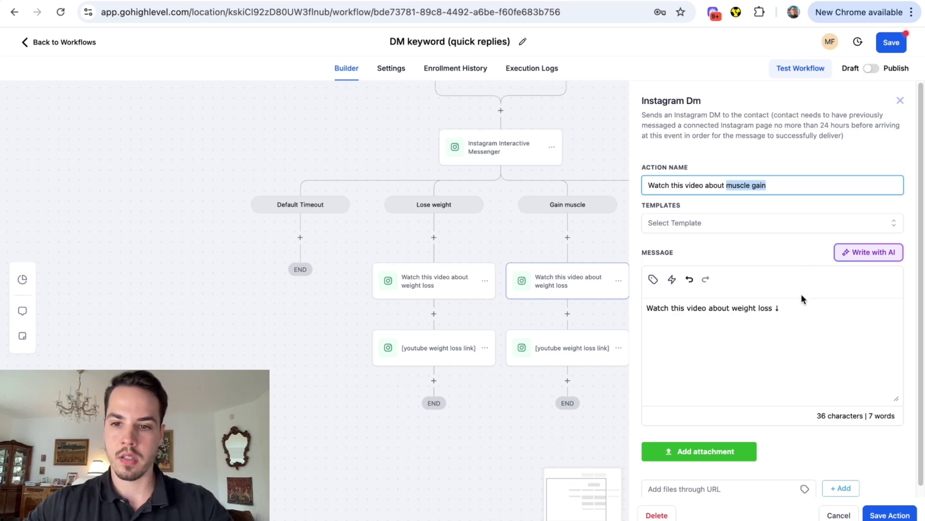
left_click(749, 308)
left_click_drag(733, 309, 774, 308)
key("super+v")
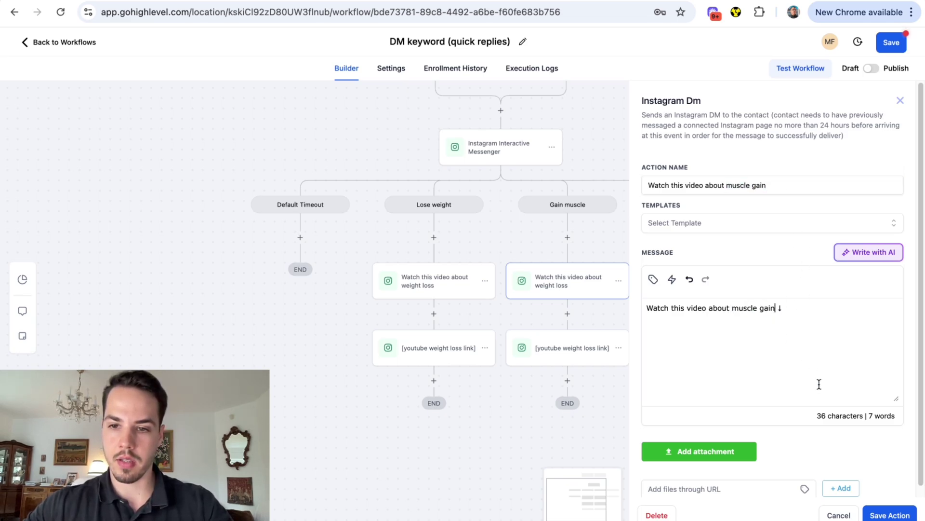
left_click(889, 515)
Change the second "Gain muscle" DM's message and action name to "[youtube muscle gain link]" and save it
left_click(570, 352)
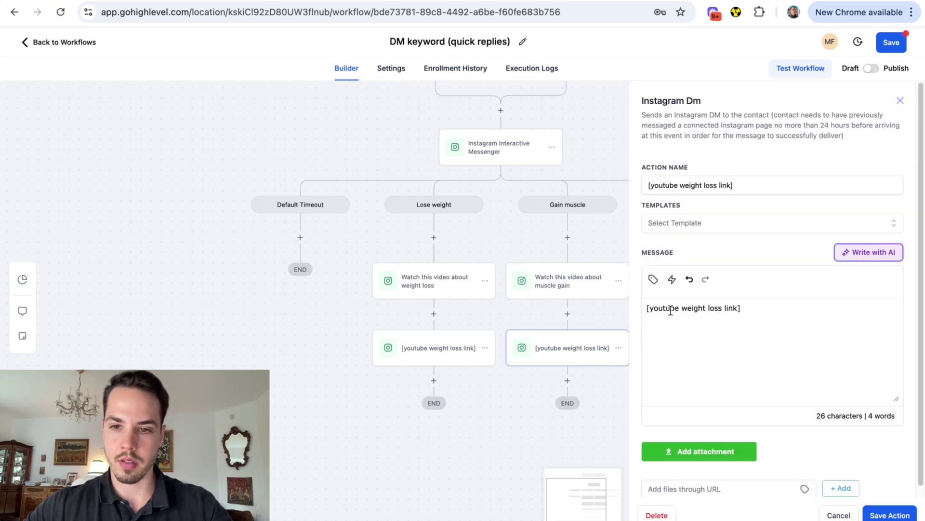
left_click_drag(723, 308, 681, 308)
key("super+v")
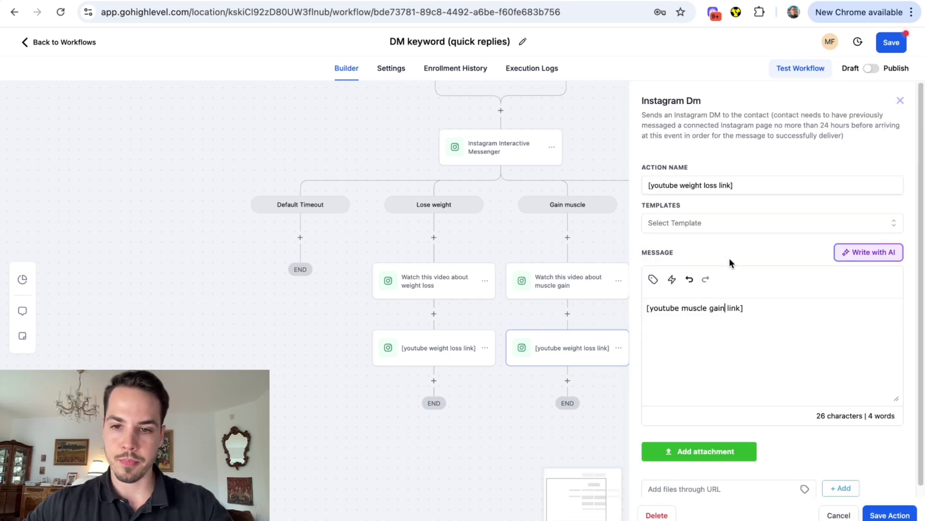
left_click_drag(721, 185, 681, 185)
key("super+v")
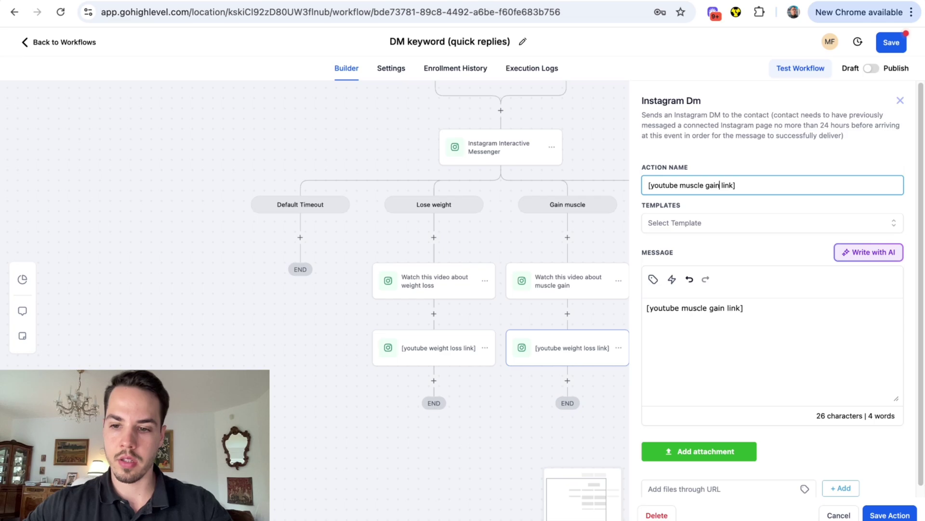
left_click(898, 517)
Add an Instagram DM action to the "Grow my schlong" branch with the message "Just give up..."
scroll(704, 349, "right", 3)
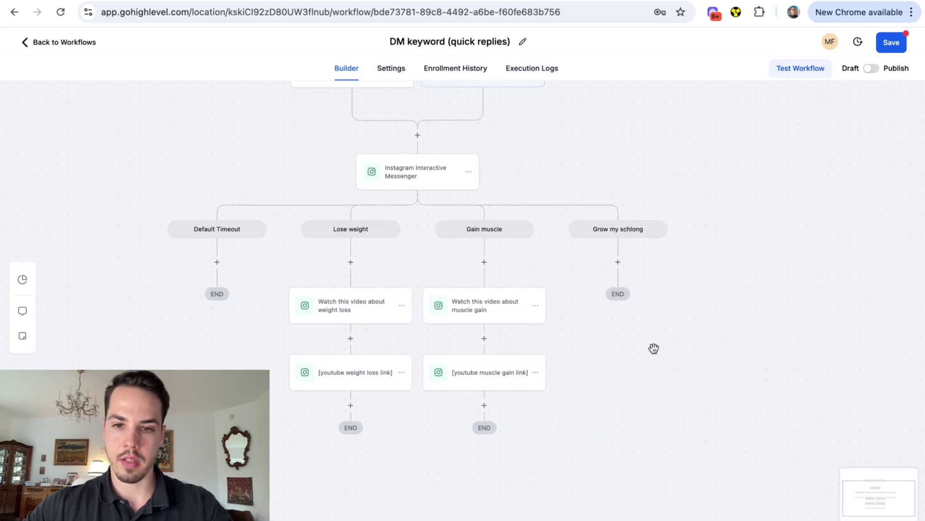
left_click(618, 262)
type("inst")
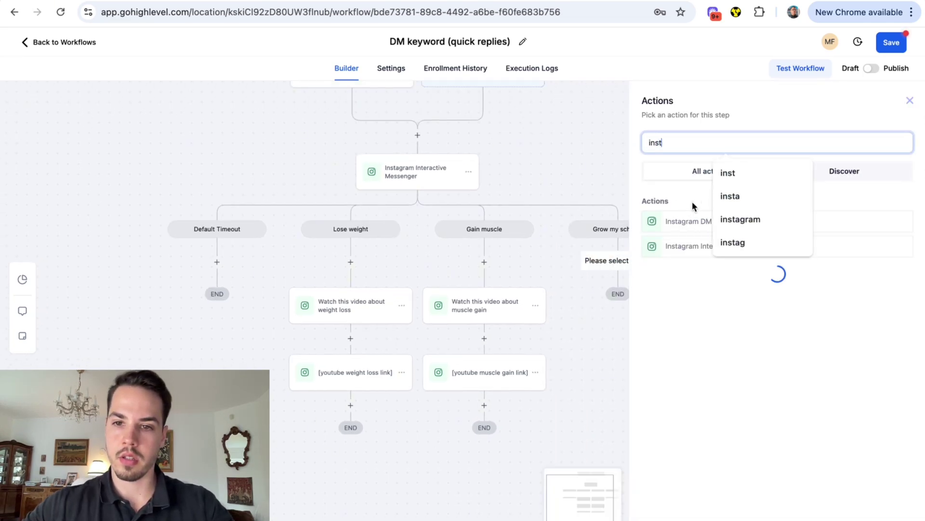
left_click(674, 220)
left_click(694, 341)
type("Ju")
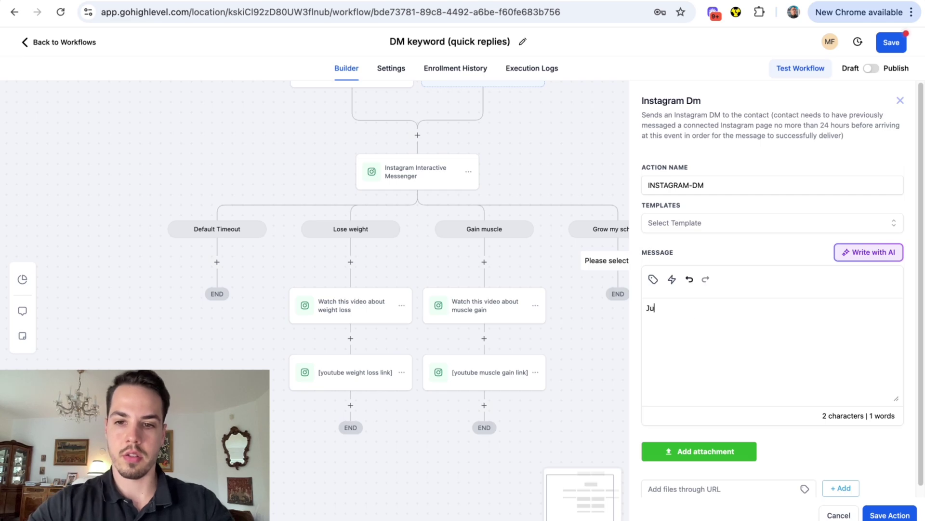
type("st give up...")
Use "Just give up..." as the action name too, save the action, and publish the workflow
key("ctrl+a")
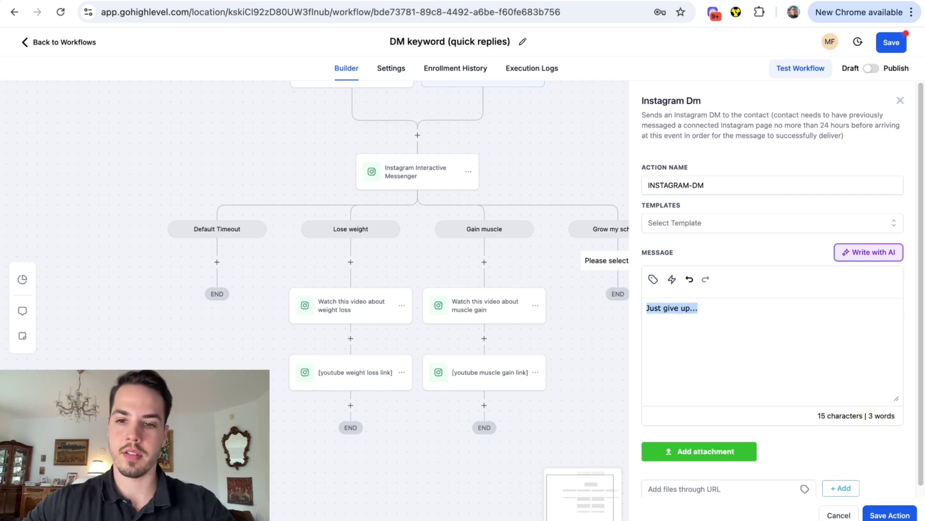
key("ctrl+c")
left_click(717, 185)
key("ctrl+a")
key("ctrl+v")
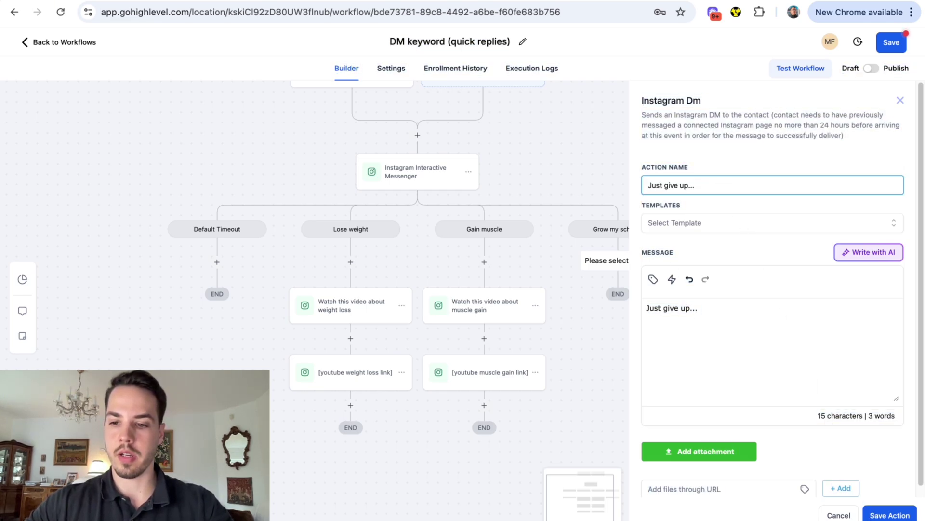
left_click(873, 515)
left_click(872, 69)
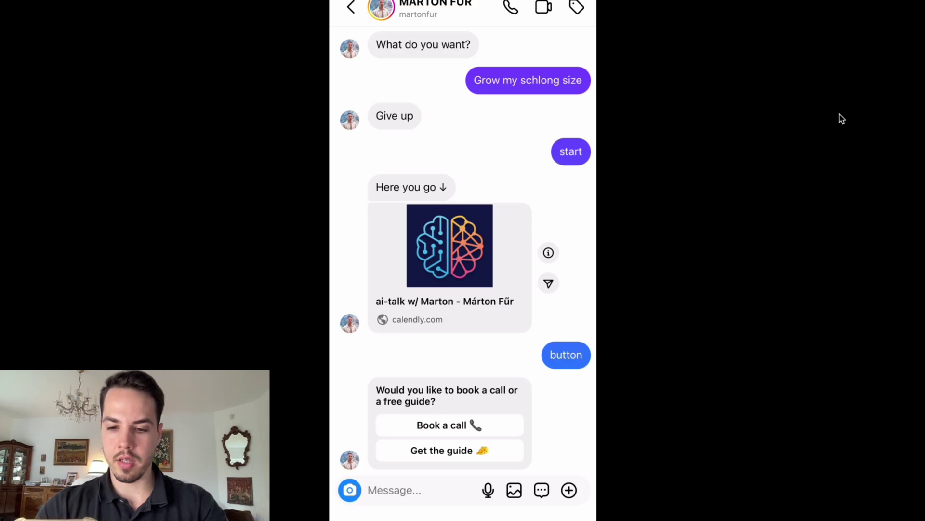
Test the workflow in the Instagram chat by sending "quick reply" and choosing the "Grow my schlong" reply
left_click(394, 490)
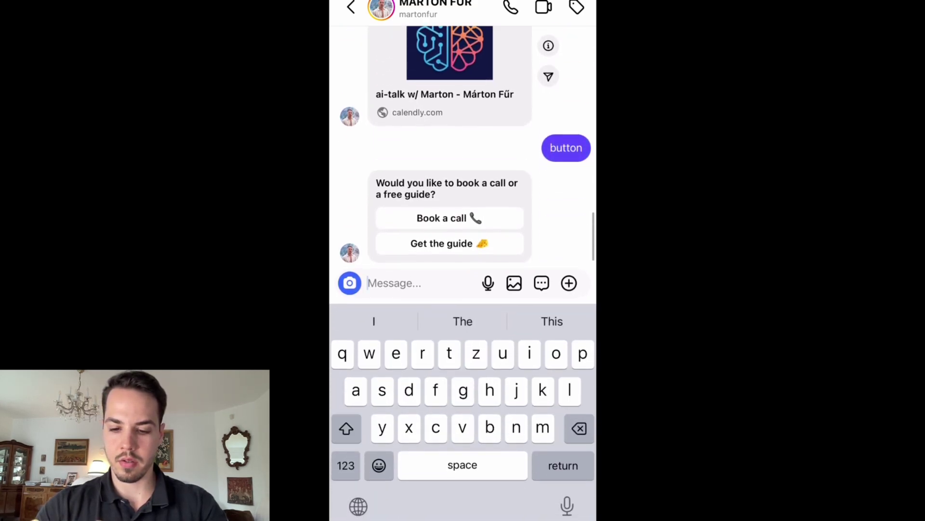
type("quick reply")
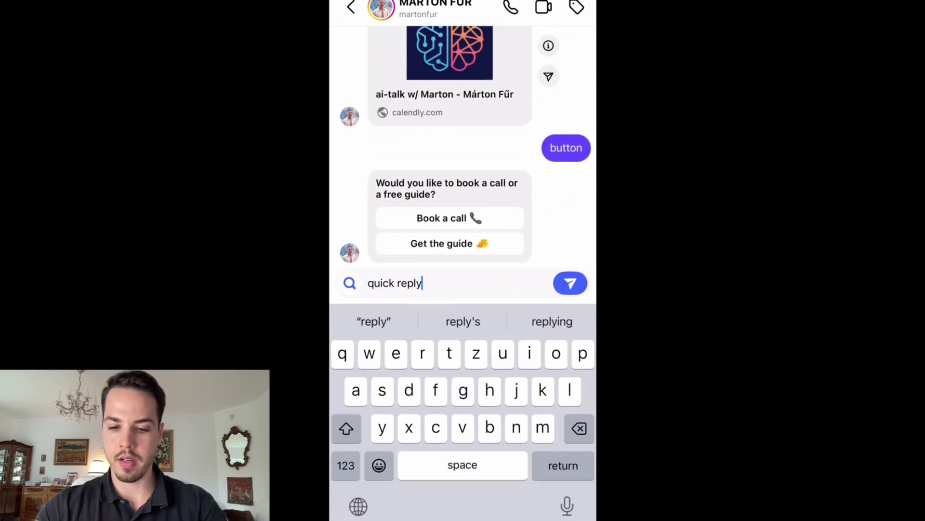
left_click(570, 283)
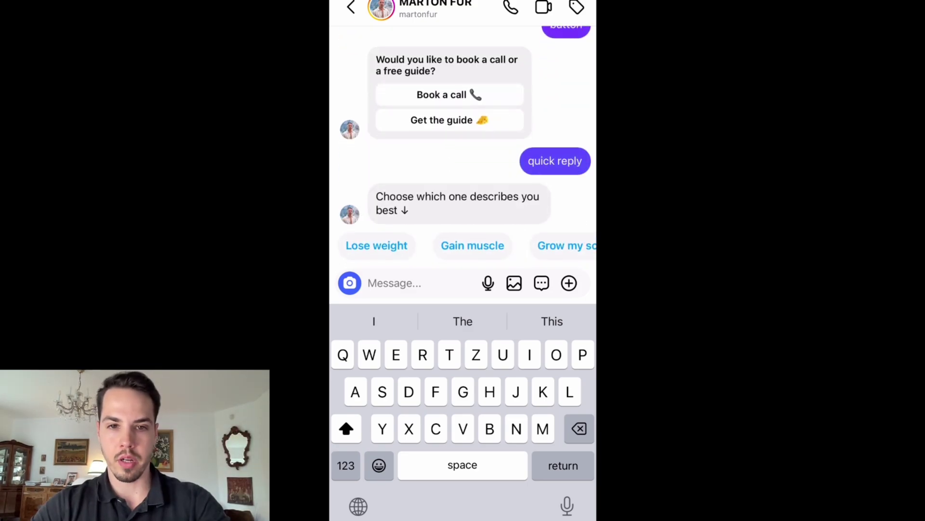
scroll(463, 245, "right", 2)
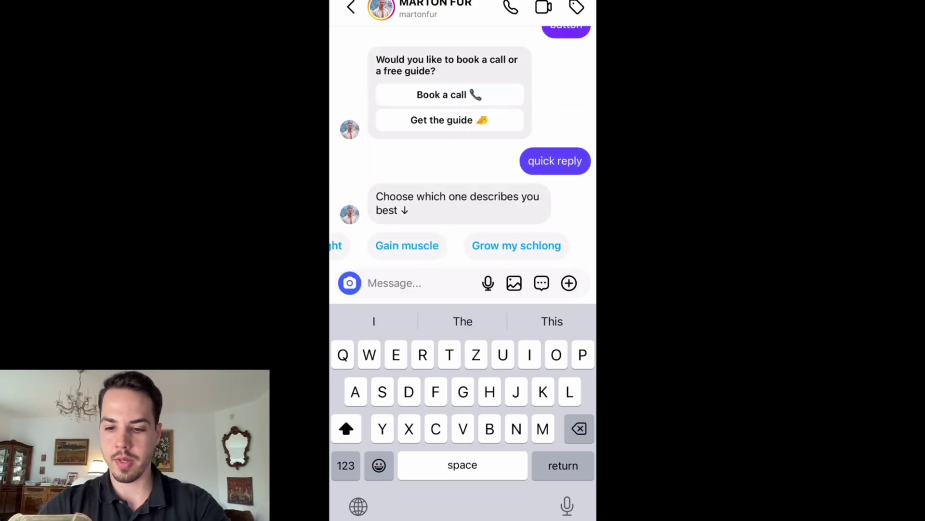
left_click(531, 244)
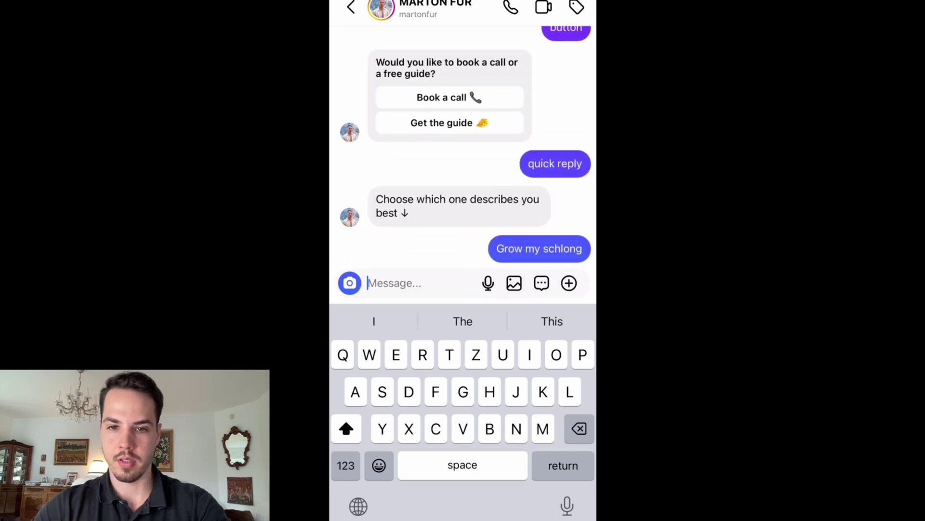